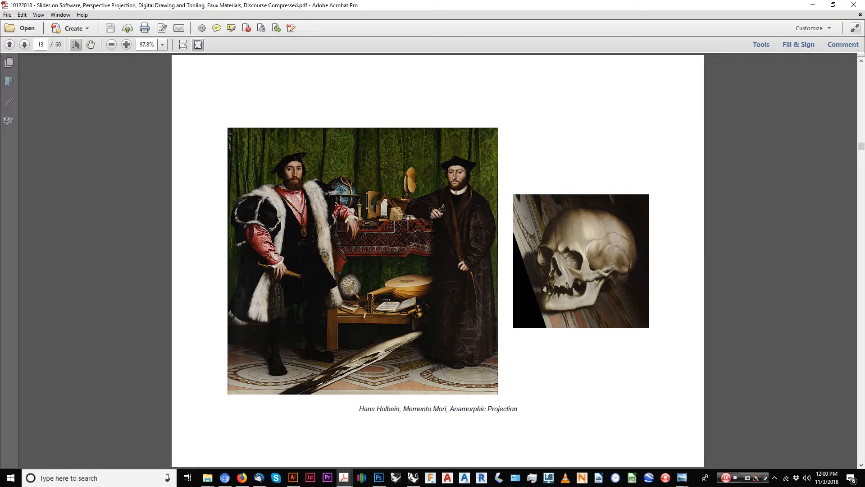
Step: Go back one slide to the Sant'Ignazio ceiling painting, put the PDF away and switch to another open window
scroll(644, 354, "up", 1)
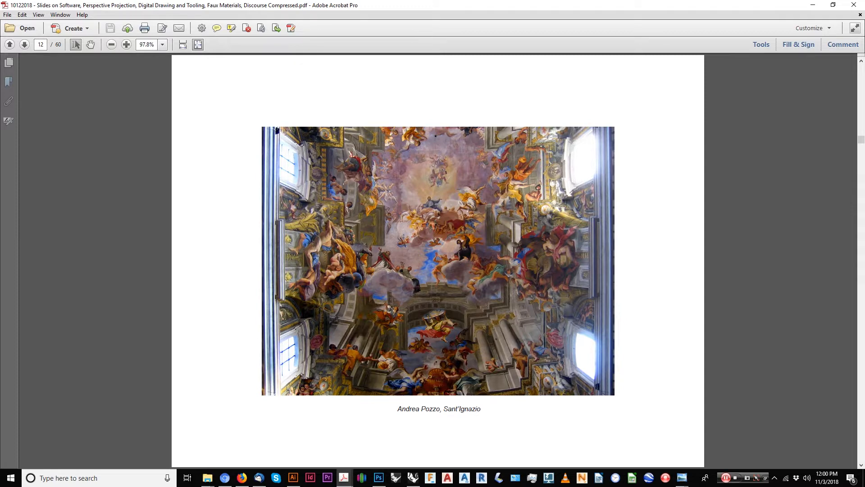
left_click(812, 4)
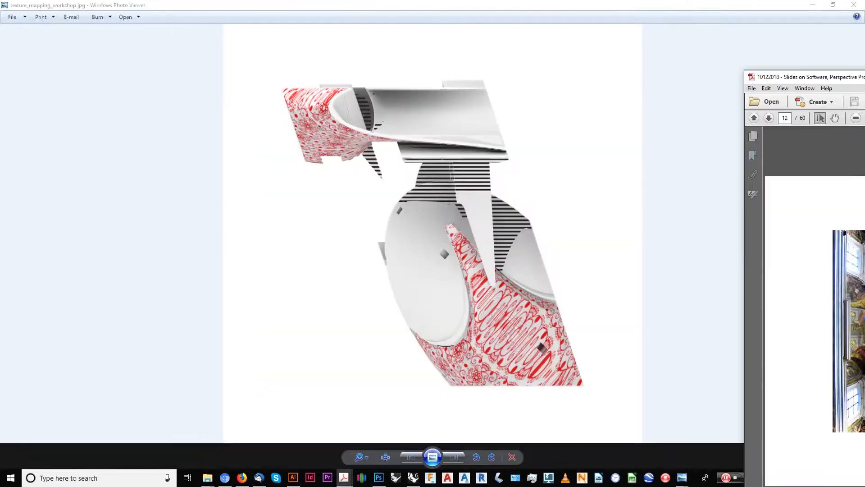
left_click(413, 477)
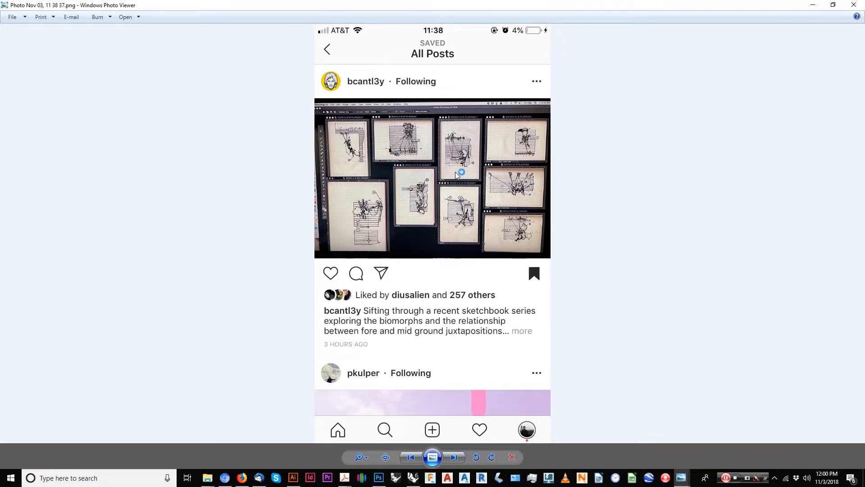
Step: Examine the saved reference drawings and photographed book pages in the photo viewer one by one, then close the viewer
key("Left")
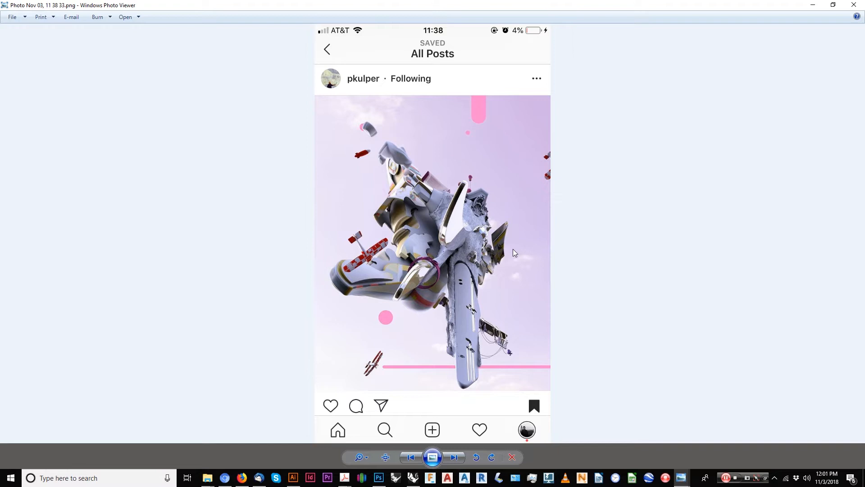
key("Left")
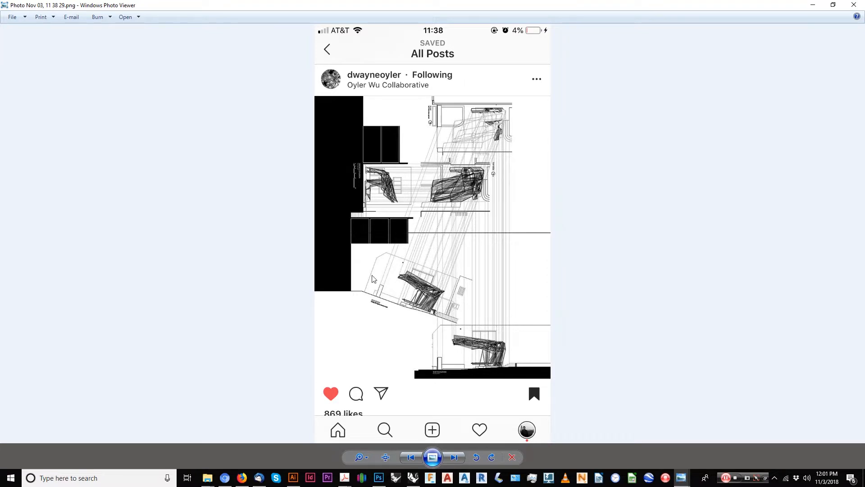
key("Left")
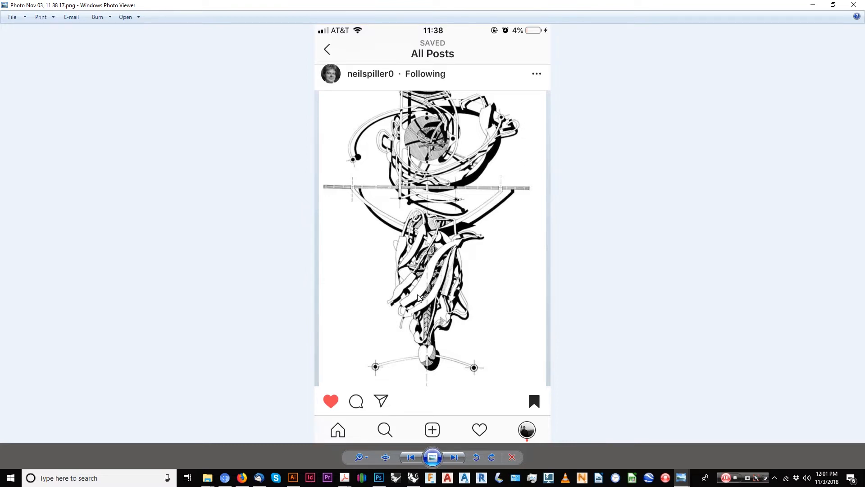
key("Left")
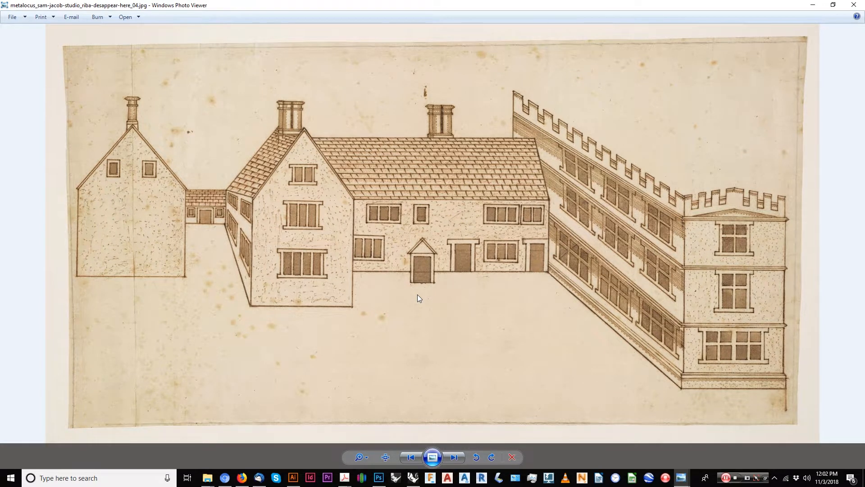
key("Left")
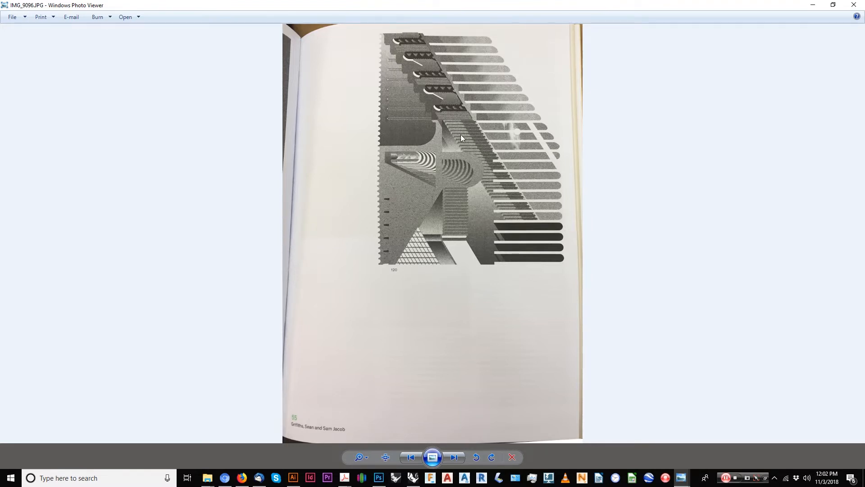
key("Left")
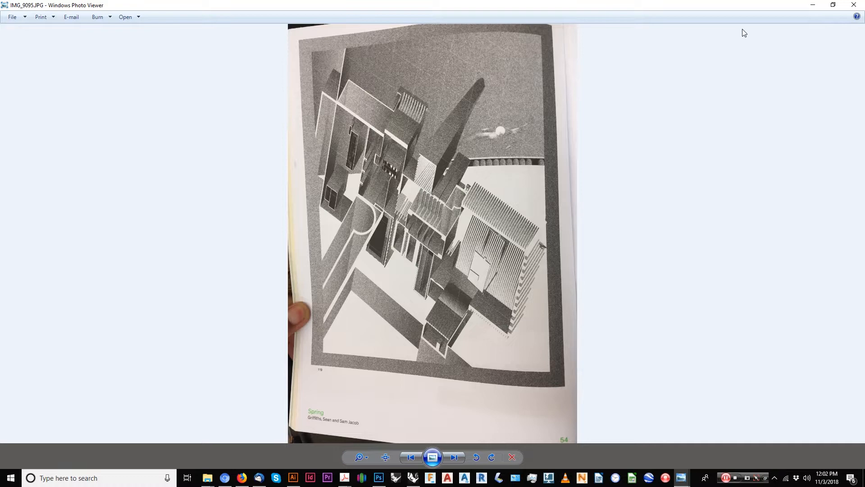
left_click(853, 5)
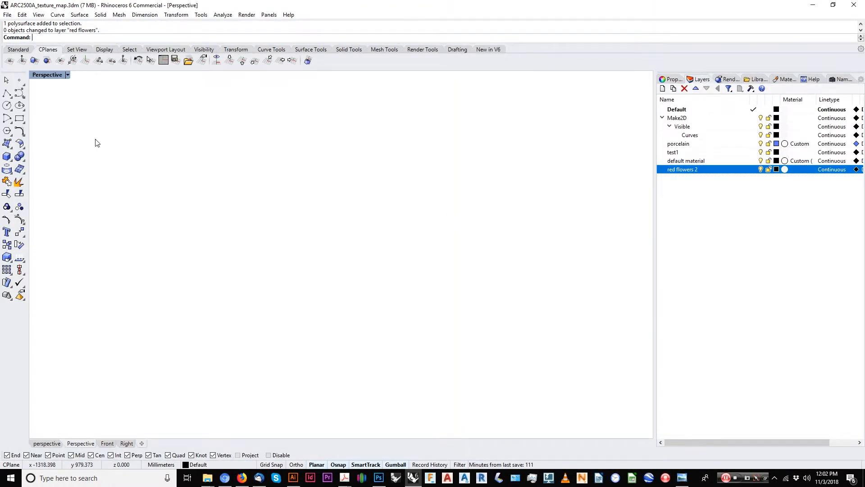
Step: Try to find the missing model by using Ghosted display, zooming to the selection, selecting everything and showing hidden objects
left_click(68, 74)
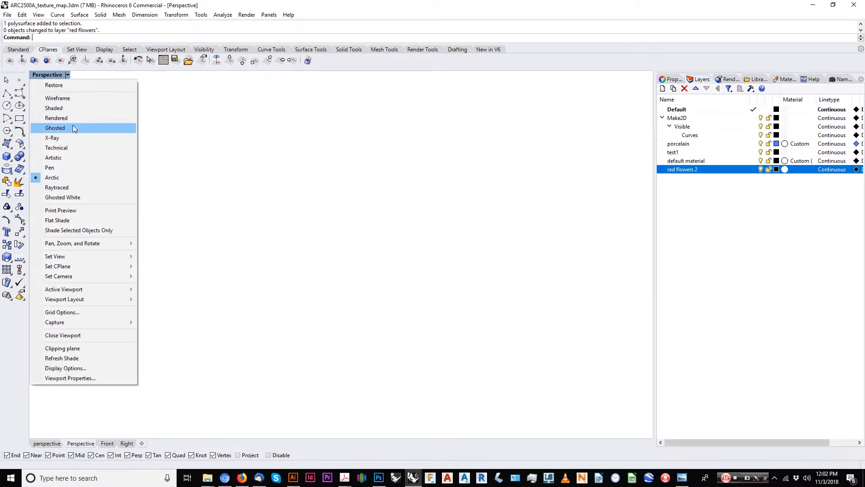
left_click(73, 125)
right_click_drag(368, 222, 350, 195)
type("zs")
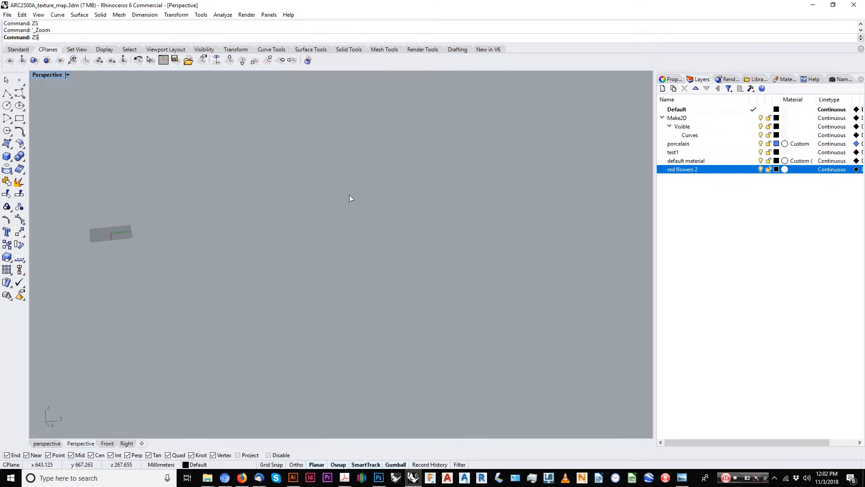
key("Return")
left_click(414, 478)
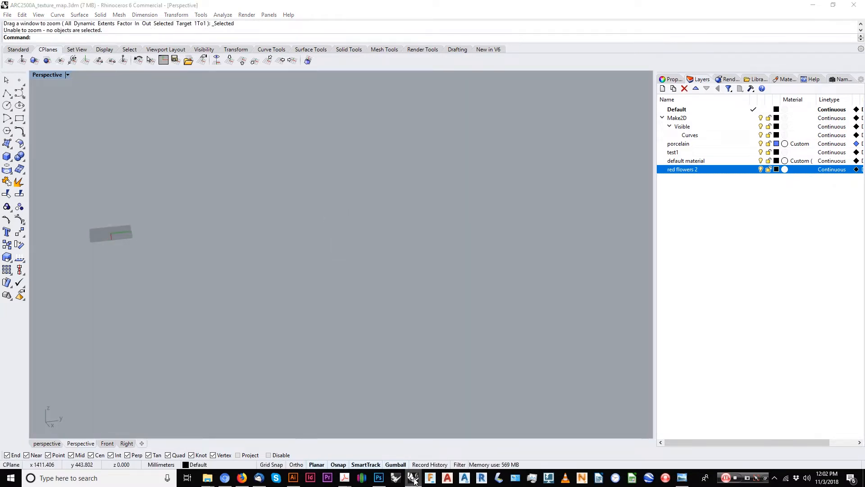
left_click(414, 478)
right_click_drag(347, 304, 399, 237)
key("ctrl+a")
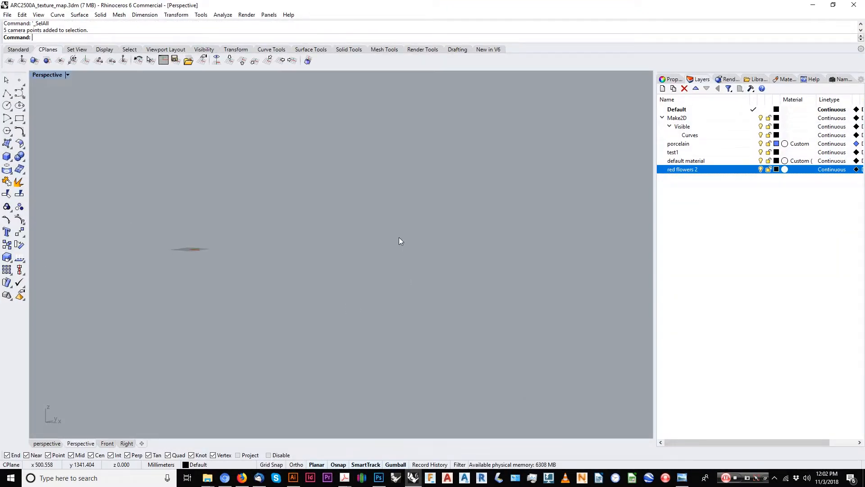
type("Showi")
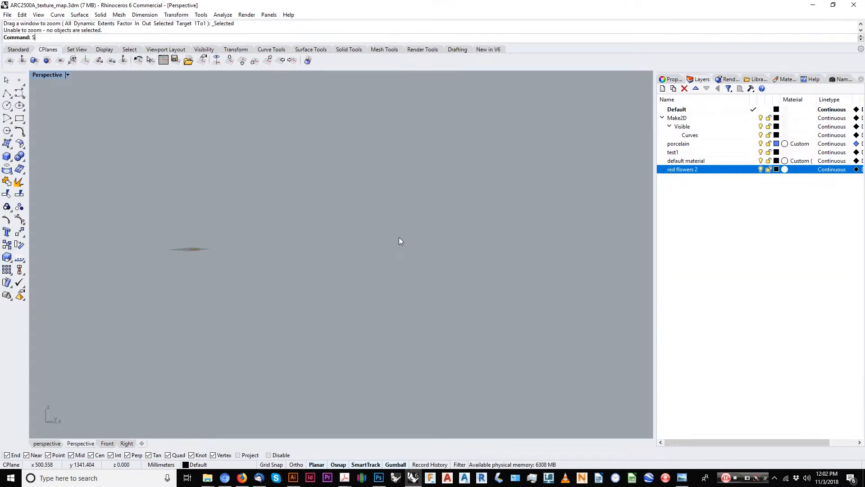
key("Return")
Step: Undo the layer deletion to bring back the red flowers layer and the model
key("ctrl+z")
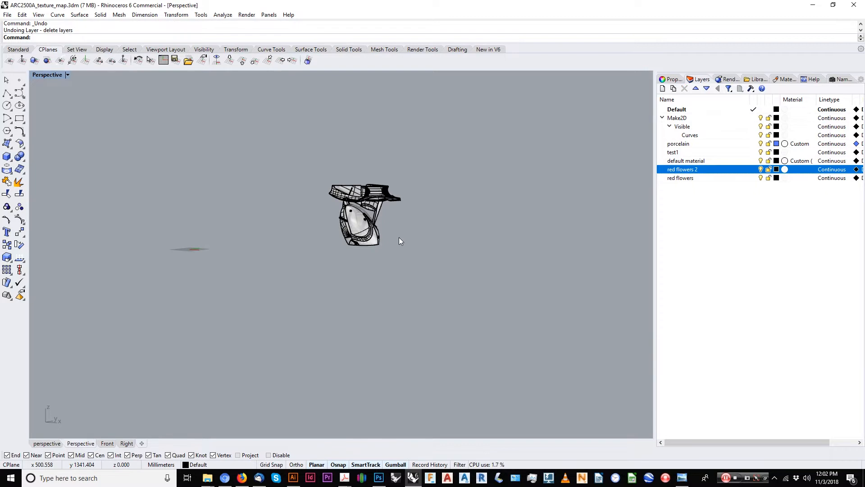
right_click_drag(399, 237, 288, 252)
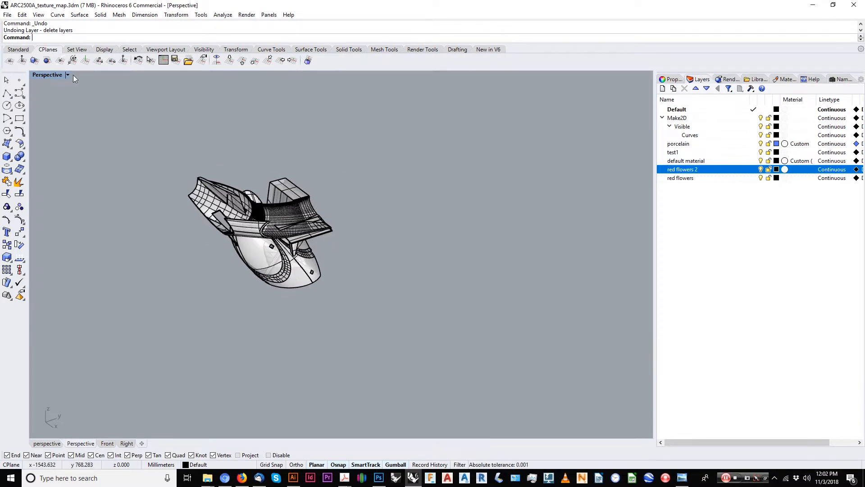
Step: Try the Artistic display mode in the Perspective viewport, then set it to Arctic
left_click(67, 75)
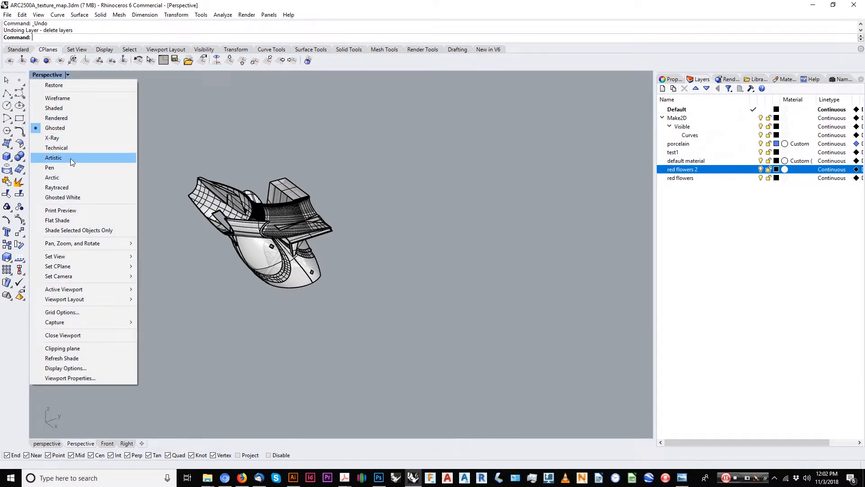
left_click(70, 158)
left_click(67, 74)
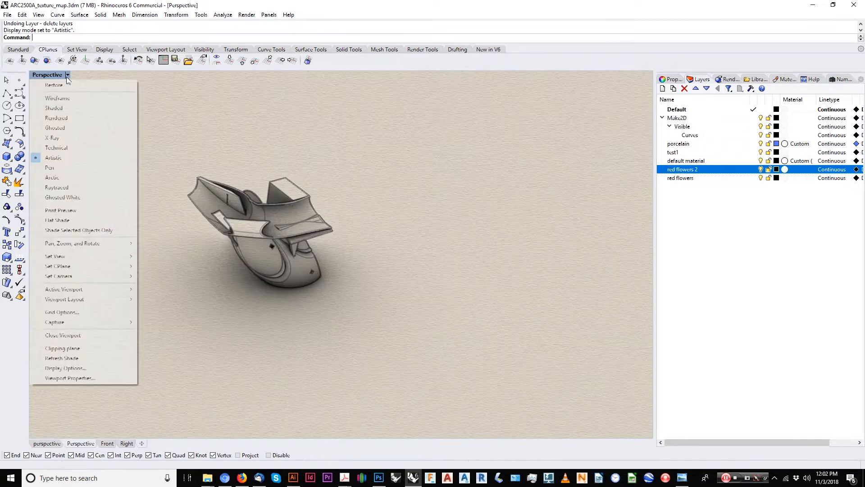
left_click(62, 177)
Step: Check the texture_mapping_workshop.jpg reference render, then examine the model in Rhinoceros from several angles
key("alt+Tab")
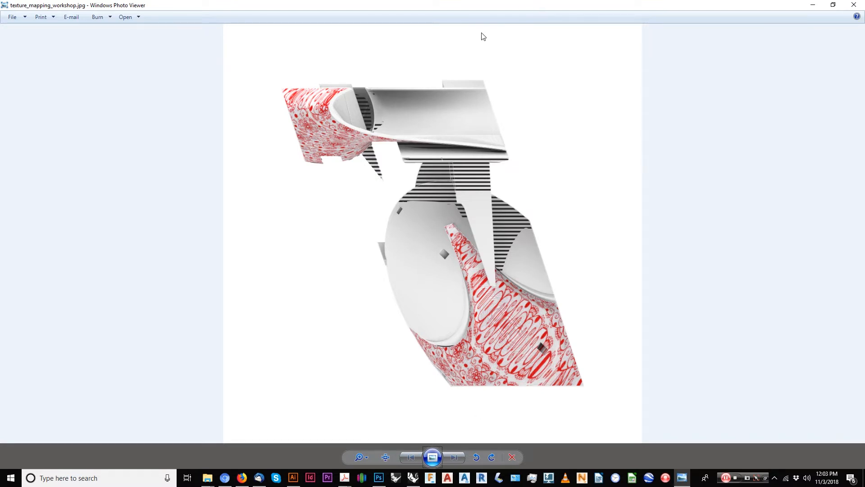
left_click(813, 7)
right_click_drag(554, 166, 421, 186)
scroll(324, 229, "up", 7)
right_click_drag(324, 229, 369, 210)
left_click(370, 210)
left_click(494, 194)
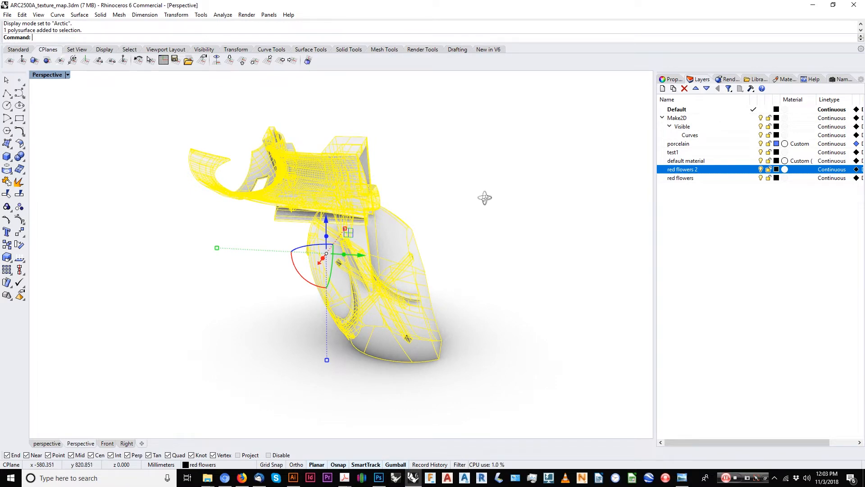
right_click_drag(484, 198, 467, 269)
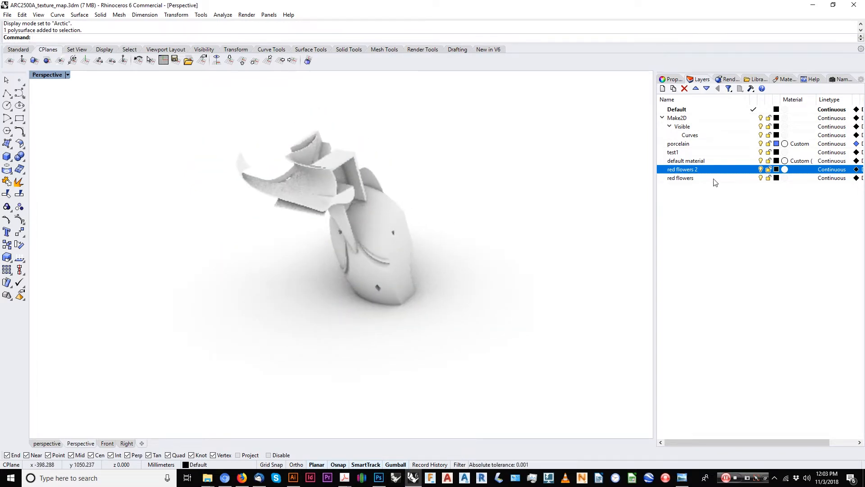
Step: Move the model's polysurface to the red flowers 2 layer and delete the red flowers layer
left_click(684, 179)
left_click(699, 171)
left_click(407, 197)
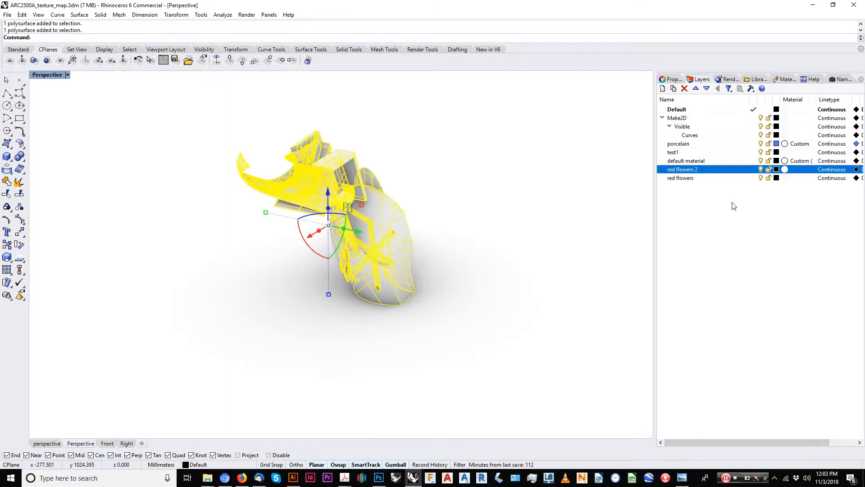
right_click(713, 175)
left_click(762, 328)
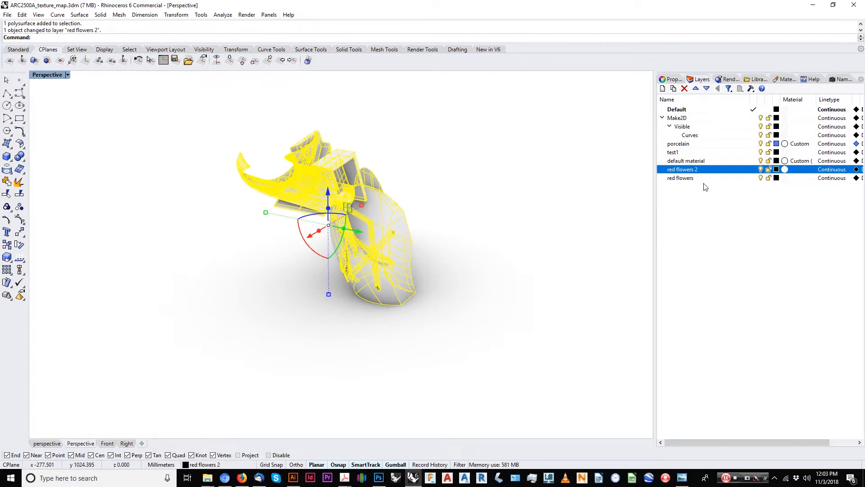
left_click(684, 89)
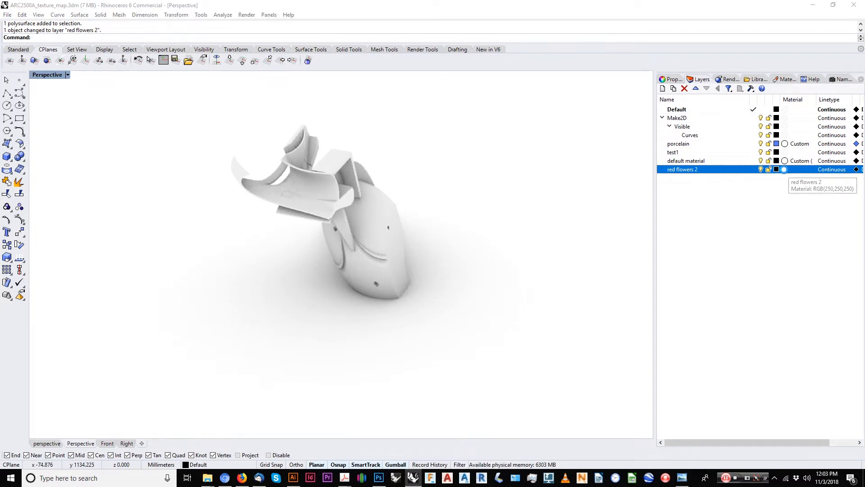
Step: Set the red flowers 2 layer's material type to Custom and open the image selection for its color texture
left_click(785, 170)
left_click(496, 188)
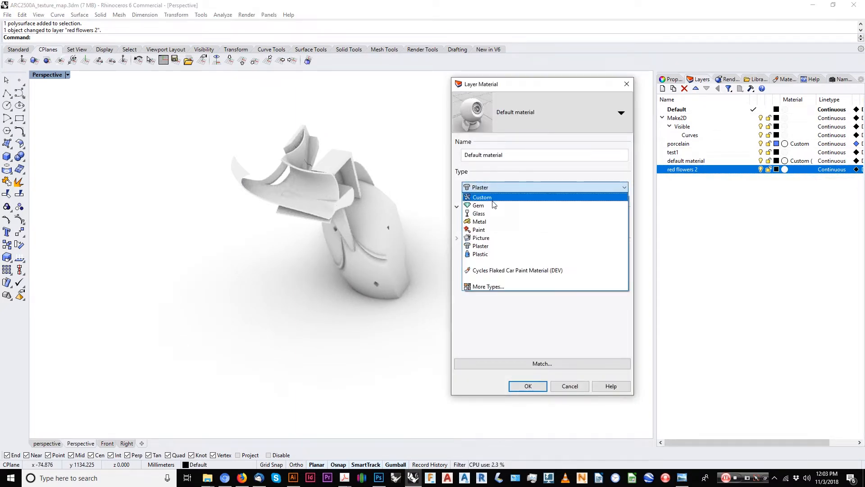
left_click(498, 198)
left_click(508, 304)
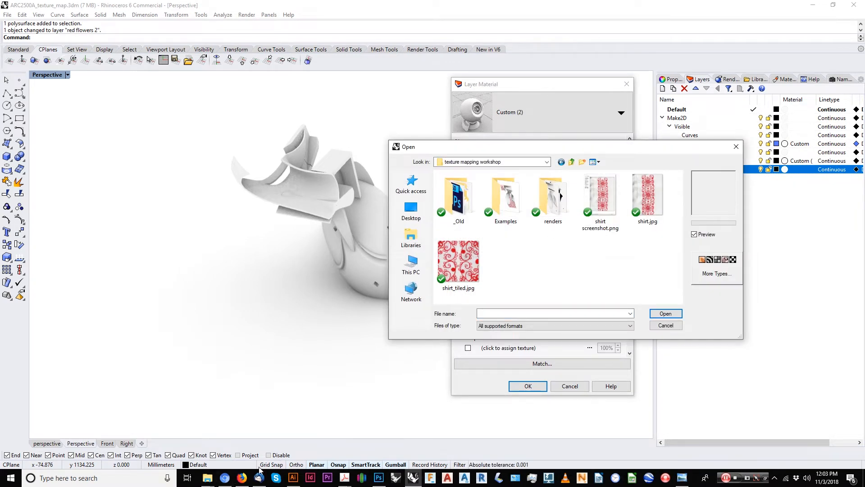
Step: Examine the scanned shirt embroidery and shirt_tiled.jpg in the photo viewer, then close it
left_click(211, 483)
left_click(206, 456)
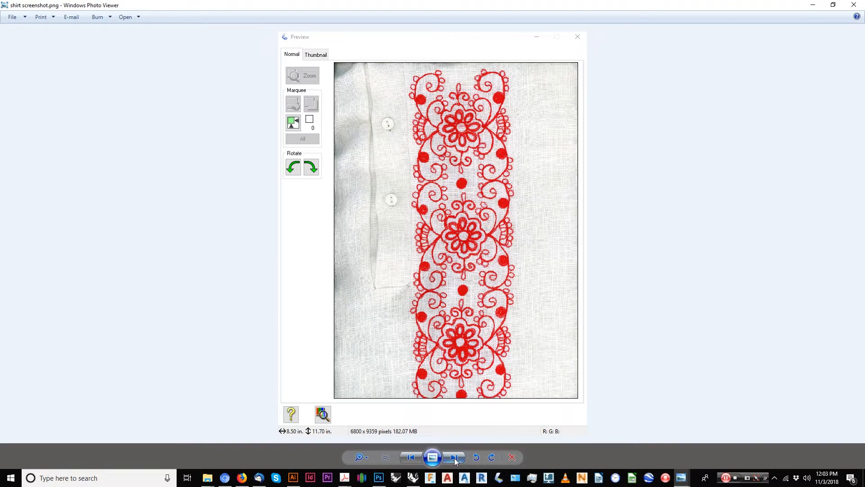
left_click(454, 457)
left_click(459, 455)
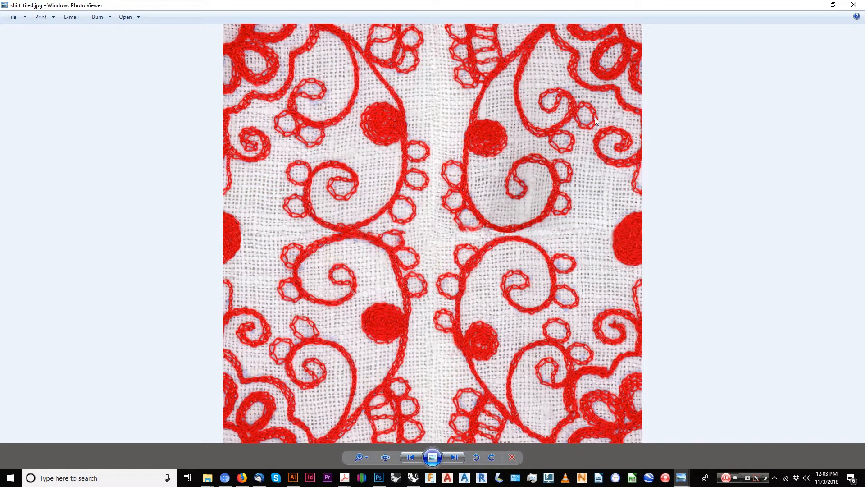
left_click(853, 4)
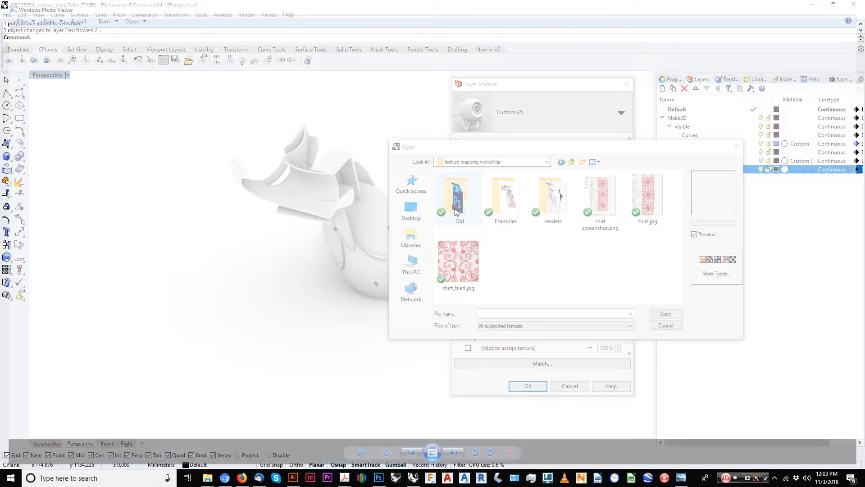
Step: Assign shirt_tiled.jpg as the material's color texture and set its gloss finish to 49%
double_click(468, 266)
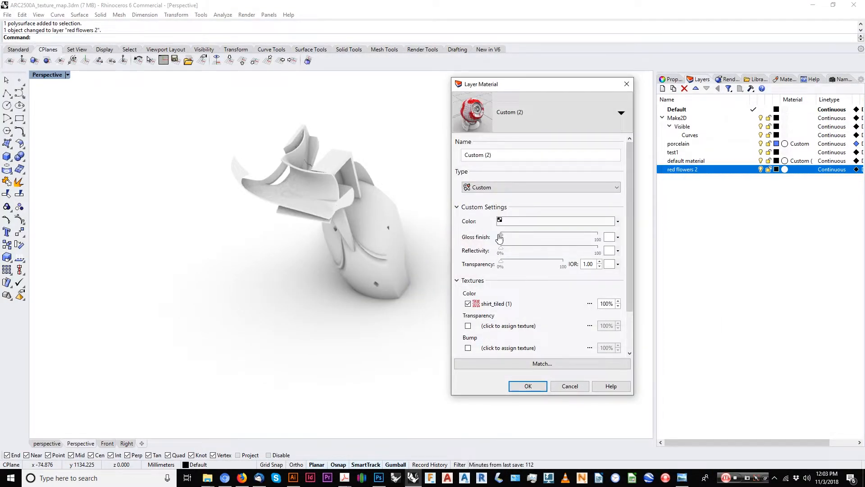
left_click_drag(499, 238, 535, 238)
scroll(629, 270, "down", 2)
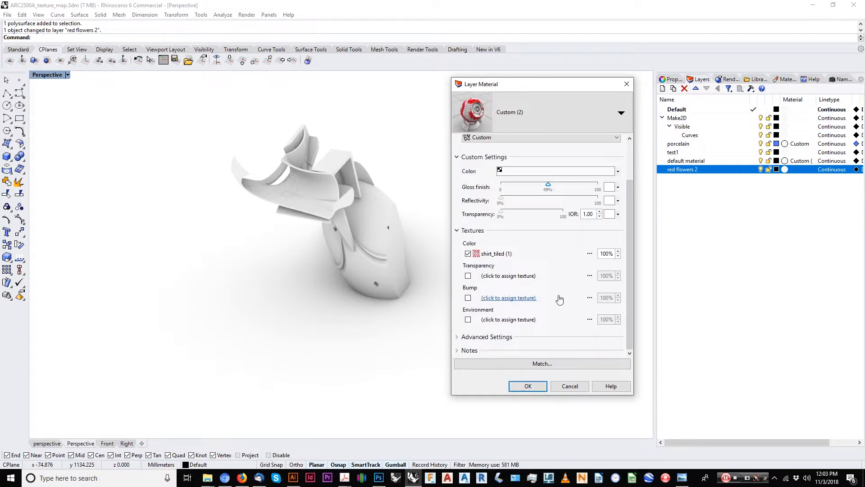
Step: Name the layer material red flowers and apply it to the red flowers 2 layer
scroll(629, 269, "up", 2)
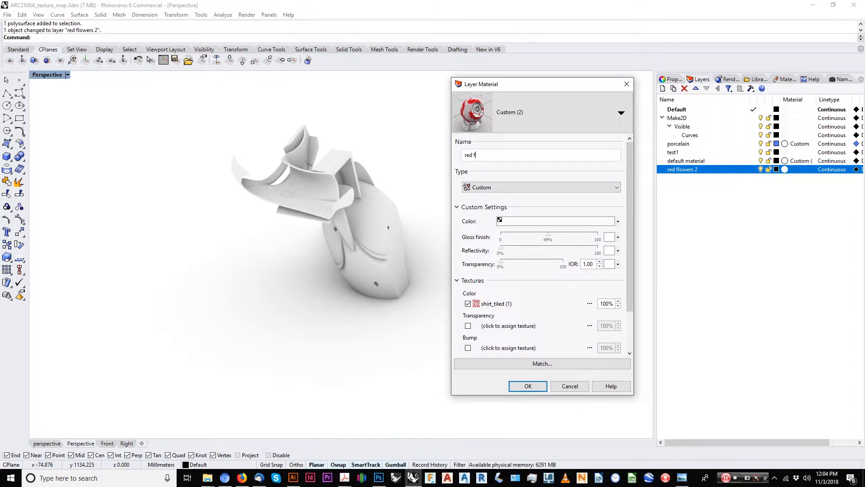
left_click(517, 388)
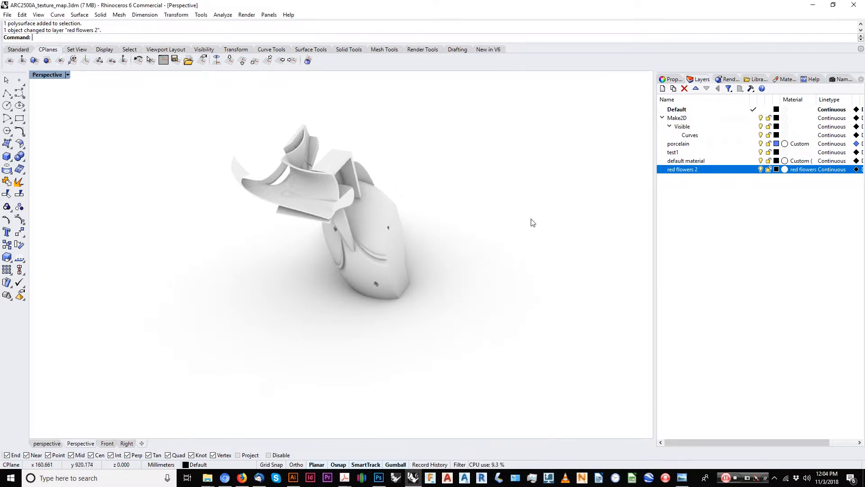
Step: Assign the model's polysurface to the red flowers 2 layer
left_click(361, 201)
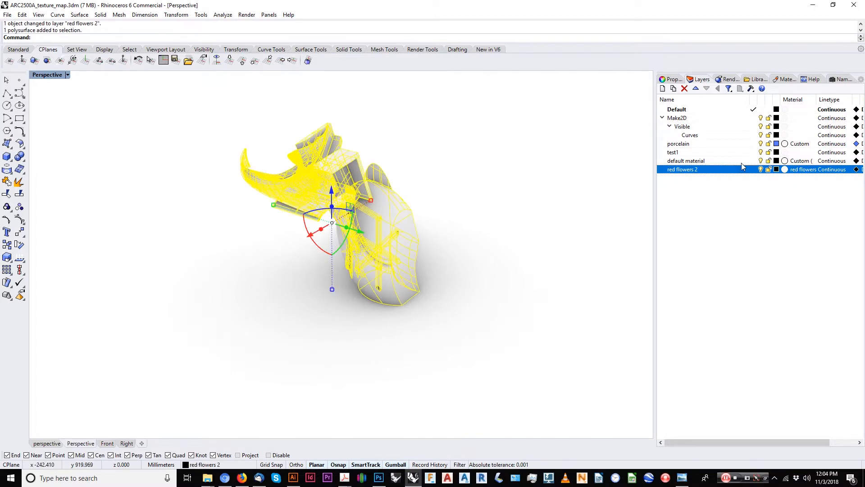
right_click(712, 171)
left_click(746, 326)
left_click(499, 196)
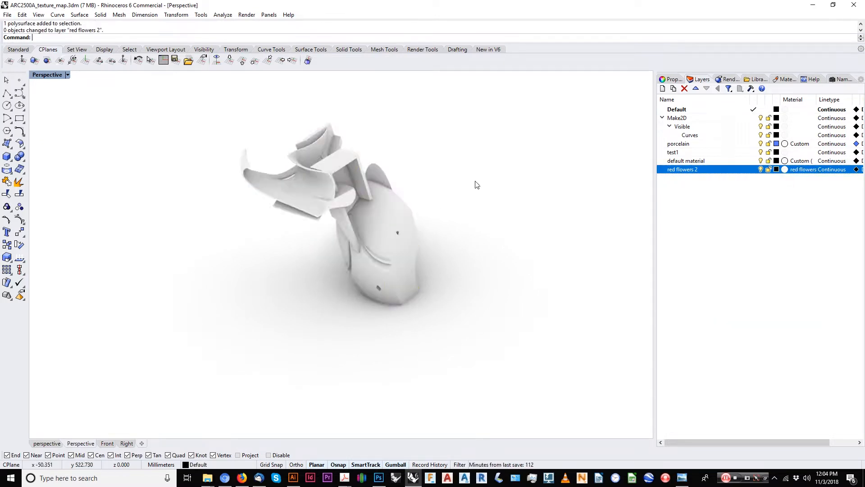
Step: Set the polysurface's object material to Use Layer Material
right_click_drag(443, 239, 371, 178)
left_click(398, 198)
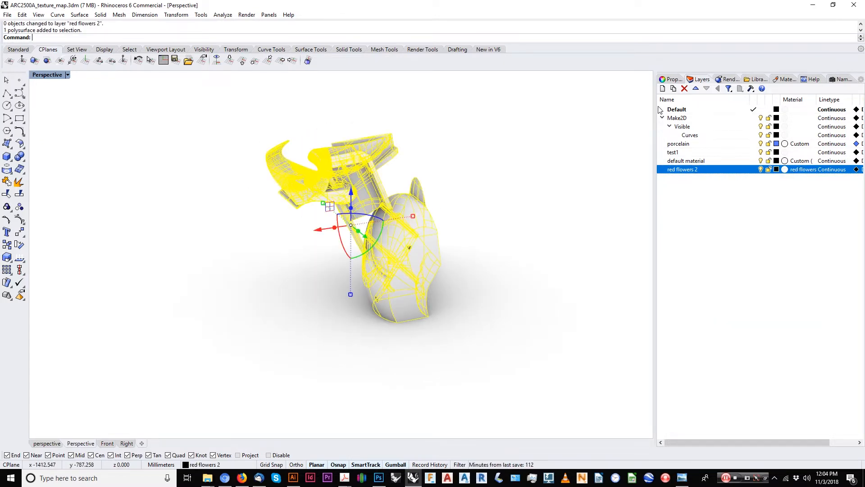
left_click(671, 80)
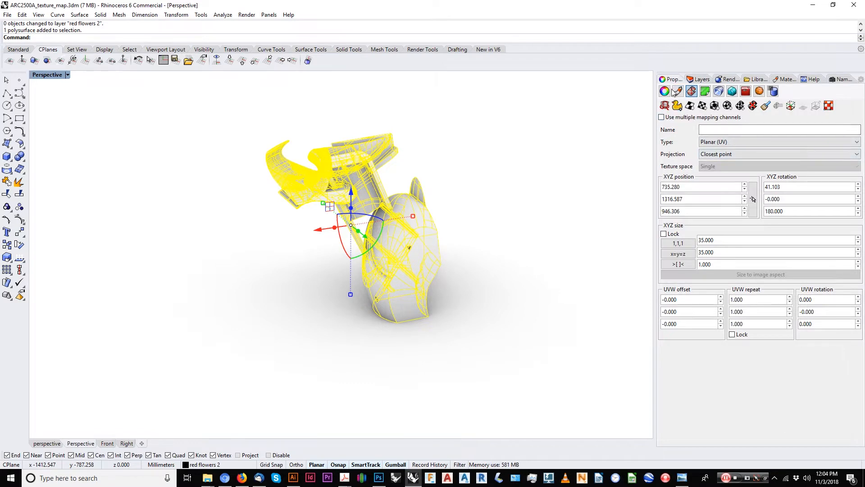
left_click(670, 92)
left_click(691, 92)
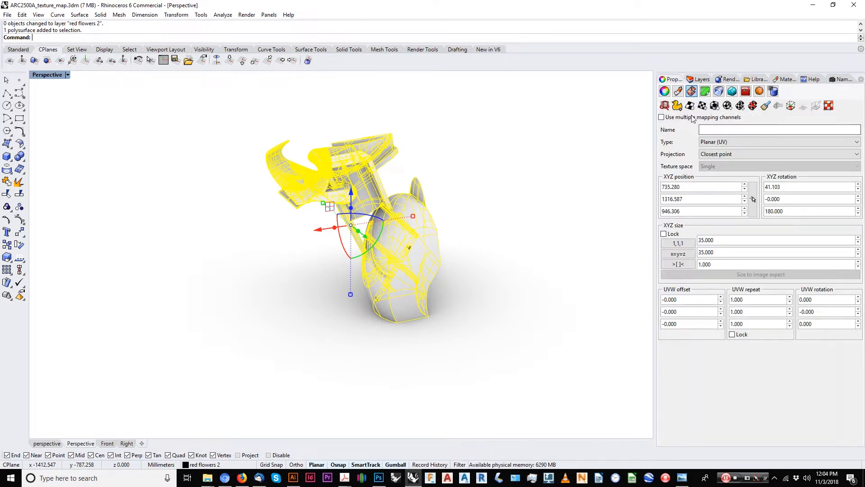
left_click(678, 91)
left_click(733, 115)
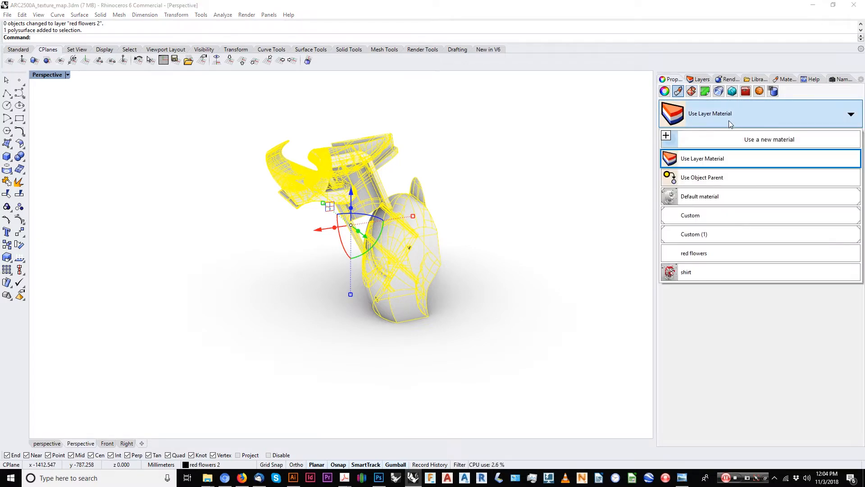
left_click(715, 158)
Step: Set the Perspective viewport's display mode to Rendered
right_click_drag(500, 151, 401, 189)
key("Escape")
scroll(423, 185, "up", 4)
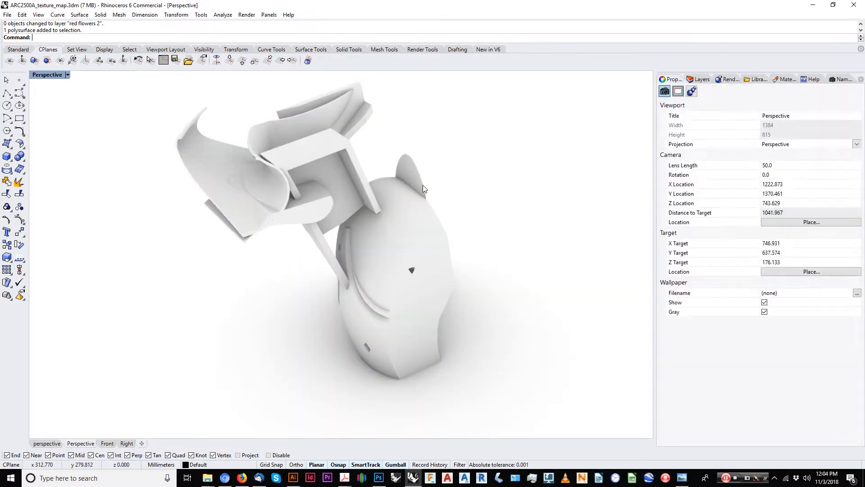
left_click(423, 188)
left_click(67, 74)
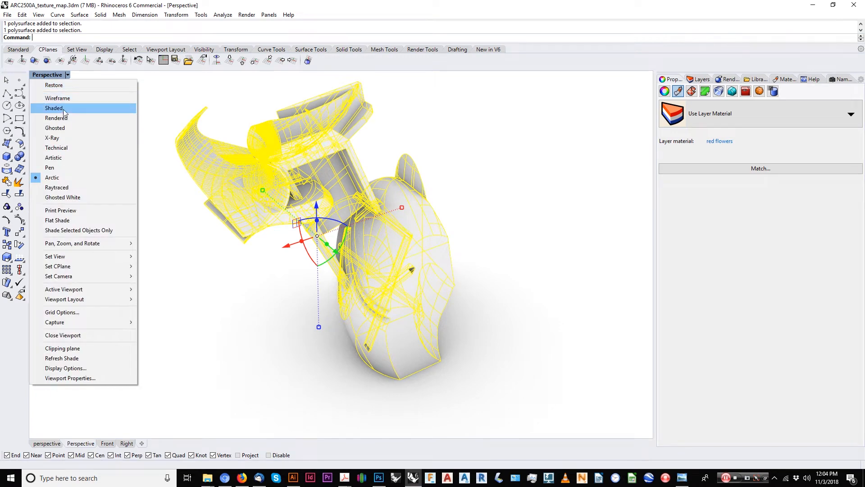
left_click(63, 109)
left_click(451, 158)
right_click_drag(451, 158, 428, 183)
scroll(428, 184, "down", 8)
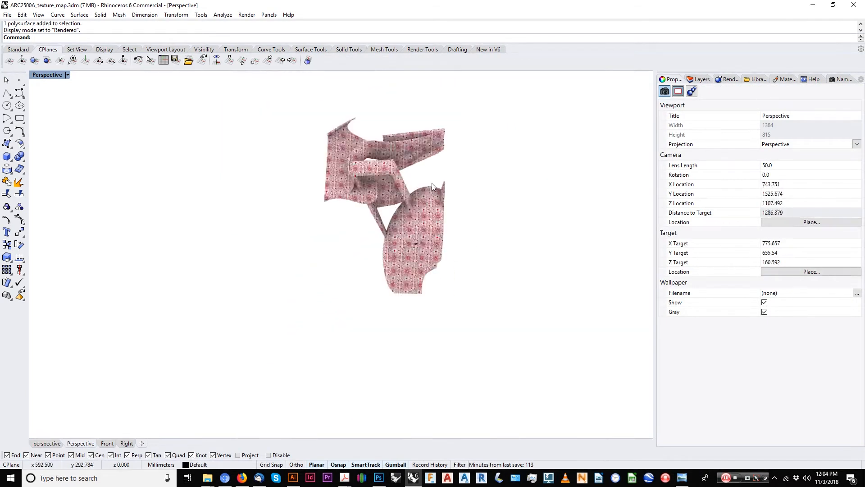
Step: Apply surface texture mapping to the whole polysurface
right_click_drag(180, 266, 527, 205)
scroll(232, 241, "up", 8)
scroll(322, 203, "up", 6)
right_click_drag(322, 202, 433, 213)
scroll(363, 228, "down", 5)
right_click_drag(363, 228, 361, 249)
left_click(361, 250)
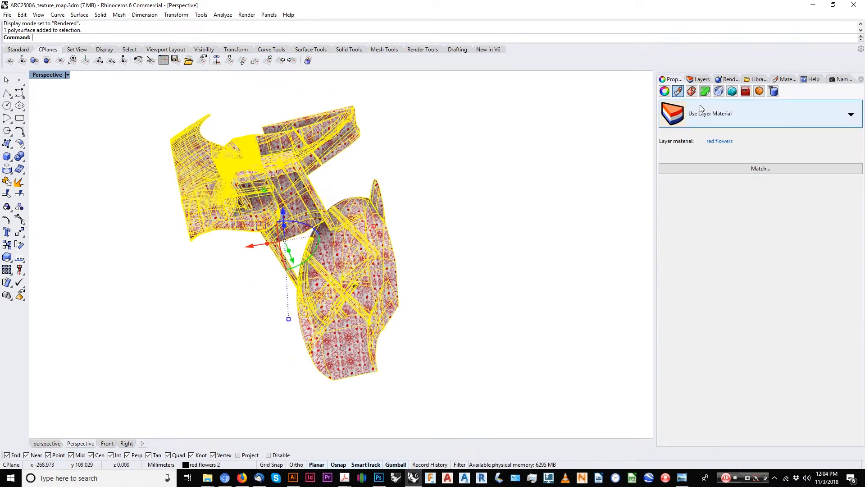
left_click(692, 92)
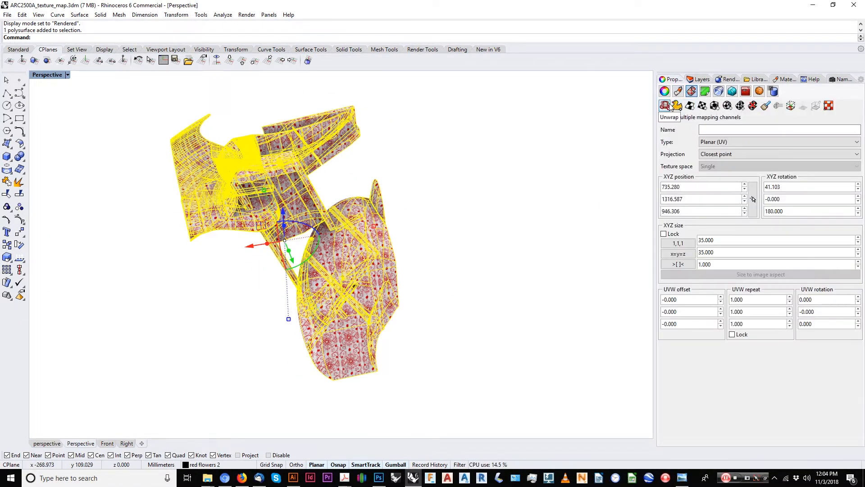
left_click(691, 106)
left_click(400, 166)
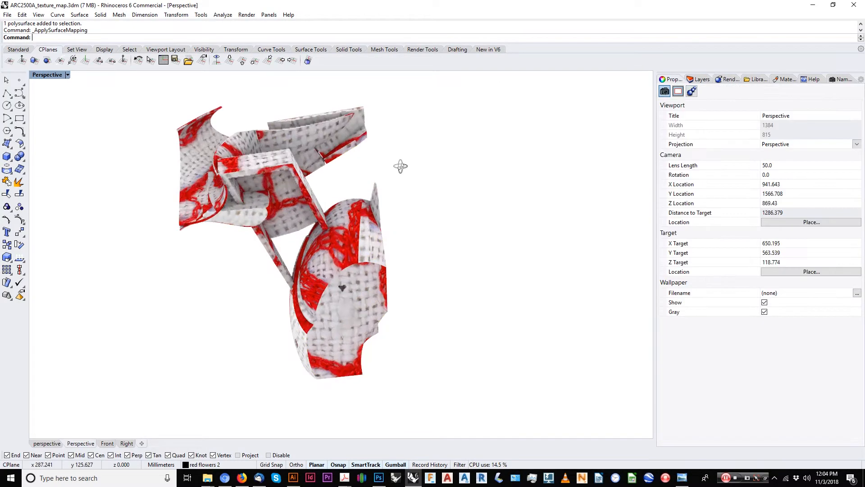
right_click_drag(400, 165, 513, 213)
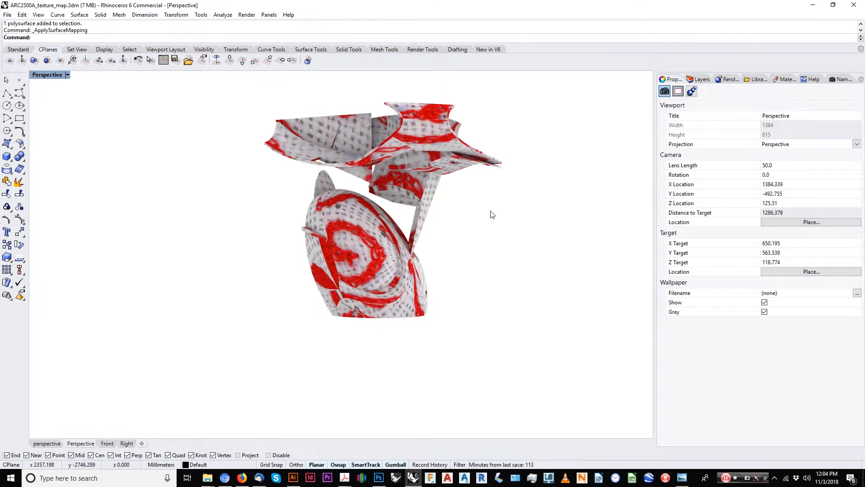
Step: Set the Perspective viewport's display mode to Wireframe and reselect the polysurface
left_click(423, 175)
right_click_drag(423, 181, 164, 136)
left_click(68, 74)
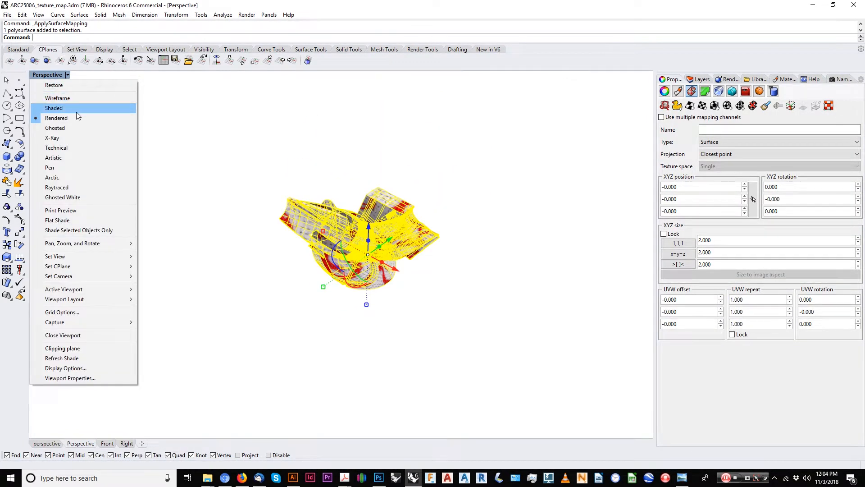
left_click(80, 100)
right_click_drag(426, 206, 403, 184)
left_click(406, 191)
left_click(395, 216)
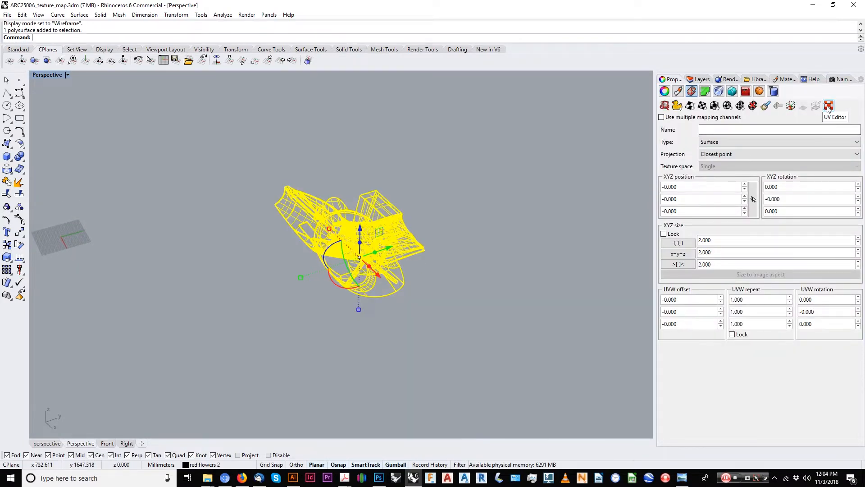
Step: Open the UV Editor for the polysurface and draw its rectangular UV region on the ground plane beside the model
left_click(828, 106)
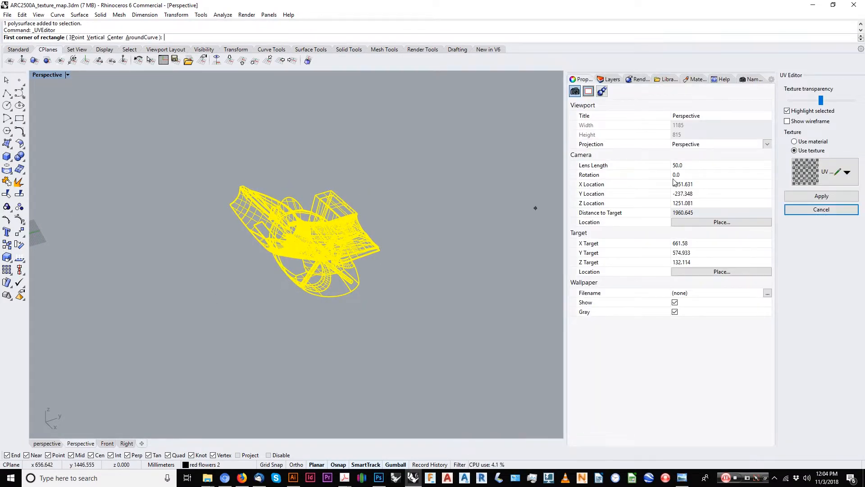
key("Escape")
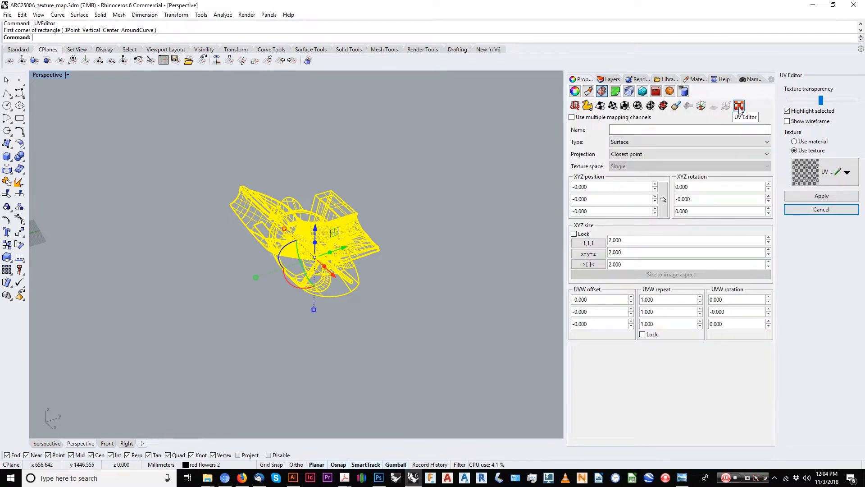
left_click(739, 106)
left_click(343, 215)
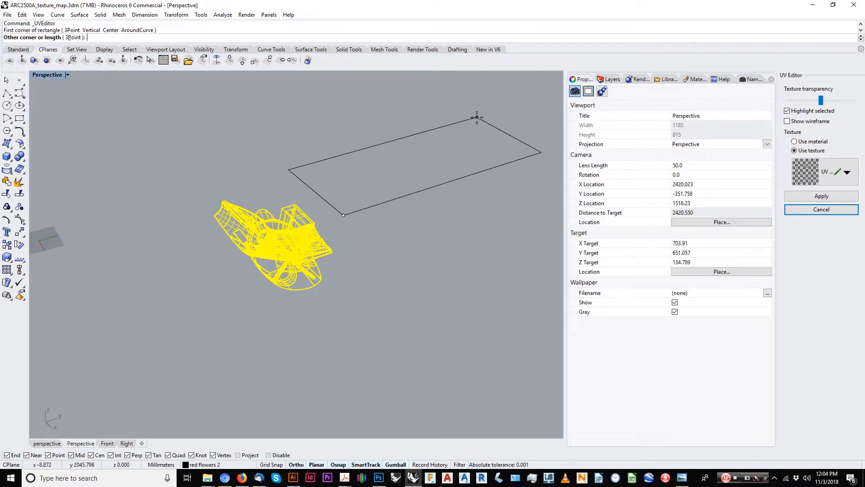
left_click(372, 122)
type("+")
right_click_drag(371, 135, 331, 194)
scroll(331, 194, "down", 3)
right_click_drag(331, 194, 377, 213, "shift")
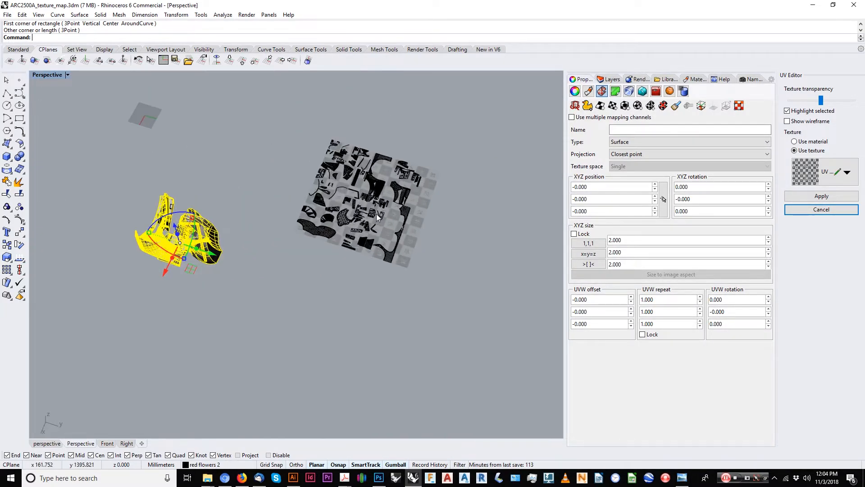
Step: Make the UV Editor use the object's material instead of the checker texture as its background
left_click(821, 178)
left_click(798, 141)
left_click(798, 142)
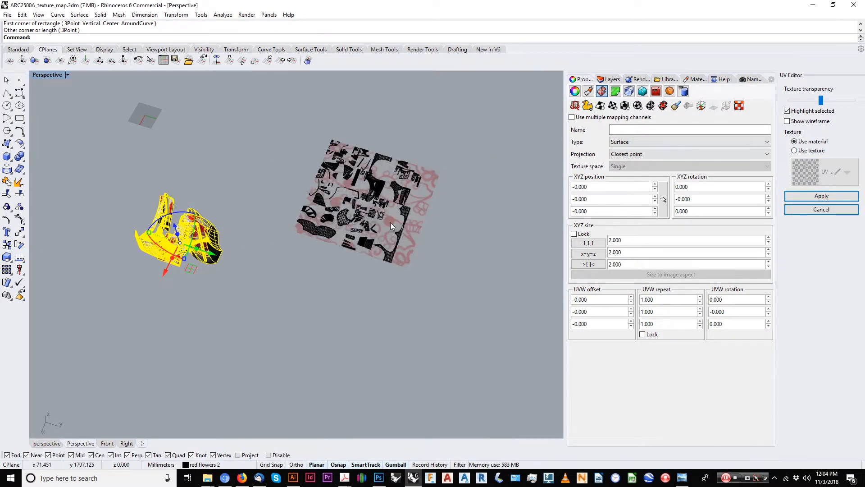
Step: Examine the unwrapped UV meshes and compare them with the textured faces of the model
scroll(470, 320, "up", 3)
scroll(373, 266, "up", 3)
scroll(364, 286, "down", 1)
right_click_drag(364, 286, 331, 286)
scroll(295, 263, "up", 5)
scroll(305, 270, "down", 10)
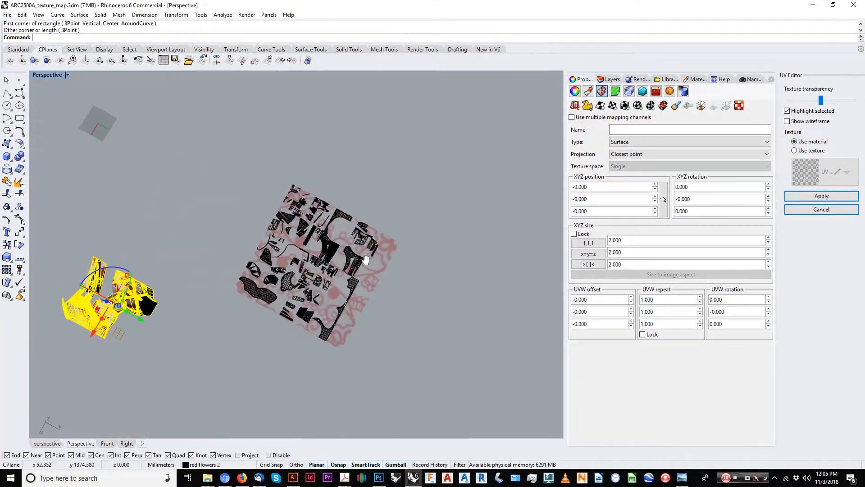
right_click_drag(367, 260, 337, 264)
left_click(216, 280)
right_click_drag(225, 272, 198, 262)
scroll(382, 264, "up", 6)
right_click_drag(383, 264, 340, 254)
right_click_drag(180, 248, 261, 258, "shift")
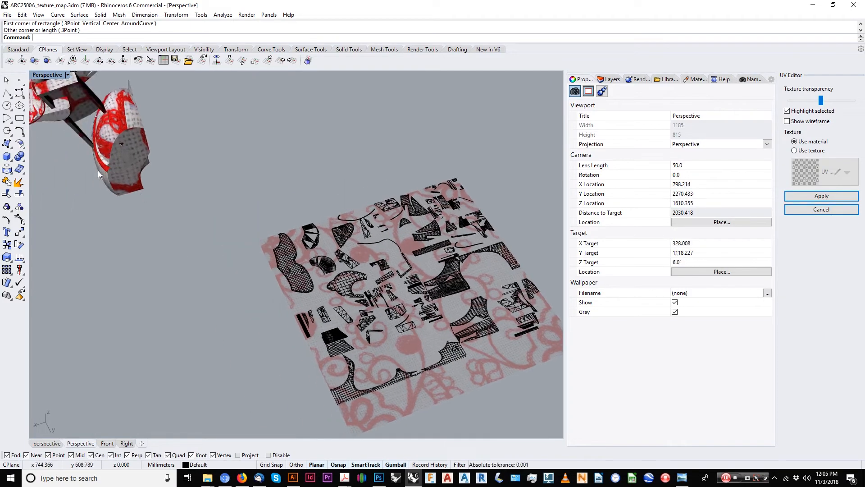
left_click(138, 153)
left_click(196, 205)
right_click_drag(195, 205, 214, 191)
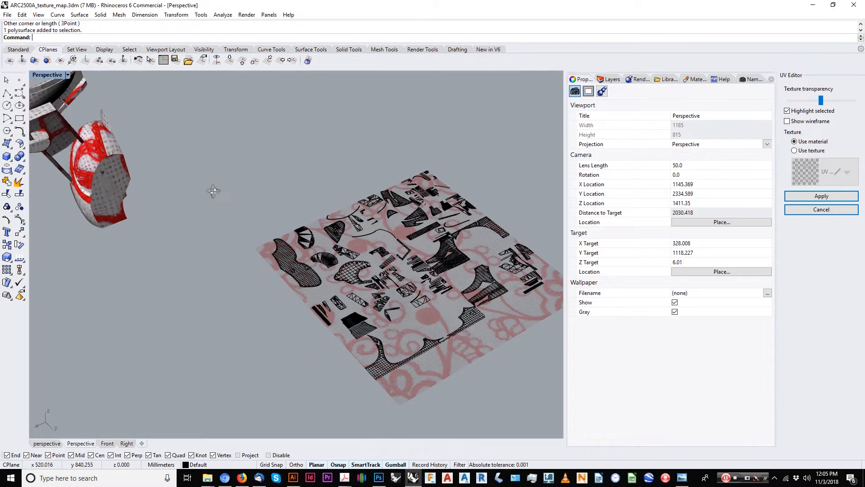
left_click(101, 144)
Step: Move the elongated UV mesh at the layout's corner about 56 mm along the Y axis
left_click(291, 263)
right_click_drag(291, 264, 399, 266, "shift")
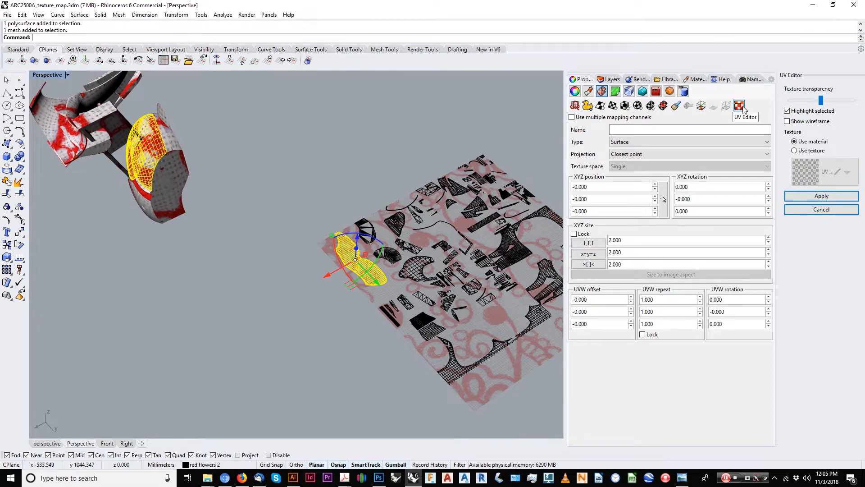
right_click_drag(354, 247, 346, 256)
left_click_drag(367, 288, 376, 304)
right_click_drag(290, 251, 212, 150)
left_click(211, 151)
scroll(104, 225, "up", 2)
right_click_drag(104, 224, 315, 221)
Step: Scale the elongated UV mesh up uniformly to an XYZ size of about 5.477
left_click(435, 229)
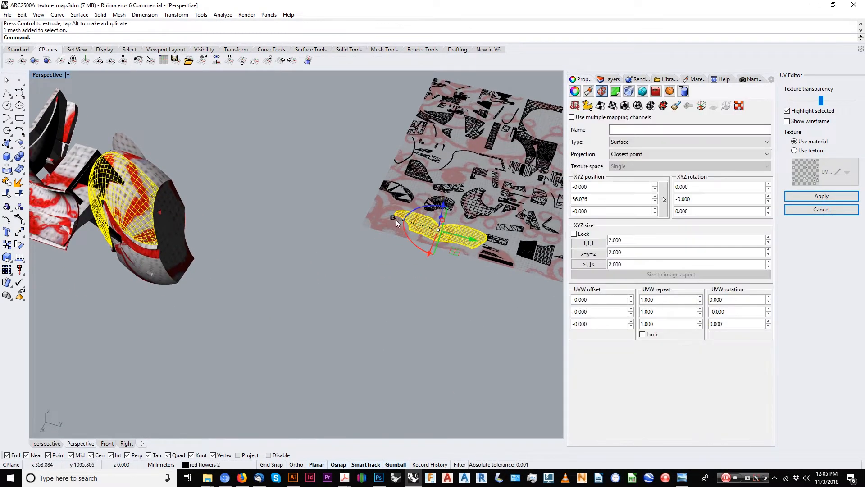
left_click_drag(393, 218, 302, 201)
left_click(284, 197)
right_click_drag(206, 182, 217, 217)
left_click(446, 212)
right_click_drag(445, 212, 408, 232)
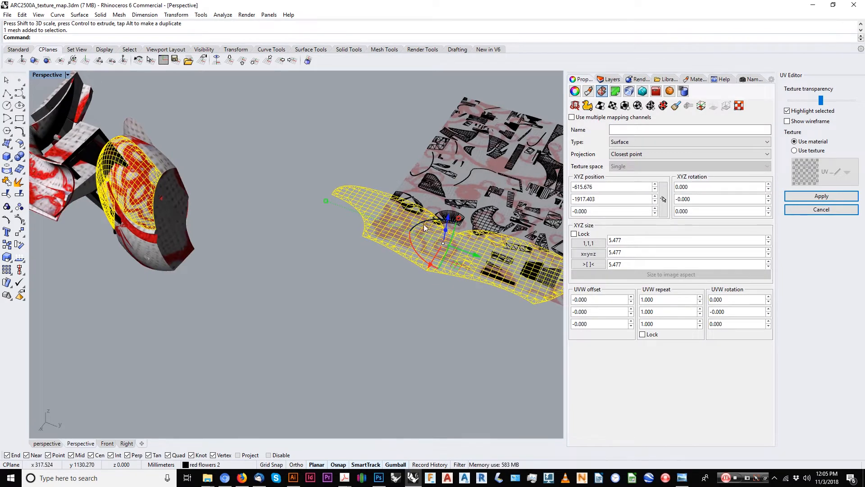
Step: Rotate the enlarged UV mesh about 45 degrees around Z and tilt it out of the layout plane
left_click_drag(423, 224, 453, 215)
right_click_drag(469, 234, 461, 275)
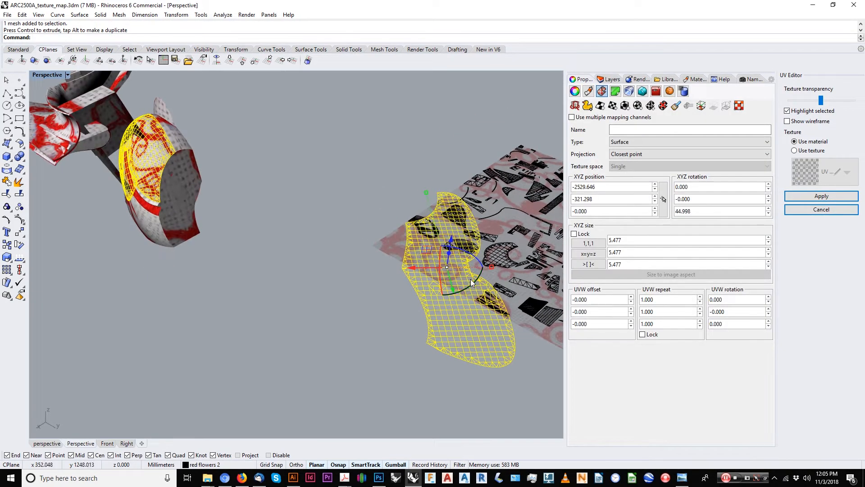
left_click_drag(470, 279, 451, 287)
right_click_drag(451, 287, 346, 240)
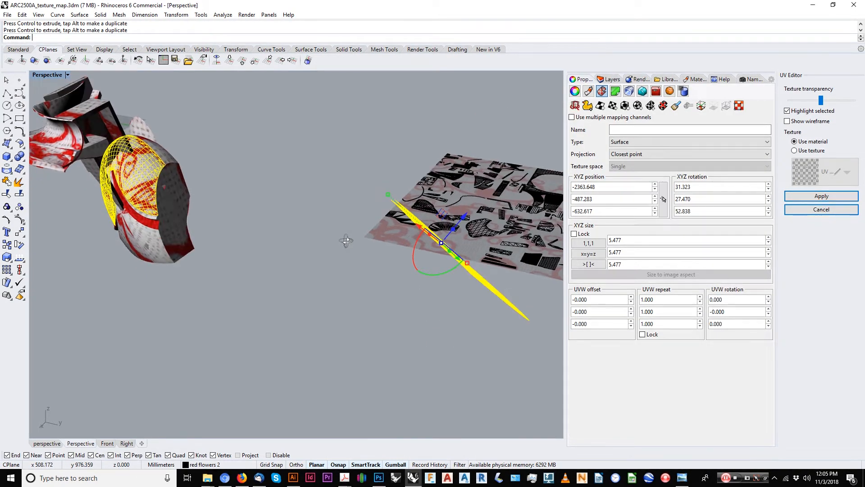
left_click_drag(450, 273, 436, 273)
right_click_drag(440, 273, 428, 236)
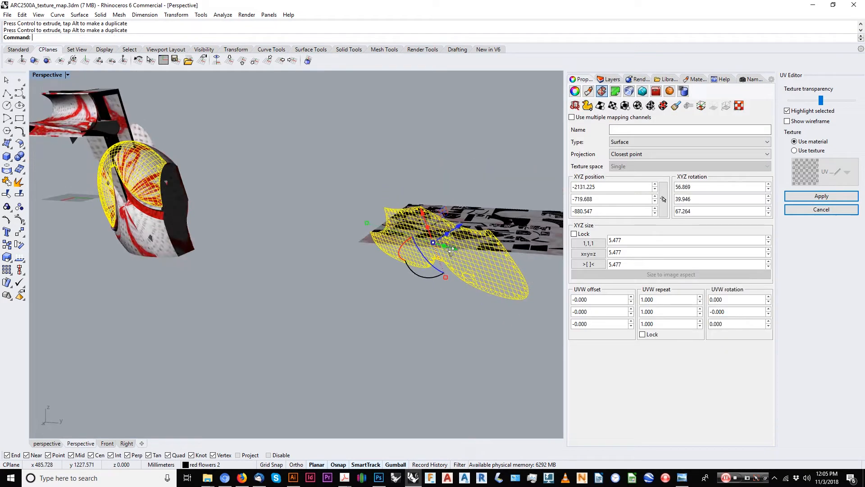
left_click(259, 200)
right_click_drag(259, 199, 264, 178)
right_click_drag(154, 172, 384, 257)
scroll(426, 263, "down", 3)
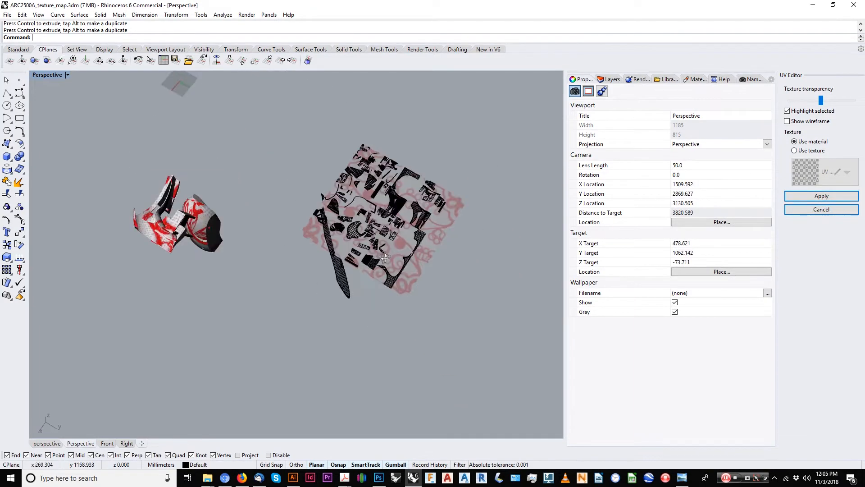
Step: Select all meshes with SelMesh and copy them to the clipboard
left_click(386, 232)
key("Escape")
type("SelMesh")
key("Return")
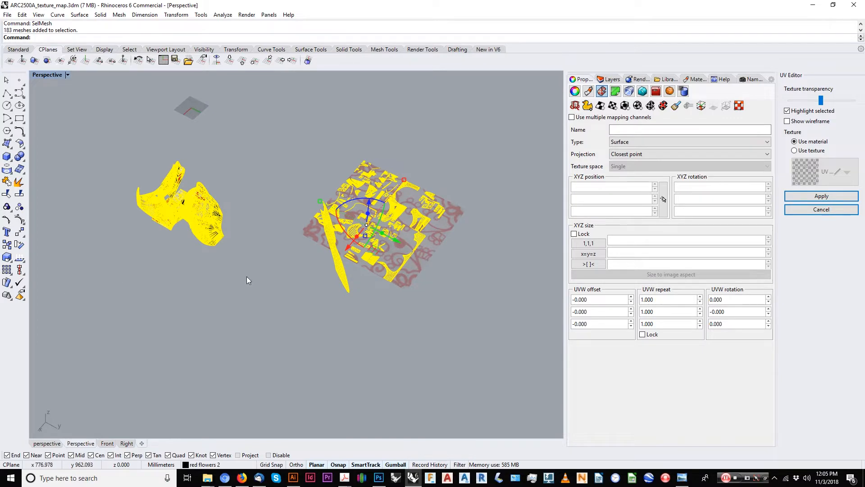
key("ctrl+c")
key("Escape")
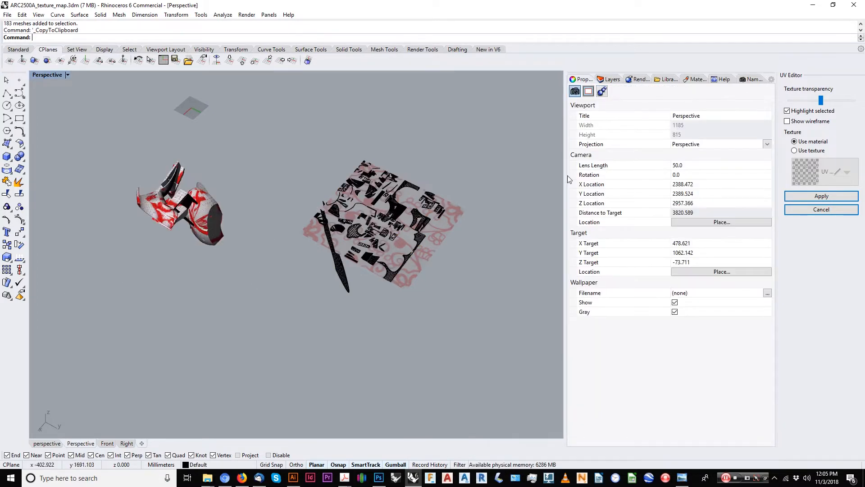
Step: Cancel the UV Editor and paste the copied UV meshes into the model
left_click(811, 211)
key("ctrl+v")
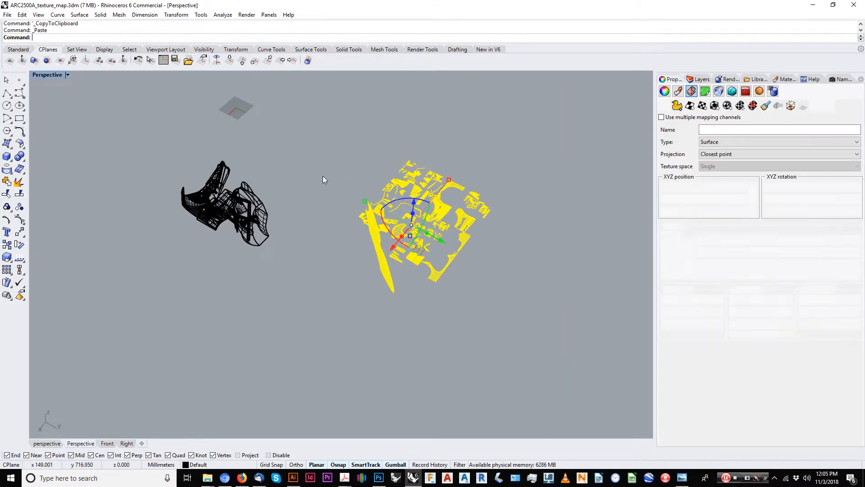
Step: Move the pasted UV meshes farther from the model along the Y axis
scroll(404, 246, "up", 10)
right_click_drag(405, 252, 439, 248)
scroll(366, 246, "down", 12)
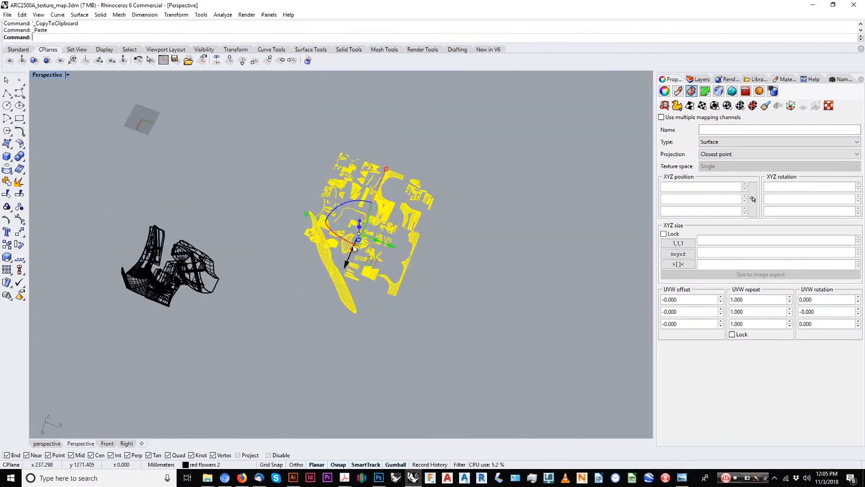
left_click_drag(382, 246, 504, 278)
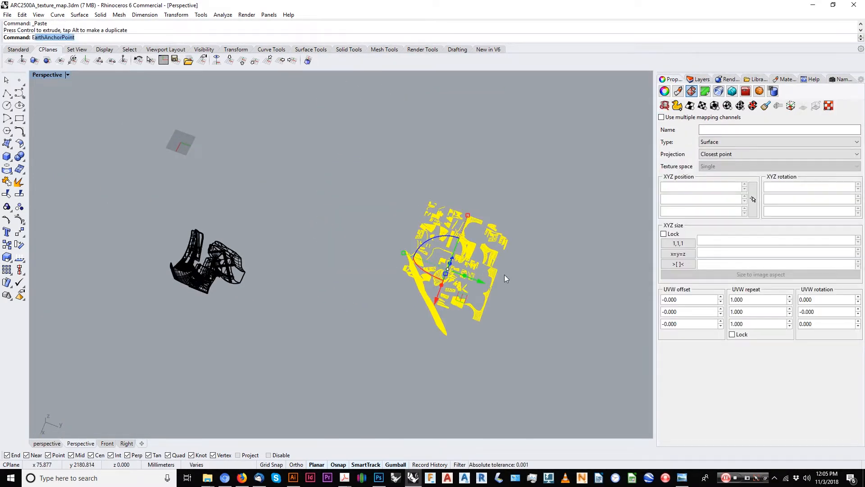
Step: Extract outline curves from the pasted UV meshes with MeshOutline and move them away from the meshes along Y
type("MeshOu")
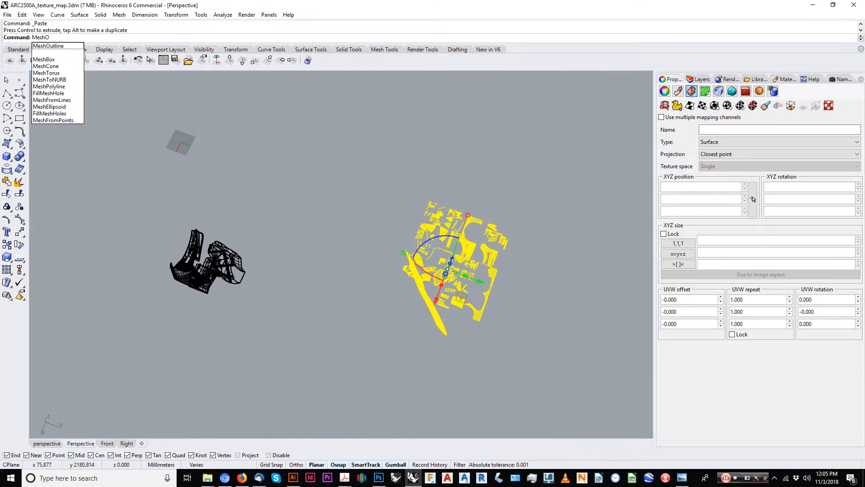
key("Return")
left_click_drag(482, 284, 608, 332)
scroll(595, 322, "up", 13)
scroll(529, 350, "down", 5)
right_click_drag(529, 350, 496, 162, "shift")
Step: Delete the pasted UV meshes together with their outline curves
key("Escape")
scroll(462, 292, "down", 9)
left_click_drag(596, 153, 219, 344)
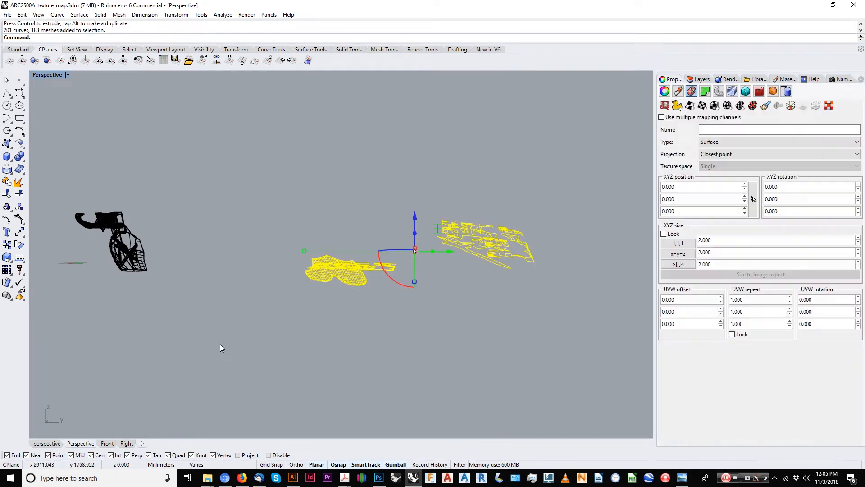
key("Delete")
Step: Select the model polysurface and set the Perspective viewport to Rendered display
right_click_drag(201, 312, 206, 159)
scroll(210, 93, "up", 7)
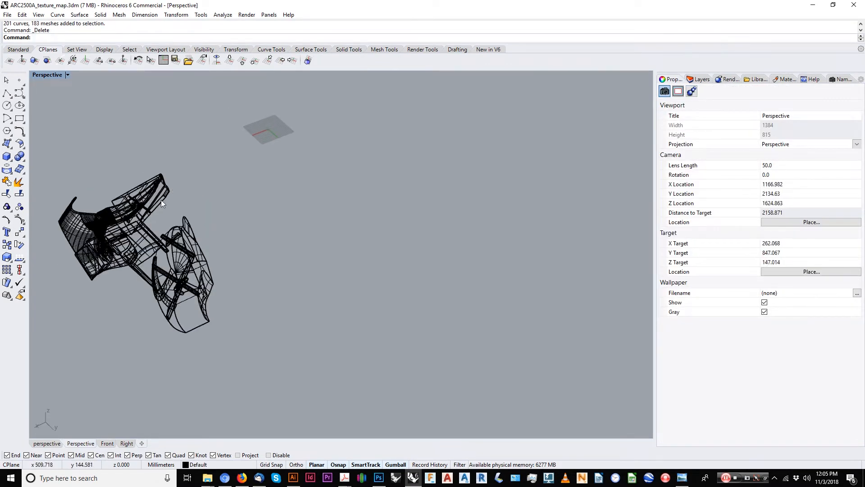
right_click_drag(161, 199, 239, 210, "shift")
left_click(239, 225)
left_click(67, 76)
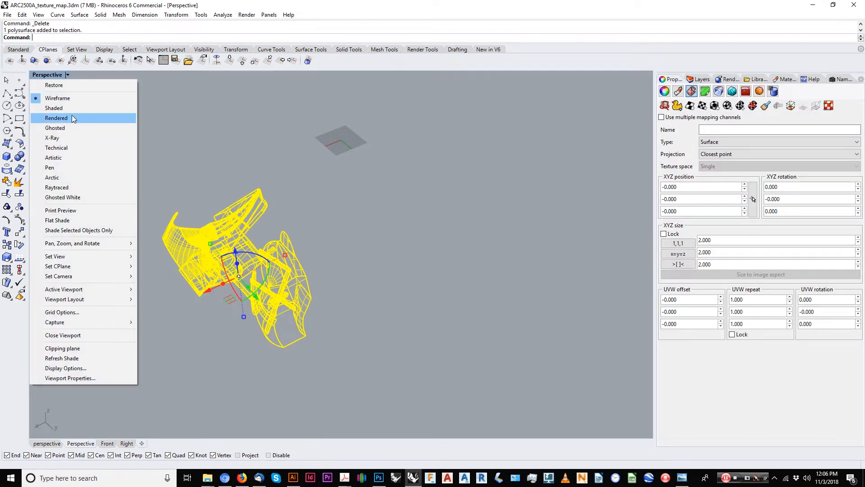
left_click(71, 117)
Step: Apply a capped box mapping about 348 × 348 × 298 mm to the polysurface, with its base beside the model
right_click_drag(253, 190, 356, 168)
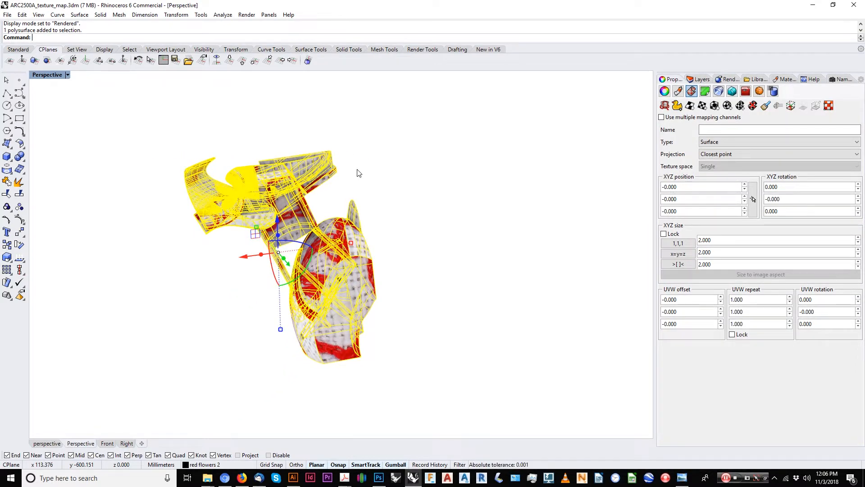
left_click(714, 106)
left_click(417, 328)
left_click(510, 271, "shift")
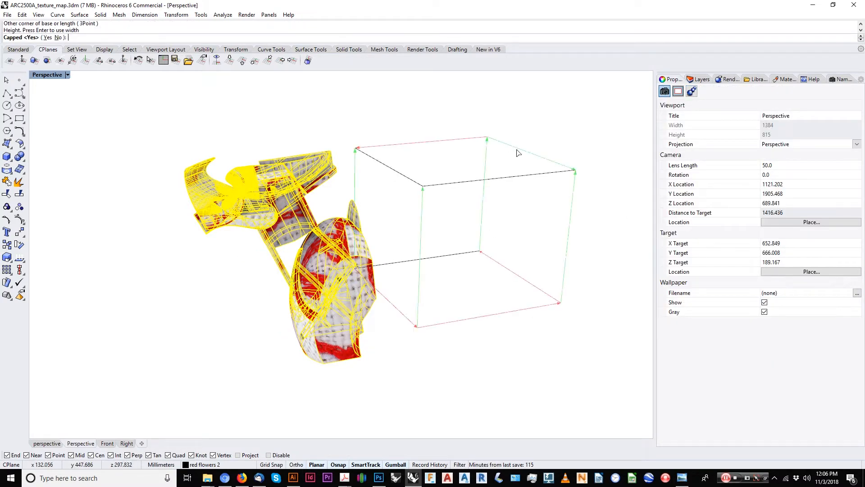
left_click(519, 149)
key("Return")
right_click_drag(519, 151, 618, 162)
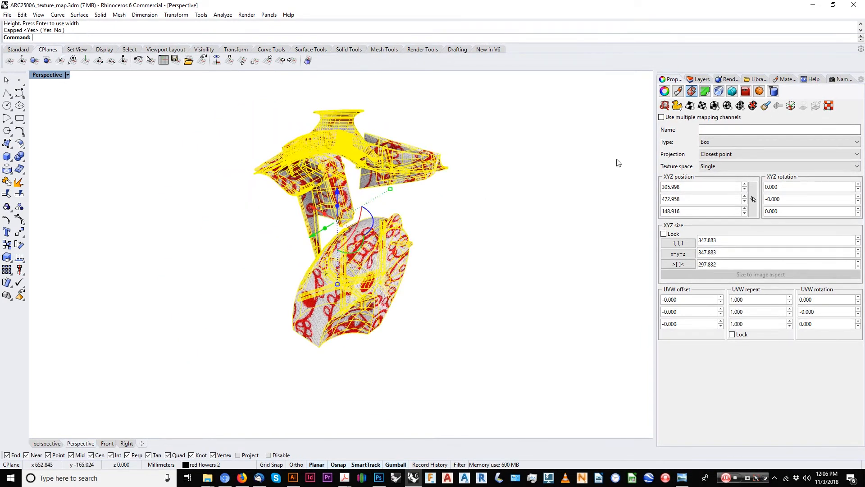
scroll(417, 208, "down", 3)
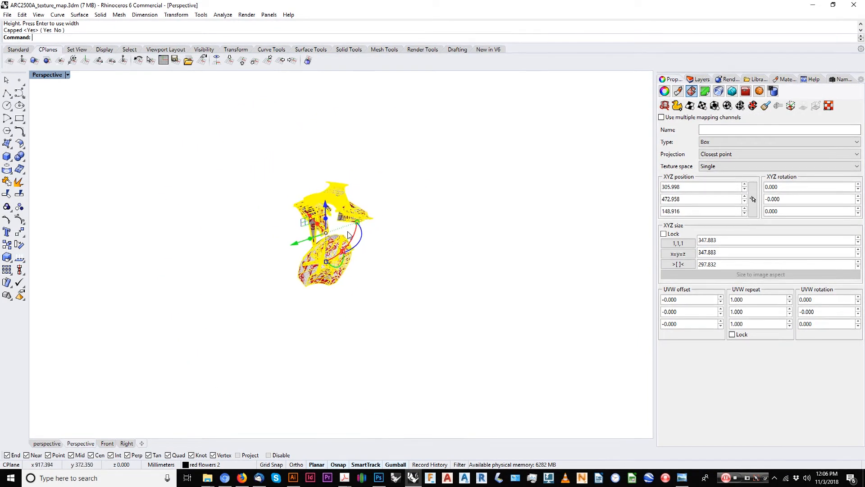
Step: Deselect the model and bring back all hidden objects with Show
left_click(413, 241)
type("Show")
key("Return")
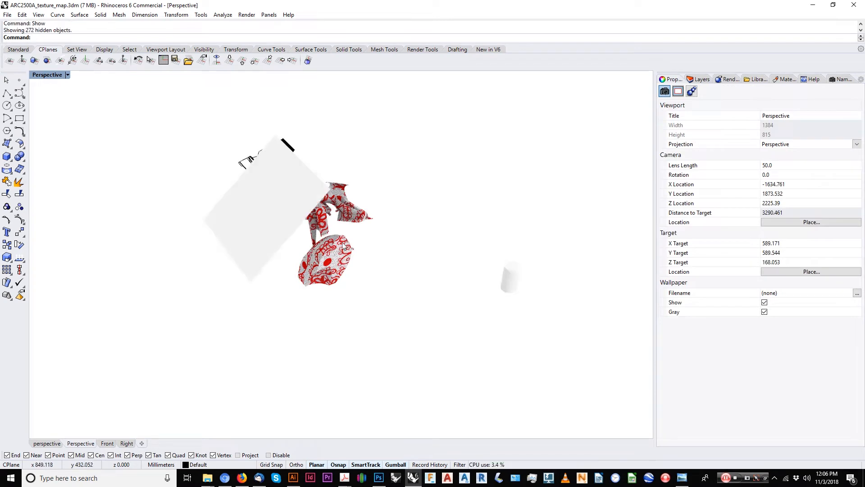
Step: Display the UV and normal directions of the tilted plane above the model with Dir
right_click_drag(344, 245, 415, 215)
scroll(398, 252, "up", 3)
left_click(416, 215)
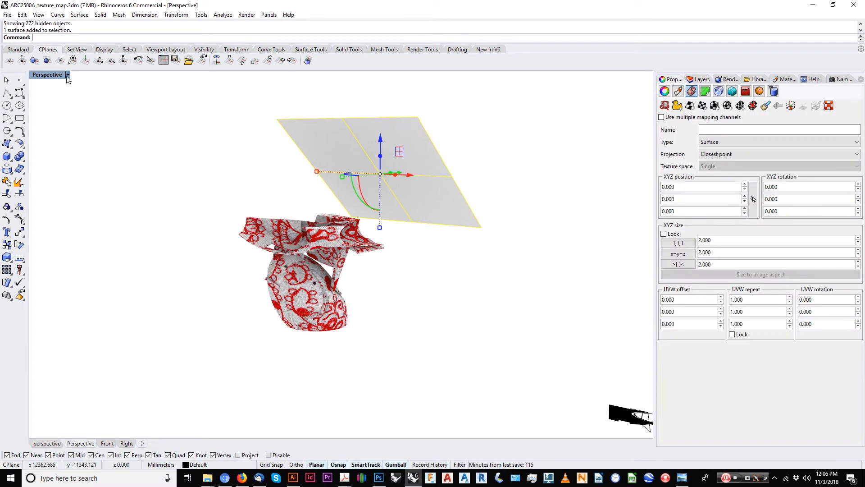
type("Dir")
key("Return")
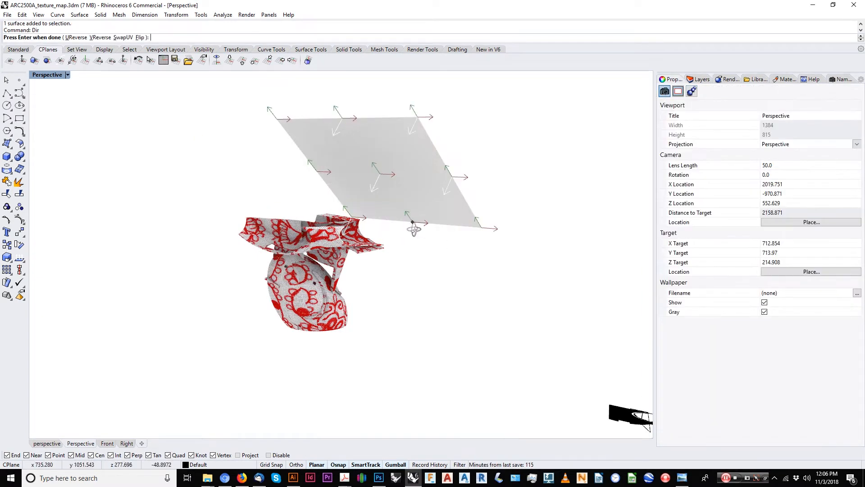
right_click_drag(414, 229, 378, 235)
right_click_drag(335, 244, 252, 248)
Step: Switch the viewport to Wireframe and examine how the tilted plane's normals point toward the model
left_click(68, 77)
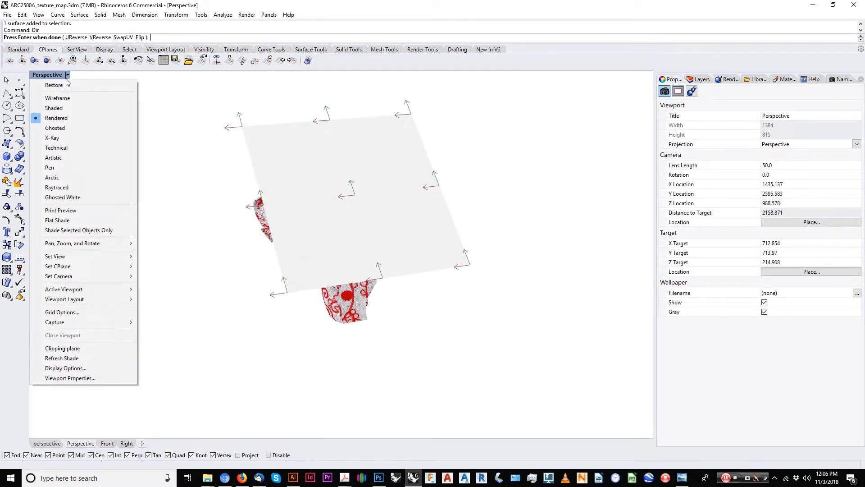
left_click(65, 99)
right_click_drag(372, 206, 511, 184)
scroll(341, 244, "up", 9)
scroll(341, 243, "down", 16)
scroll(388, 195, "up", 3)
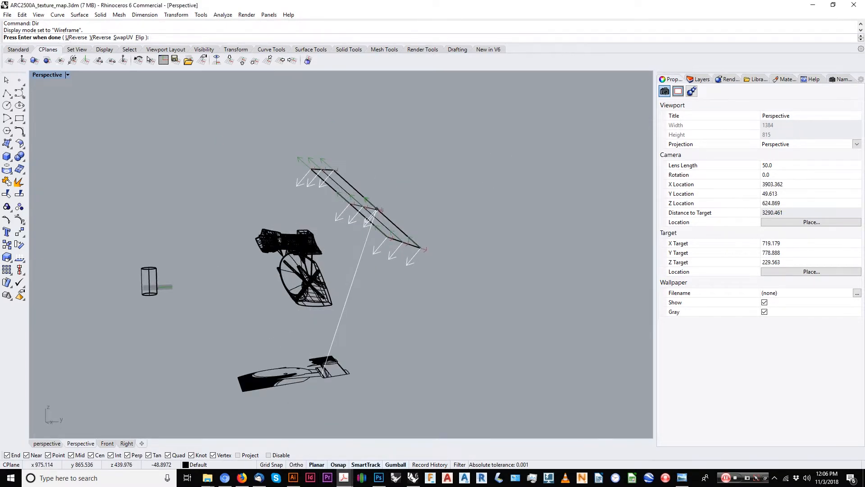
Step: Switch to the lecture slides in Adobe Acrobat, view the Holbein anamorphic projection slide, and return to Rhino
left_click(344, 477)
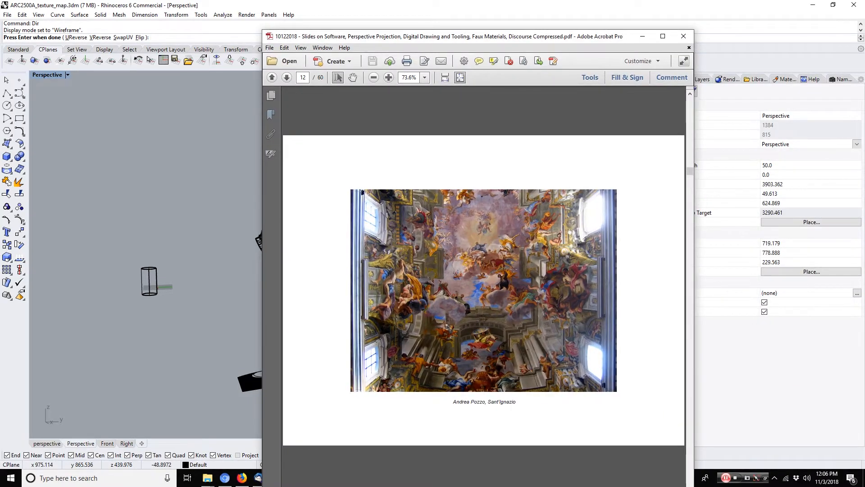
scroll(515, 269, "down", 3)
scroll(493, 294, "up", 2)
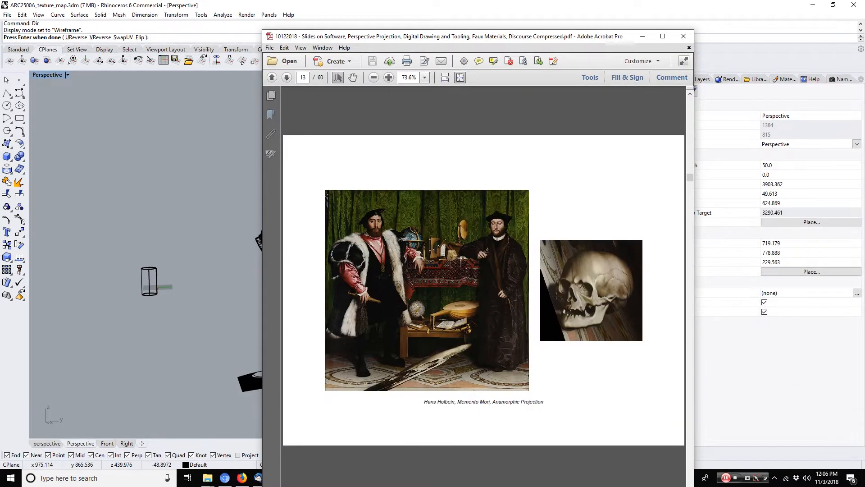
left_click_drag(628, 37, 645, 34)
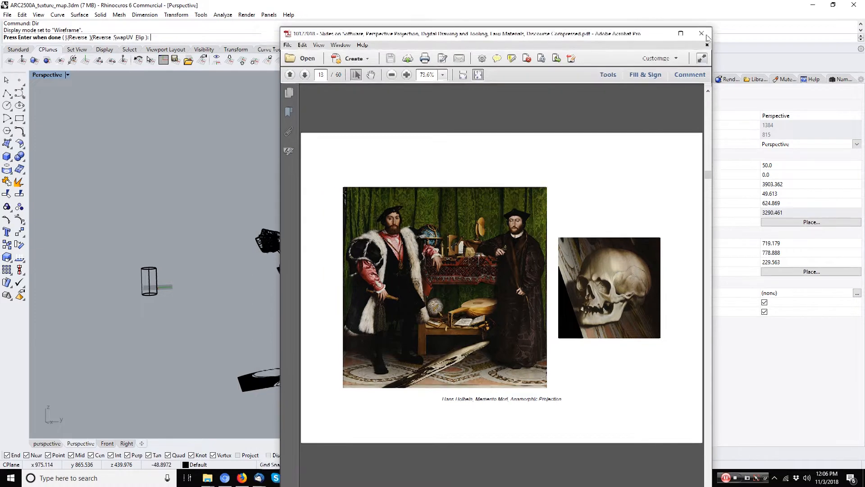
left_click(660, 33)
Step: View the plane's direction arrows from the other side and end the direction analysis
right_click_drag(577, 292, 442, 285)
right_click_drag(442, 242, 311, 212)
key("Escape")
key("Escape")
Step: Assign the model polysurface to the red flowers 2 layer and give that layer a light red colour
left_click(314, 125)
left_click(336, 203)
left_click(297, 218)
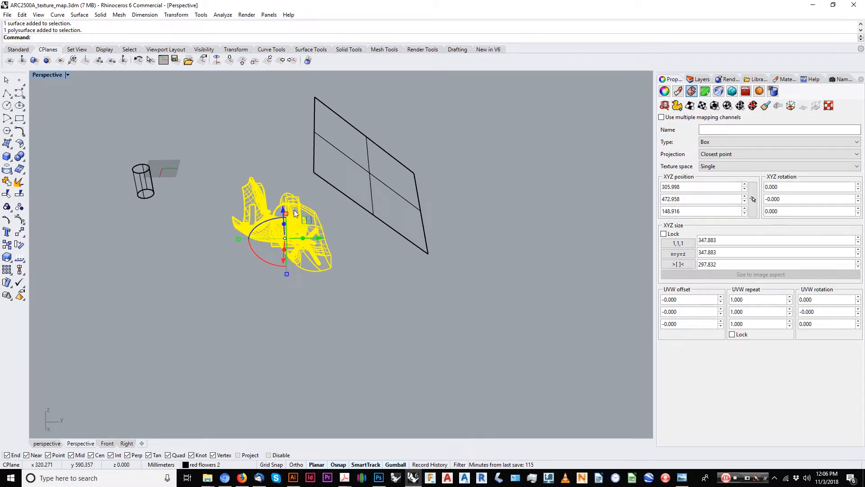
left_click(699, 79)
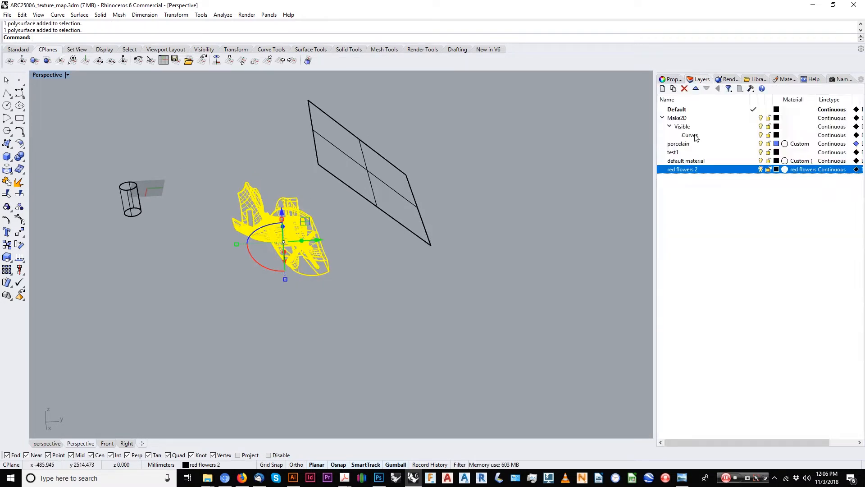
right_click(705, 173)
left_click(739, 327)
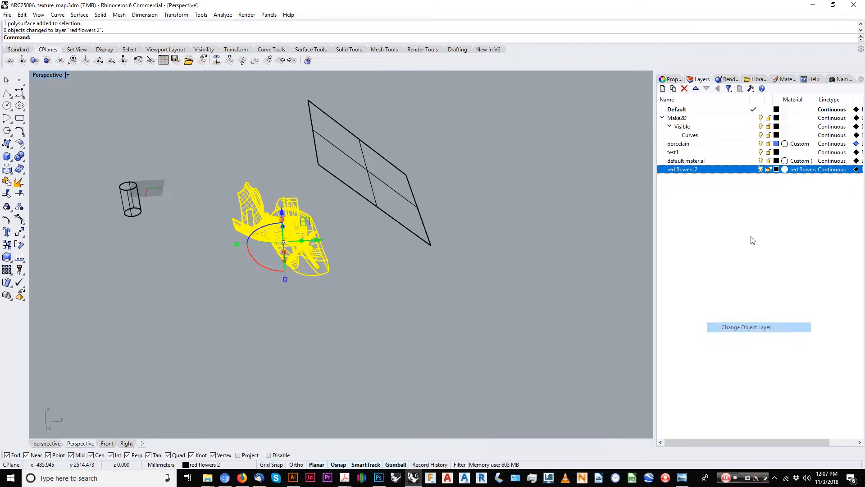
left_click(776, 169)
left_click(392, 285)
Step: Set the viewport to Ghosted display and keep the model polysurface selected
right_click_drag(401, 270, 312, 209)
left_click(313, 209)
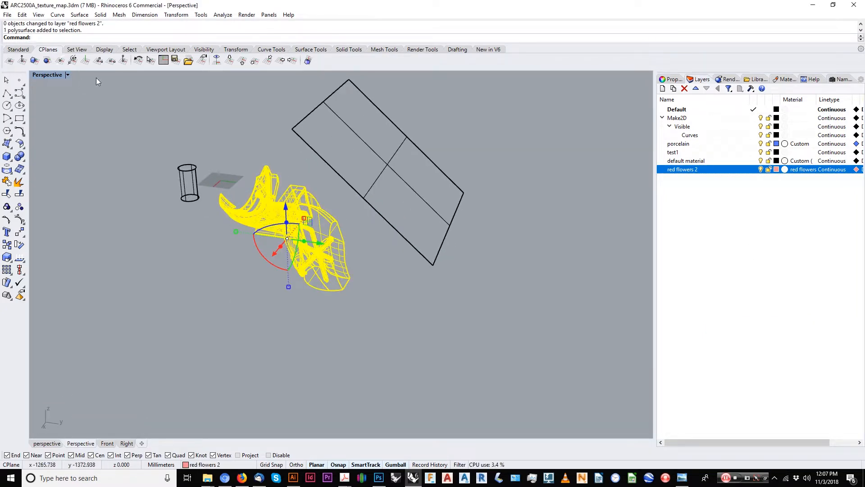
left_click(68, 75)
left_click(54, 128)
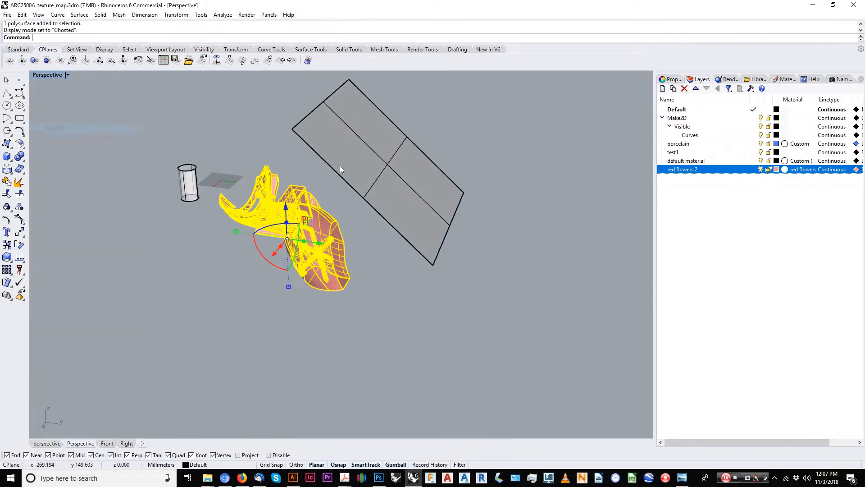
left_click(295, 170)
left_click(302, 193)
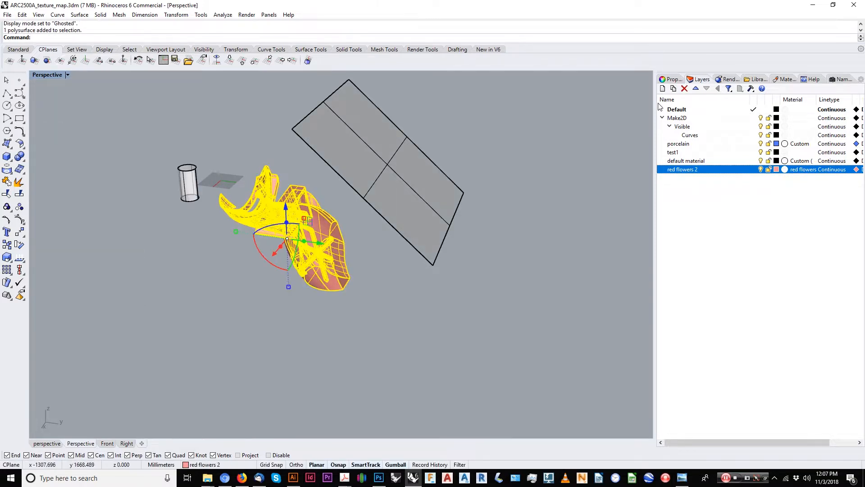
Step: Apply a 3Point planar mapping to the polysurface using two corners and an edge midpoint of the tilted plane, in Rendered display
left_click(672, 79)
left_click(704, 107)
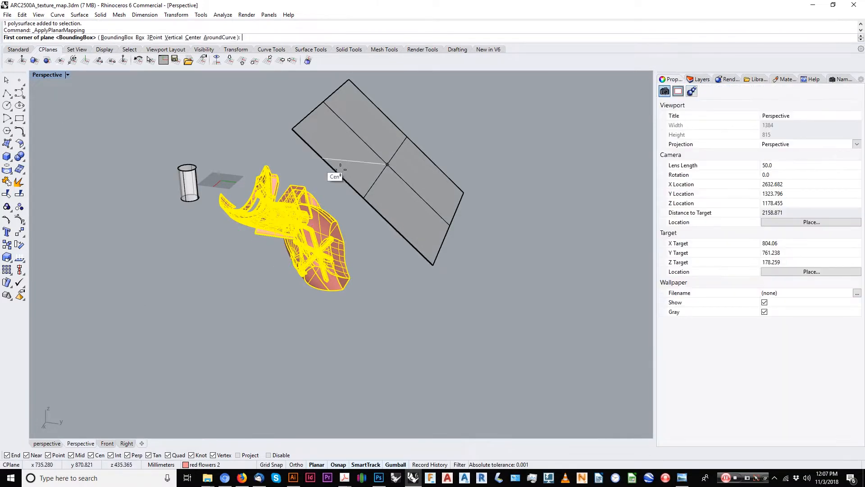
left_click(68, 75)
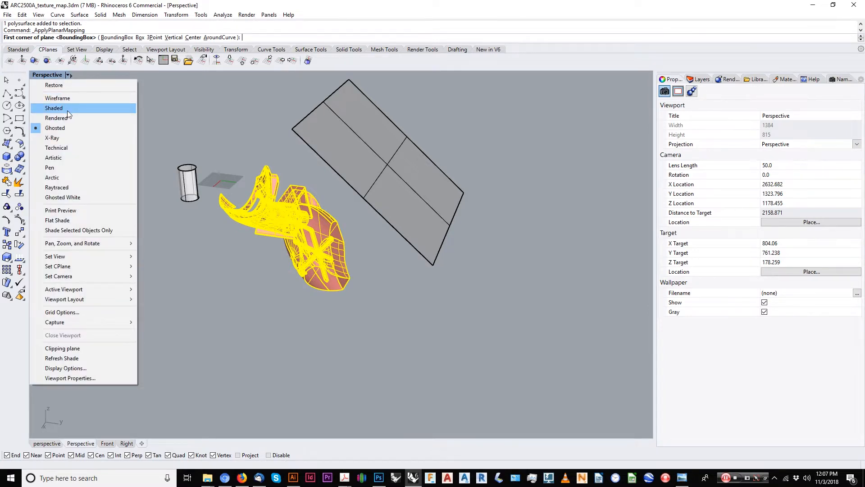
left_click(68, 117)
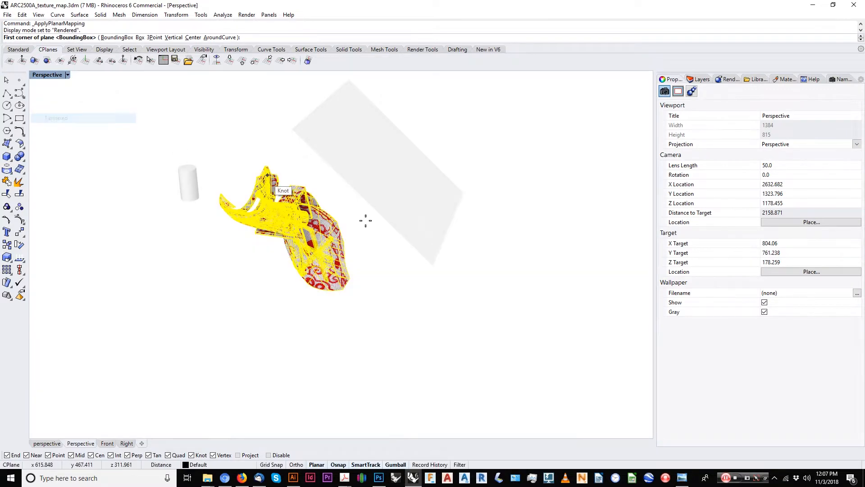
left_click(433, 264)
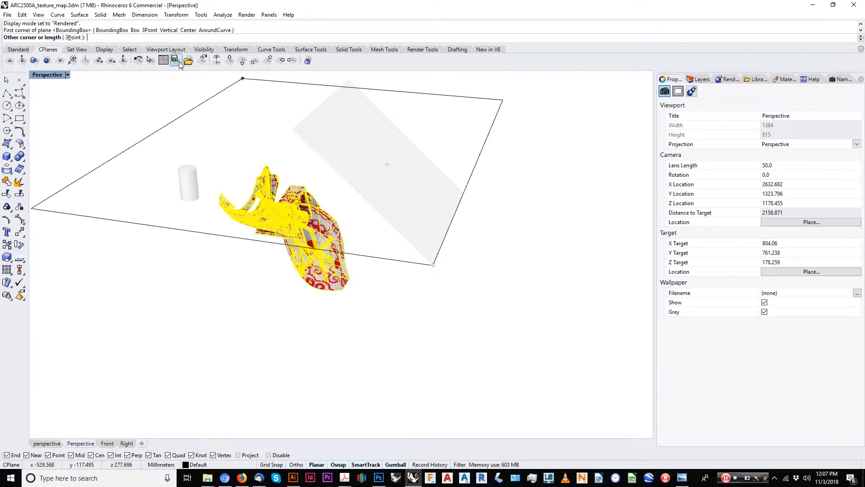
left_click(75, 39)
left_click(463, 193)
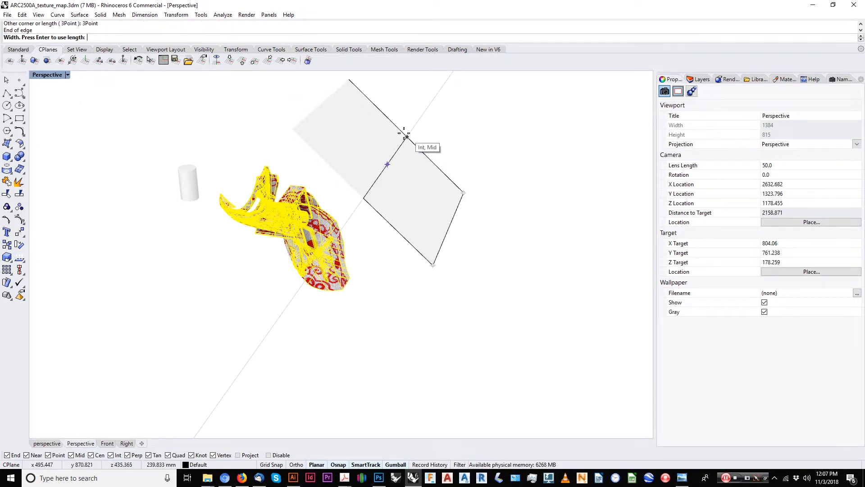
left_click(405, 135)
key("Return")
Step: Reselect the polysurface and show the mapping widget for mapping channel 1
right_click_drag(359, 184, 375, 181)
left_click(325, 196)
mouse_move(327, 196)
right_mouse_down()
mouse_move(393, 186)
mouse_move(339, 206)
mouse_move(329, 196)
right_mouse_up()
left_click(318, 218)
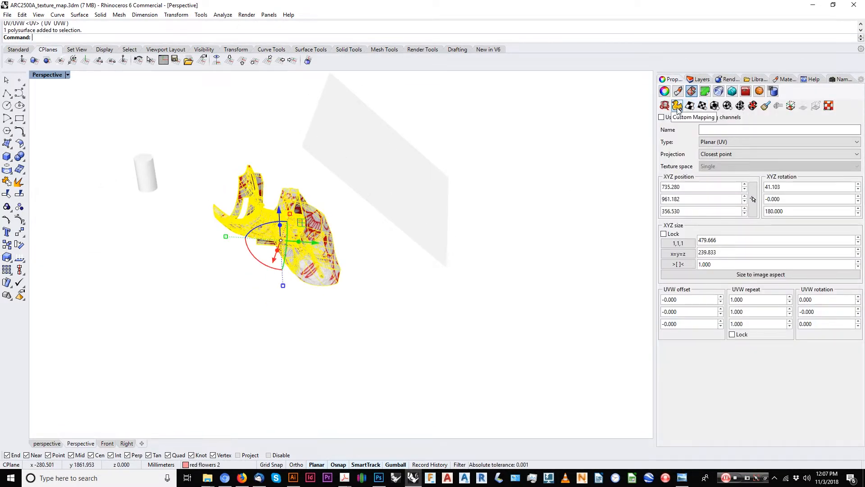
left_click(790, 106)
right_click_drag(440, 256, 394, 225)
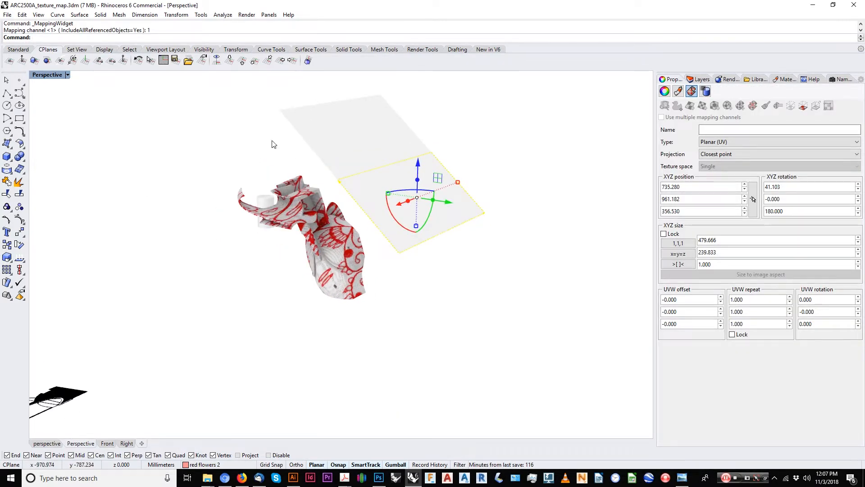
Step: Hide the tilted reference plane behind the mapping widget
right_click_drag(387, 150, 404, 171)
key("Escape")
left_click(394, 149)
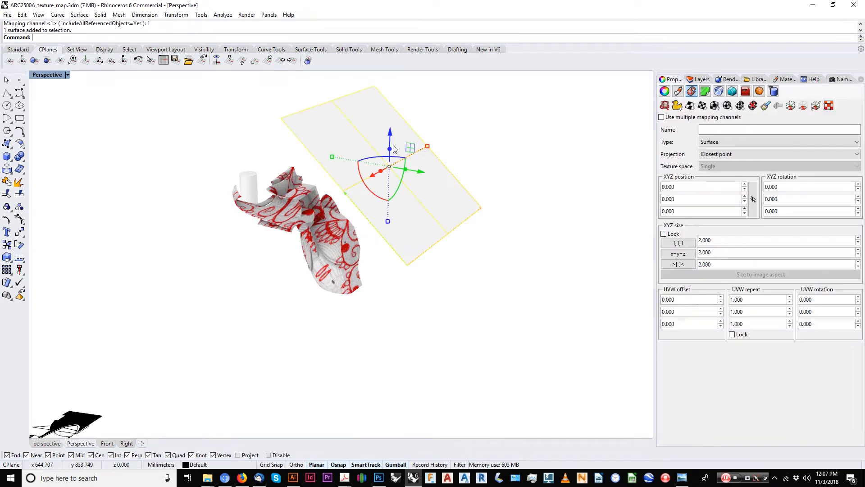
key("Return")
Step: Narrow the planar mapping widget to about 172 mm in X and scale it uniformly to about 70 × 98 mm
left_click(395, 164)
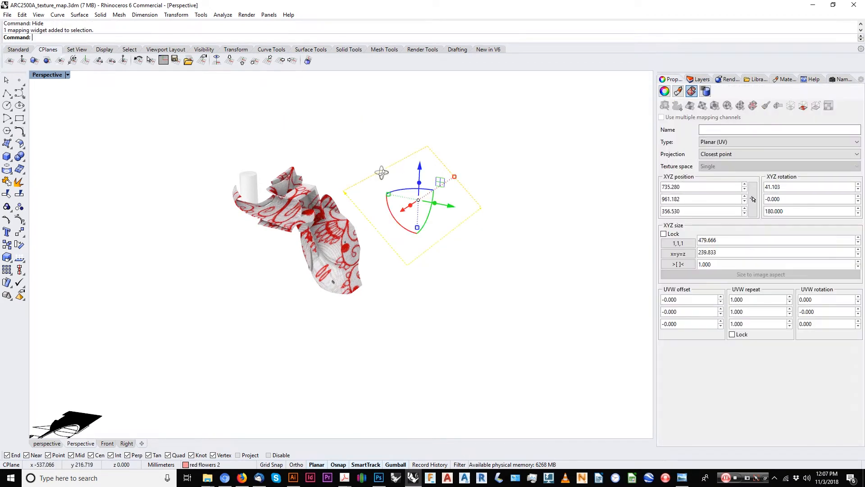
right_click_drag(440, 180, 464, 183)
left_click_drag(464, 182, 424, 210)
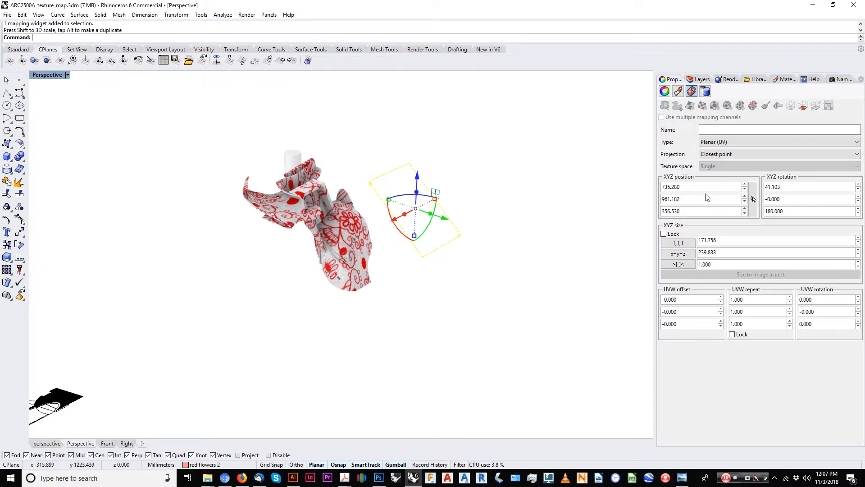
right_click_drag(397, 227, 426, 203)
scroll(419, 213, "up", 3)
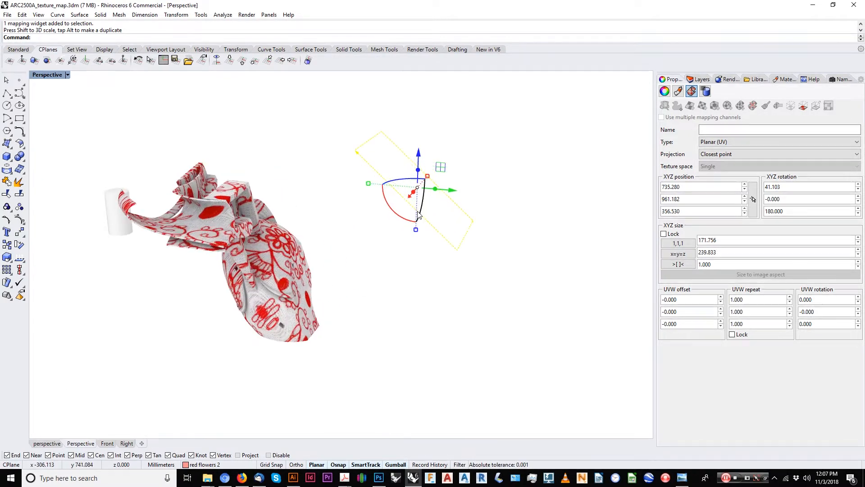
left_click_drag(416, 233, 415, 205)
right_click_drag(415, 206, 473, 221)
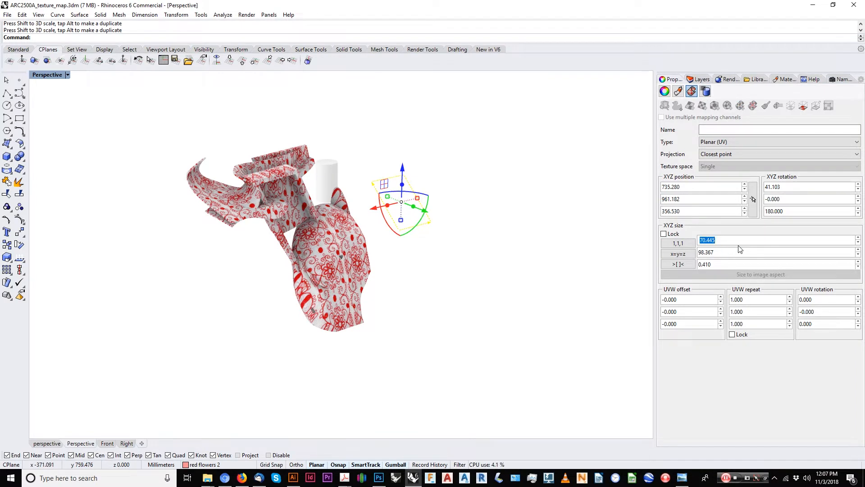
Step: Set the mapping widget's X and Y size to 25
type("5")
key("Tab")
type("25")
key("Tab")
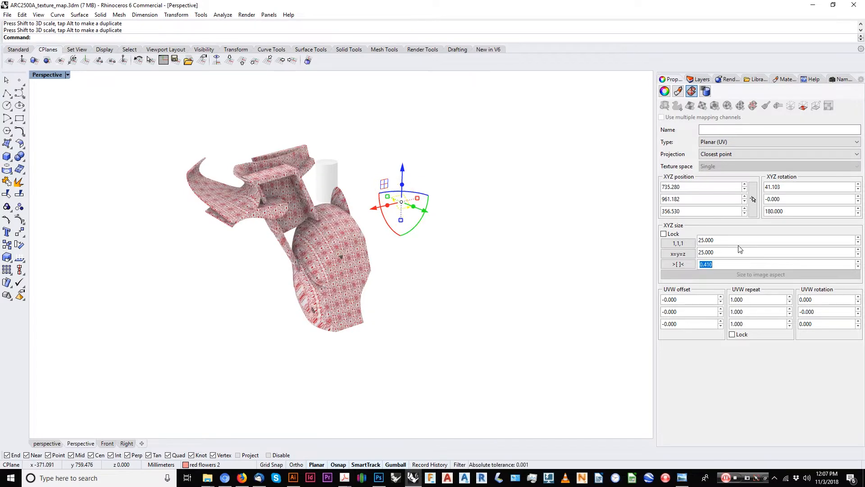
Step: Set the mapping widget's X and Y size to 35 and deselect the model
type("35")
key("Tab")
type("35")
key("Tab")
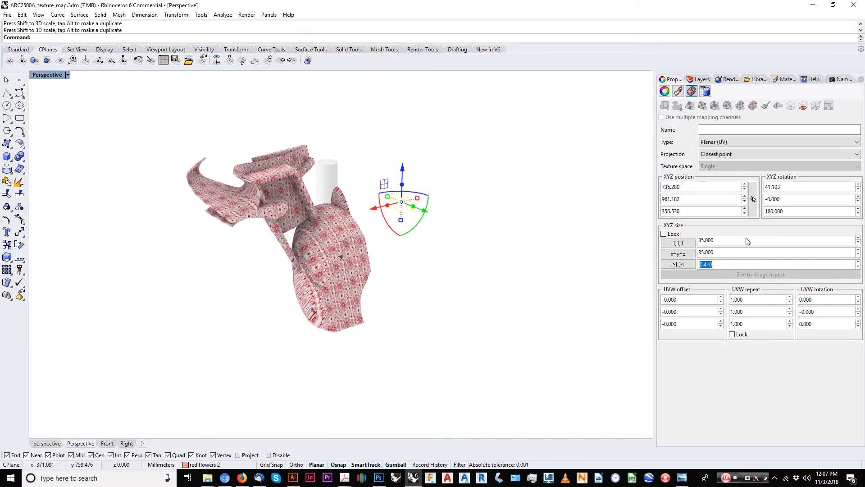
right_click_drag(454, 268, 293, 266)
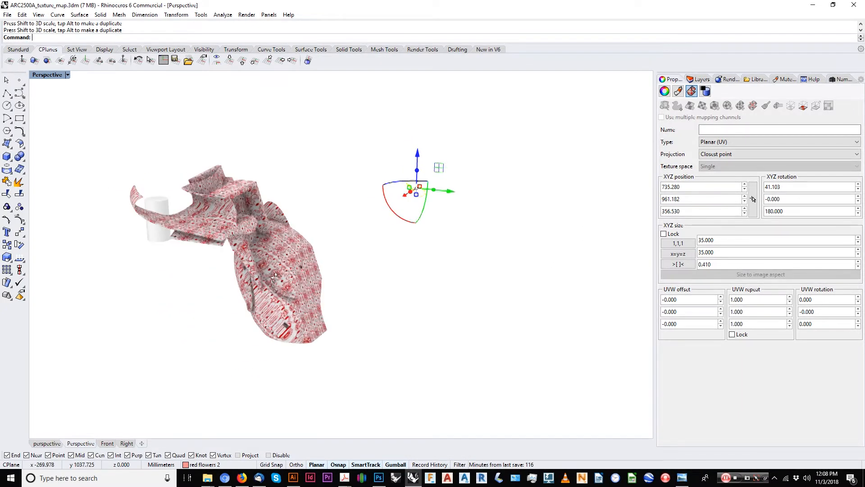
left_click(439, 277)
right_click_drag(417, 258, 455, 252)
Step: View the model through the projection named view, and return the viewport to Perspective in the multi-viewport layout
left_click(841, 79)
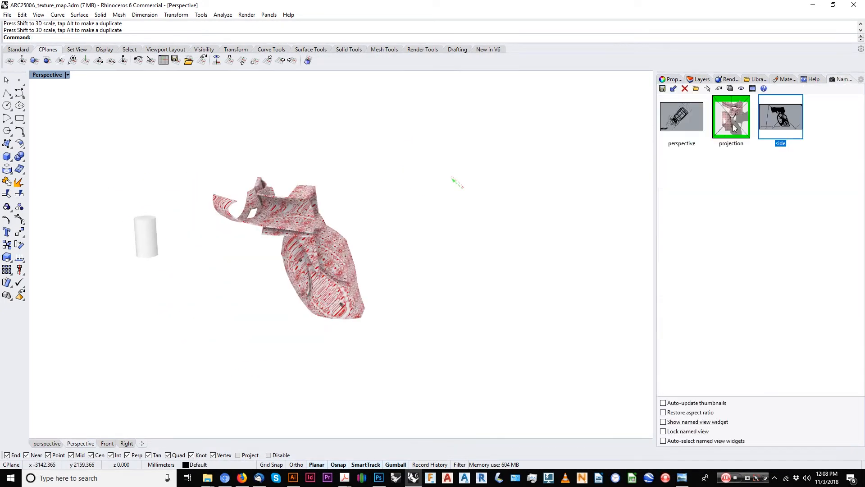
double_click(733, 128)
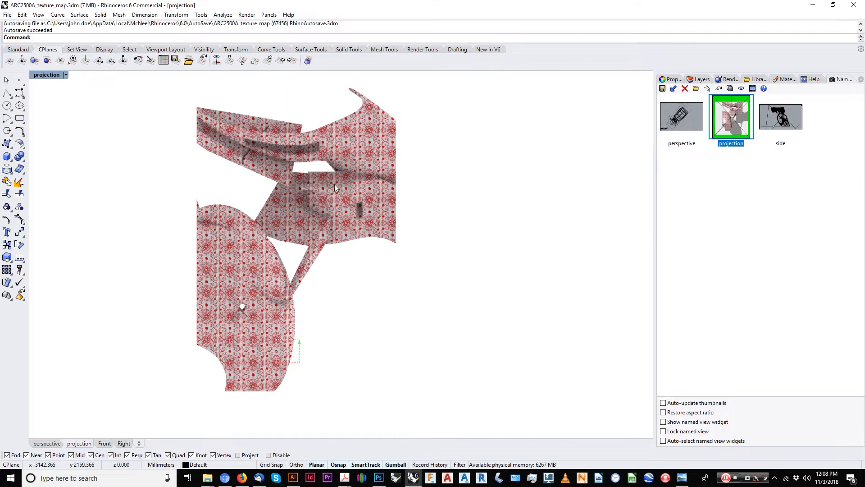
middle_click(158, 146)
left_click(161, 146)
right_click_drag(161, 146, 46, 97)
double_click(51, 75)
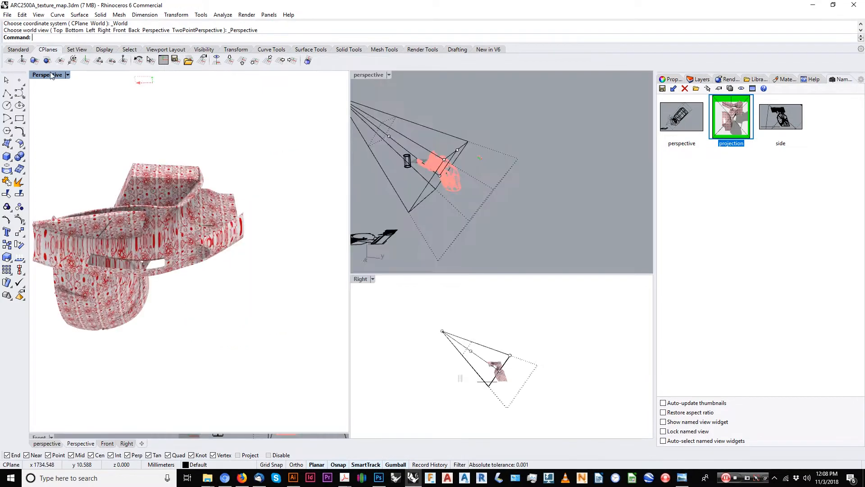
Step: Restore the projection named view in the large viewport beside the perspective and Right viewports
right_click_drag(255, 160, 269, 177, "shift")
scroll(232, 175, "down", 4)
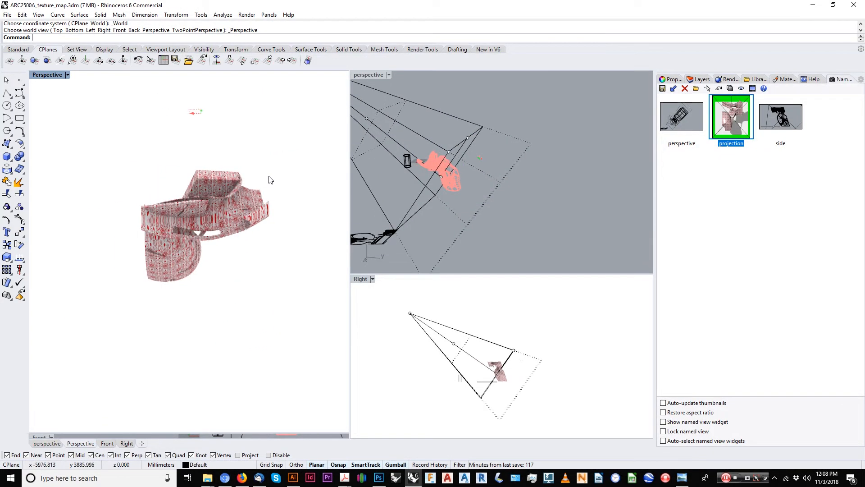
double_click(734, 120)
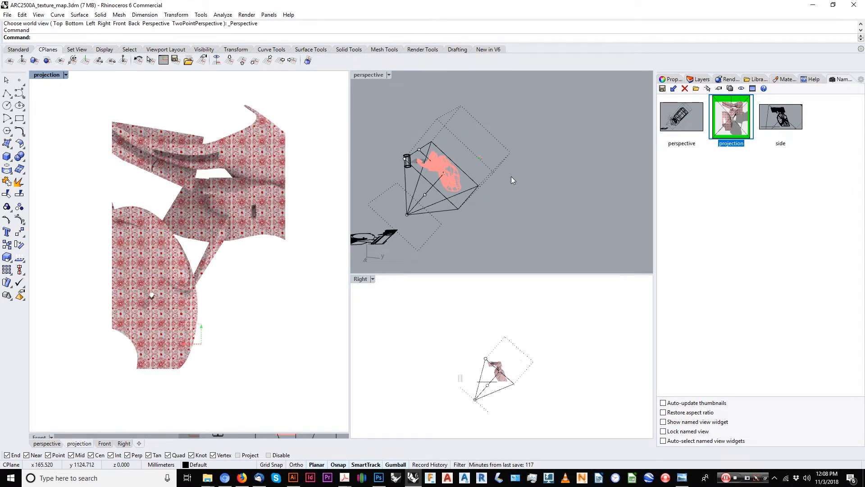
left_click(396, 199)
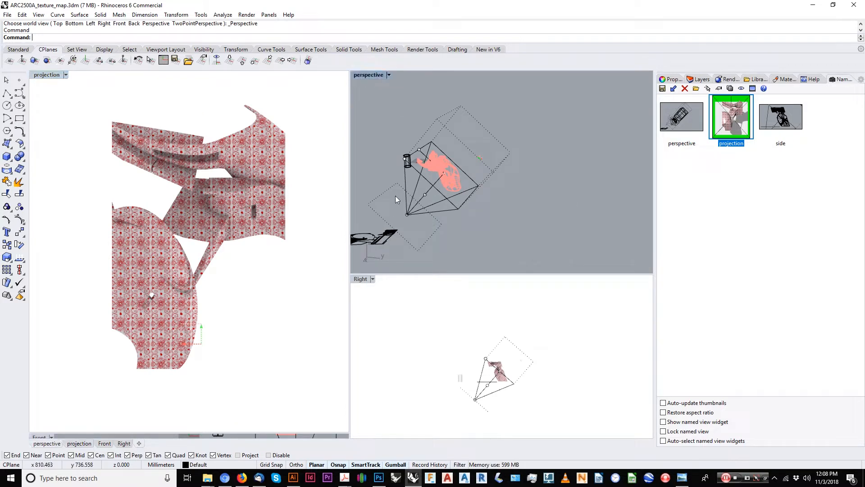
left_click(185, 204)
left_click(512, 224)
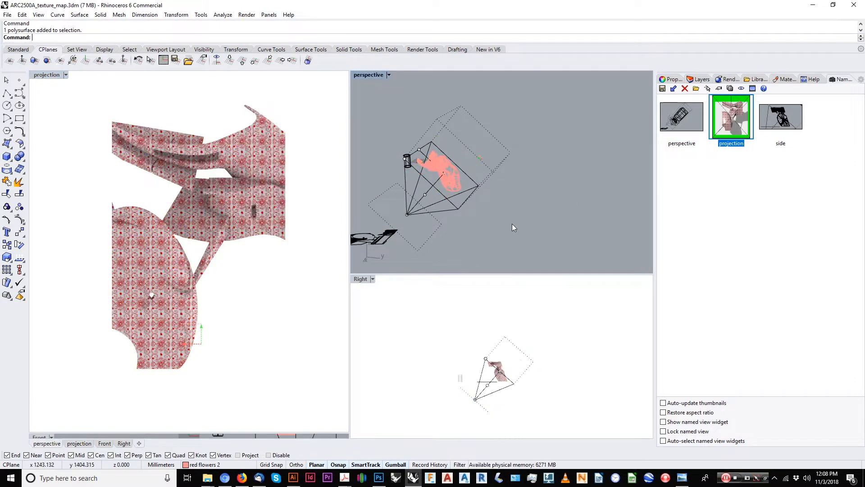
Step: Show the hidden tilted reference plane behind the model
right_click_drag(512, 224, 540, 176)
scroll(452, 157, "up", 3)
scroll(453, 158, "up", 3)
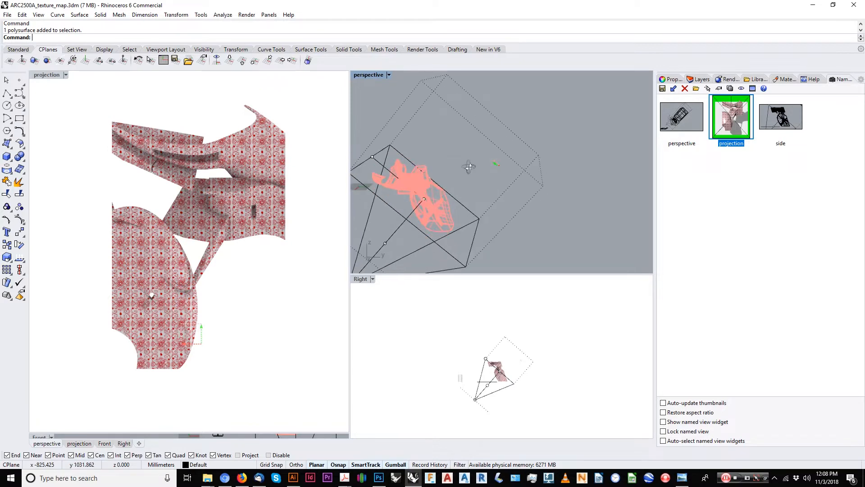
key("ctrl+alt+h")
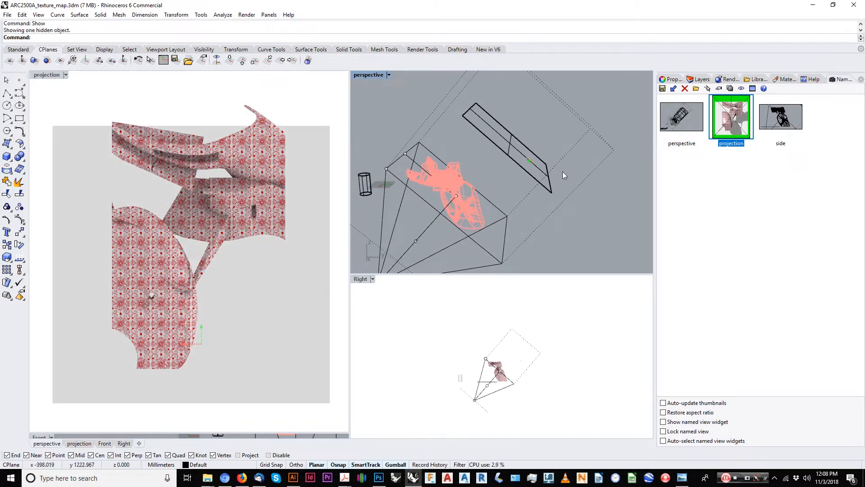
right_click_drag(562, 171, 524, 144)
right_click_drag(522, 174, 530, 168)
Step: Examine the red flower pattern up close and as a whole across the model's surfaces in the projection view
left_click(196, 207)
scroll(196, 207, "up", 5)
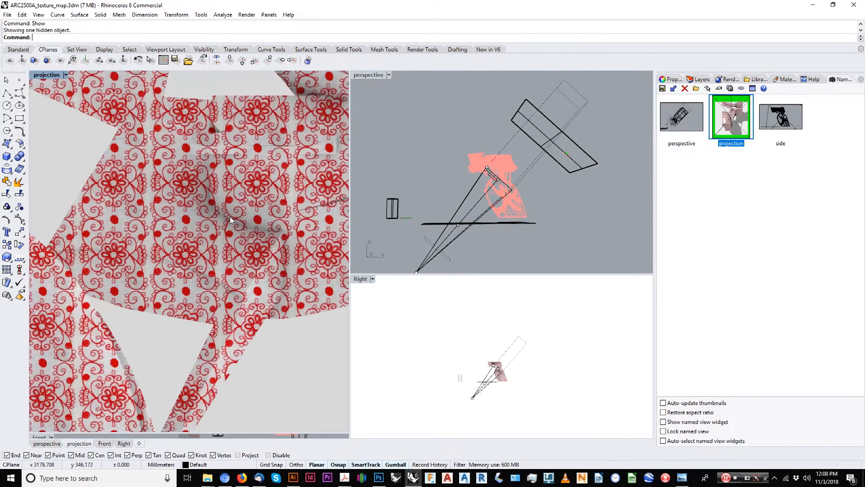
scroll(226, 224, "down", 5)
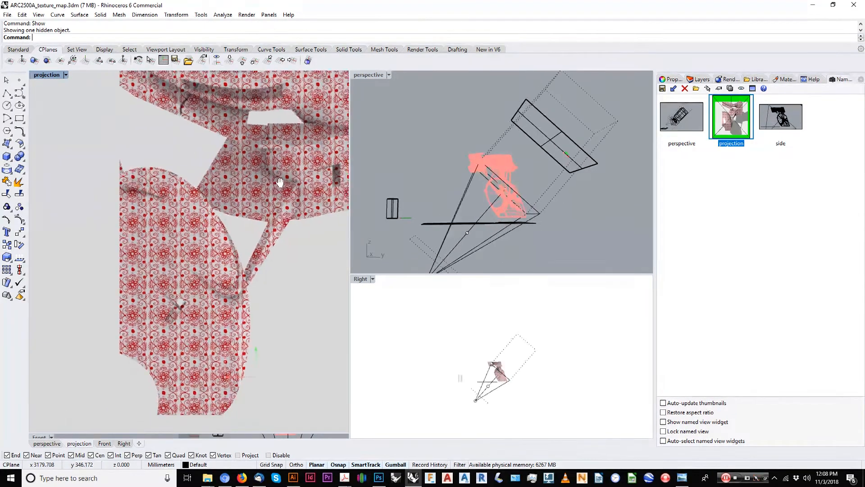
scroll(220, 260, "up", 5)
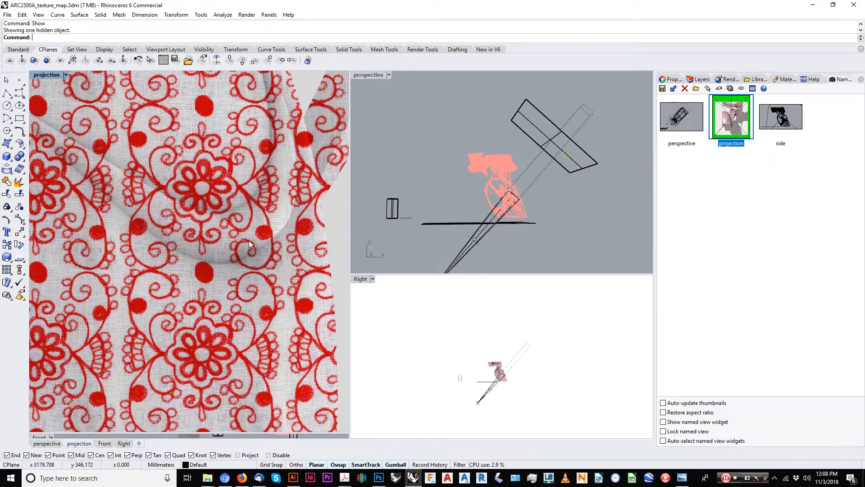
scroll(225, 242, "down", 3)
scroll(178, 222, "down", 6)
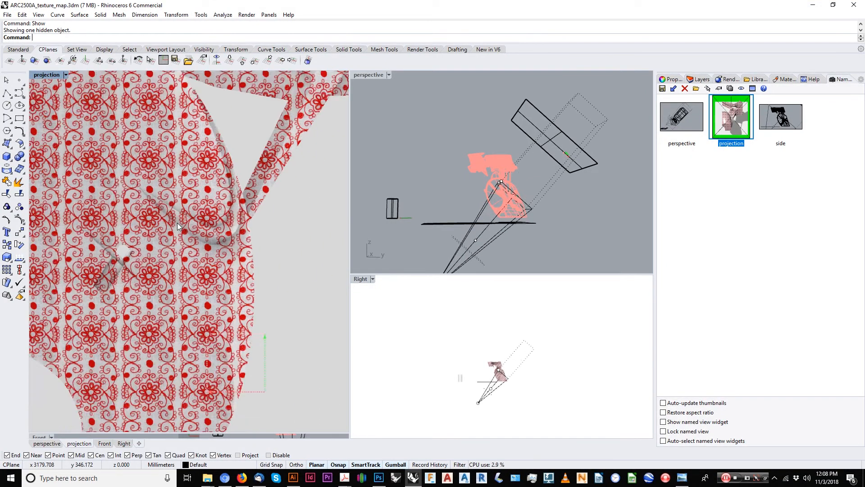
right_click_drag(178, 222, 199, 168)
scroll(229, 189, "down", 2)
scroll(205, 166, "down", 2)
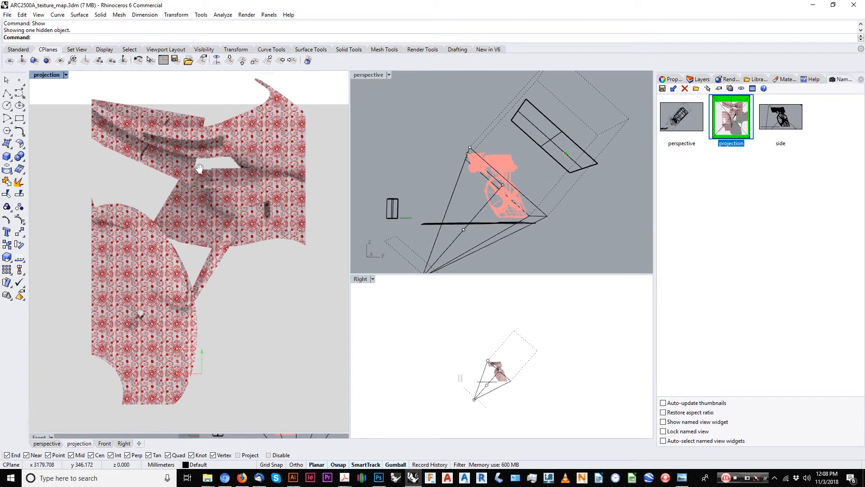
Step: Set the perspective viewport's display mode to Rendered and inspect the mapped pattern on the curved surfaces
left_click(427, 143)
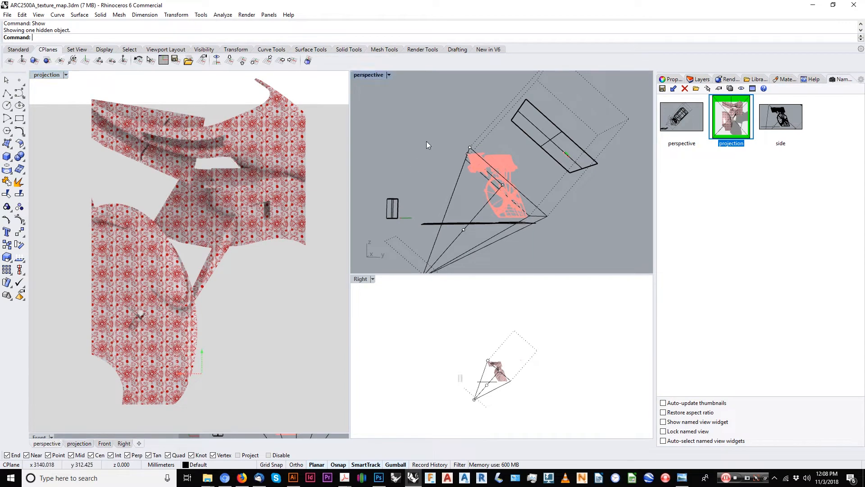
left_click(388, 75)
left_click(379, 112)
scroll(521, 184, "up", 6)
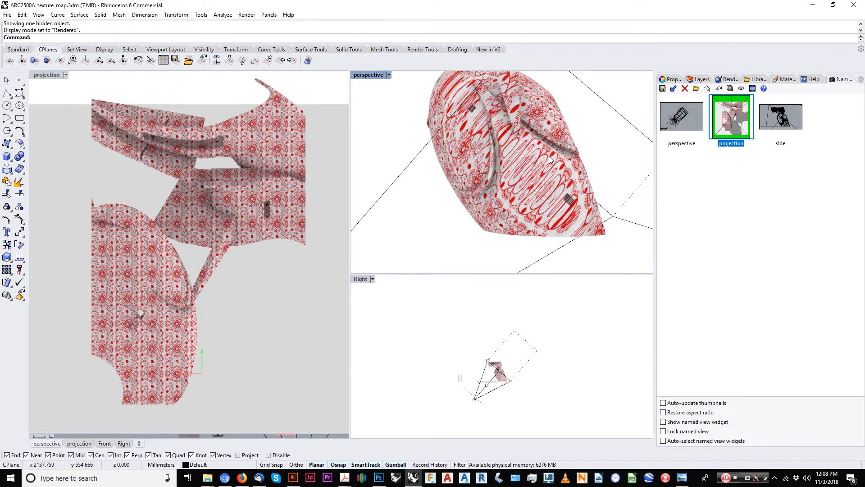
right_click_drag(544, 188, 427, 150)
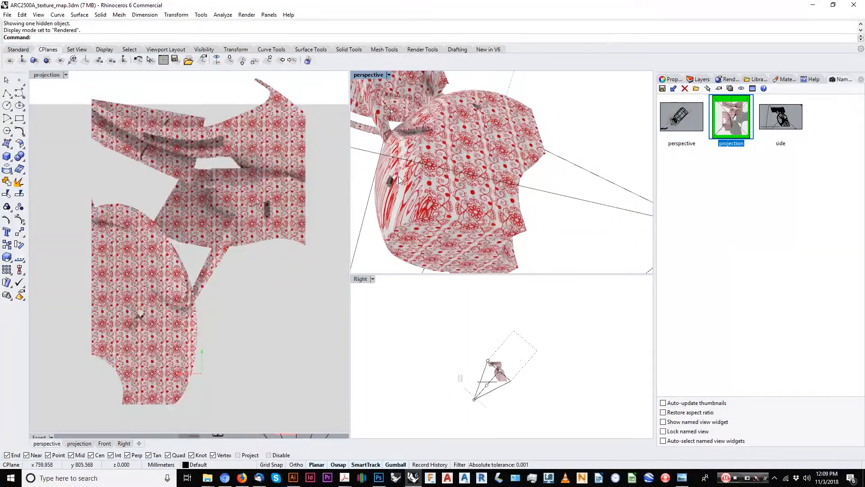
right_click_drag(399, 176, 540, 187)
Step: Bring the slides PDF in Adobe Acrobat over the model, examine slides 13 and 12, and return to Rhino
left_click_drag(864, 86, 422, 14)
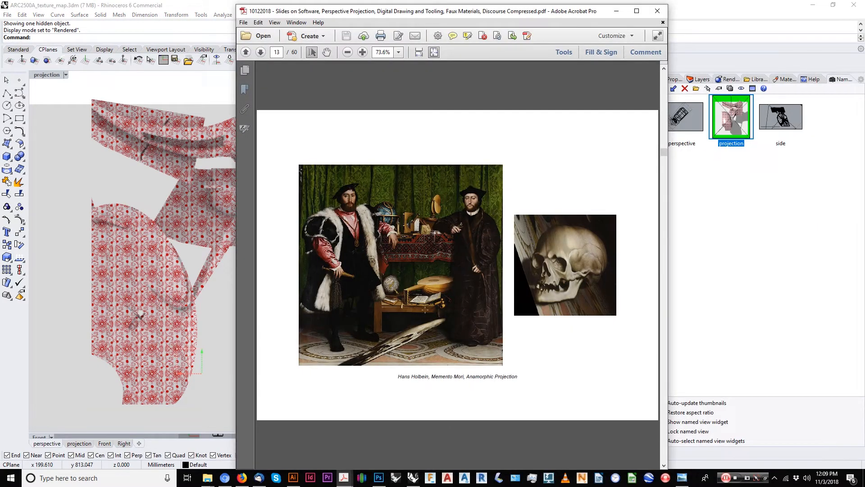
left_click(534, 260)
left_click(581, 183)
scroll(581, 185, "up", 1)
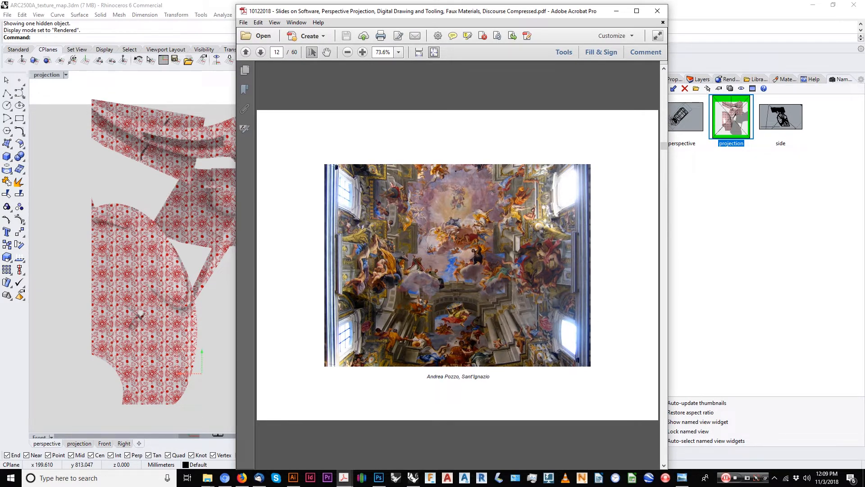
left_click_drag(553, 12, 864, 43)
Step: Examine the textured model from several angles together with the projection camera and the reference plane in the perspective viewport
right_click_drag(495, 204, 510, 147)
scroll(508, 193, "down", 6)
scroll(537, 180, "up", 7)
right_click_drag(536, 180, 502, 177)
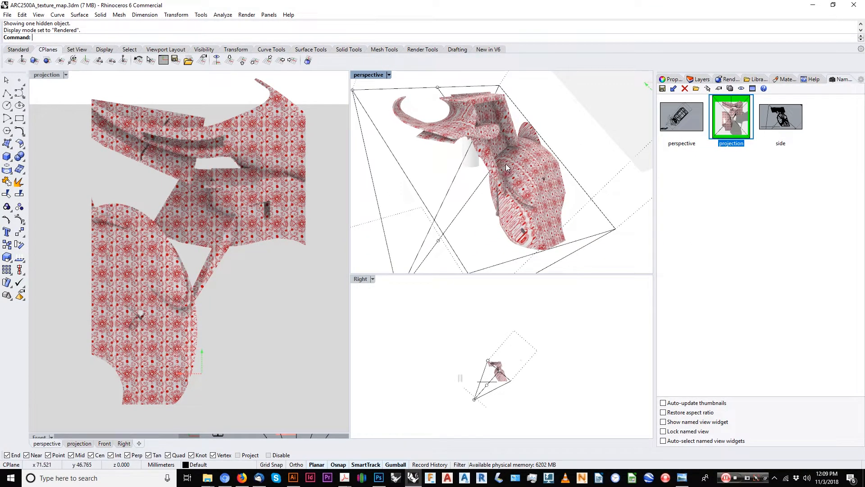
right_click_drag(504, 150, 550, 145)
right_click_drag(574, 184, 543, 199)
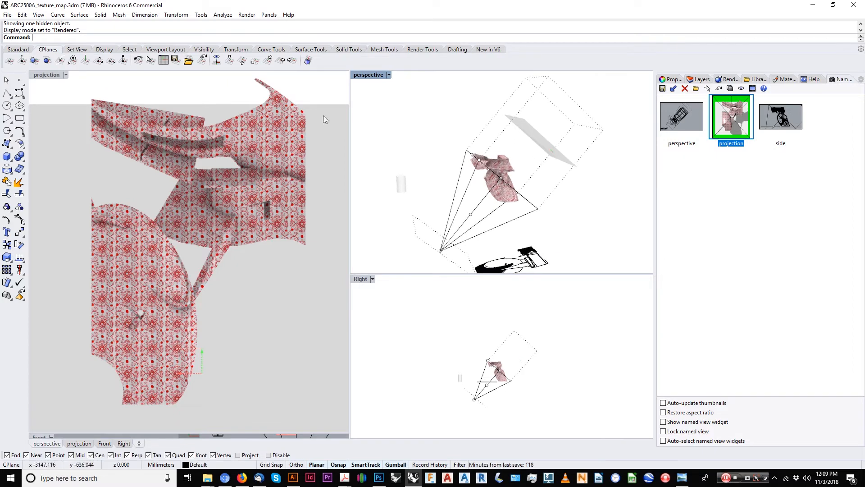
Step: Set the projection viewport to the NE isometric view and orbit it around the textured model
left_click(282, 105)
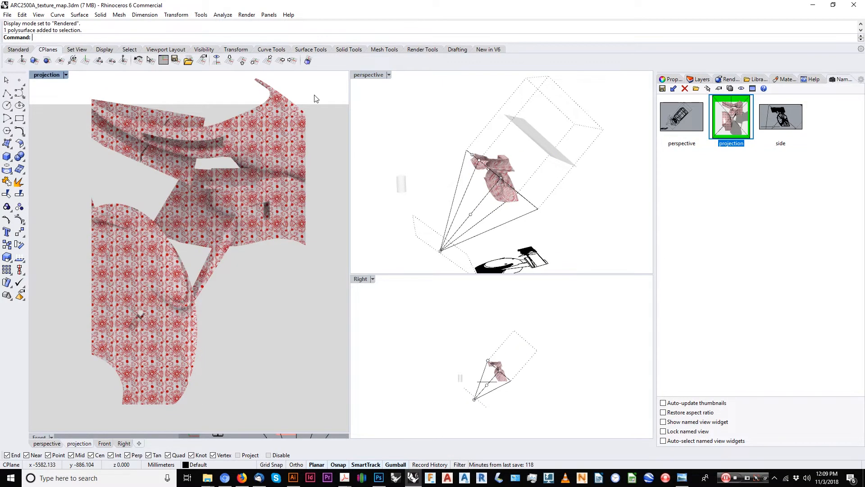
left_click(65, 75)
mouse_move(59, 256)
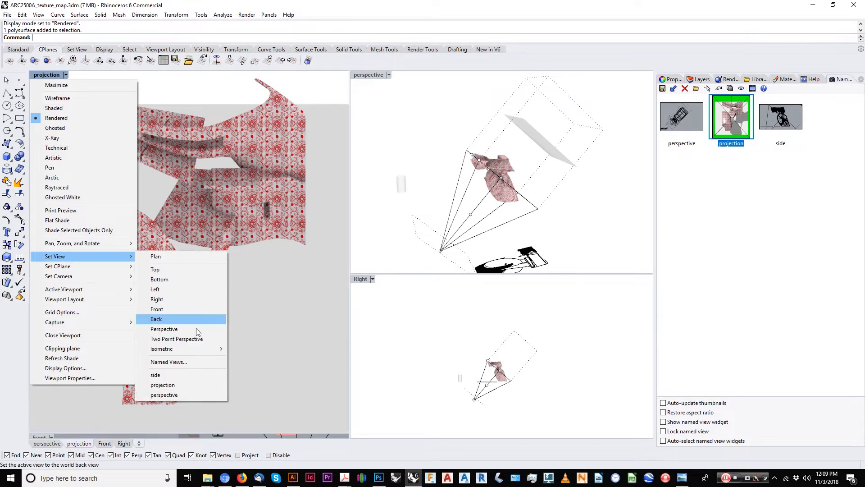
mouse_move(188, 353)
left_click(248, 350)
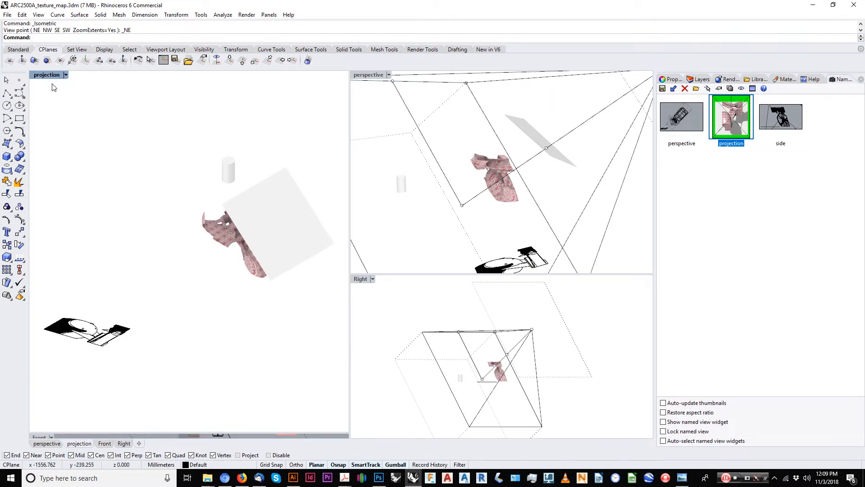
right_click_drag(213, 190, 176, 204)
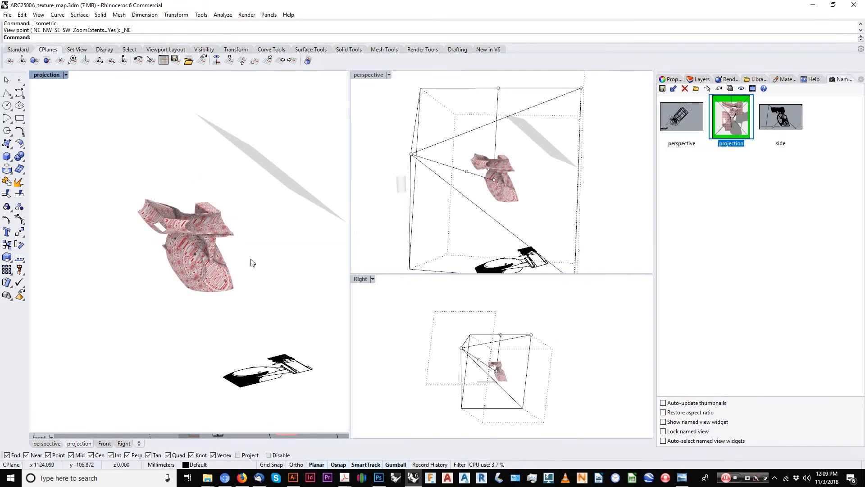
right_click_drag(251, 263, 225, 196)
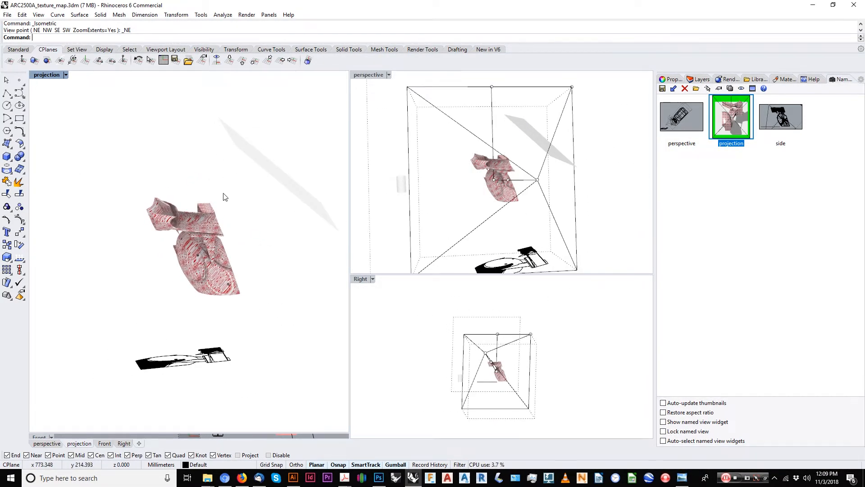
Step: Run the Camera command with the Toggle option to hide the projection viewport's camera object
key("BackSpace")
key("BackSpace")
key("BackSpace")
key("BackSpace")
key("BackSpace")
key("BackSpace")
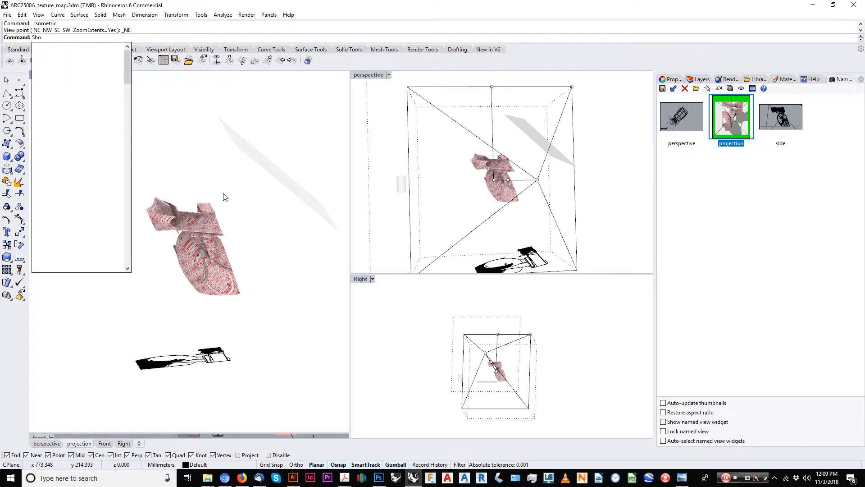
type("Cap")
key("Return")
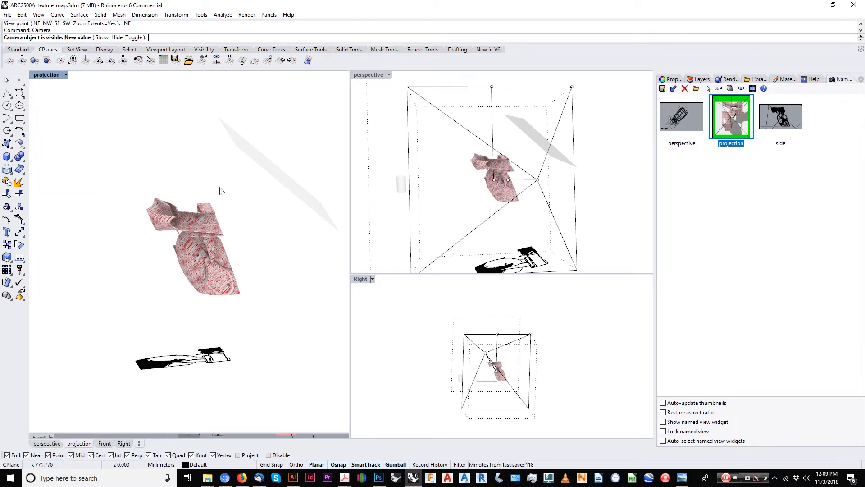
left_click(134, 37)
right_click_drag(338, 220, 279, 220)
right_click_drag(333, 198, 240, 187)
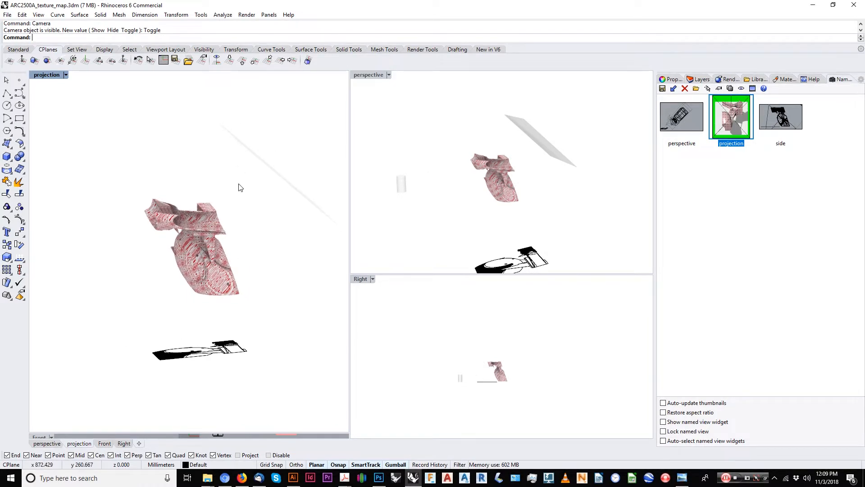
scroll(205, 225, "up", 5)
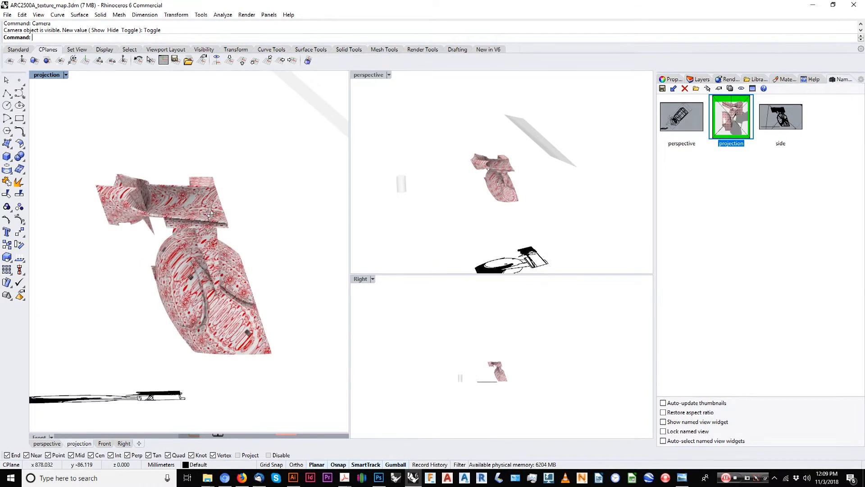
right_click_drag(198, 222, 258, 192)
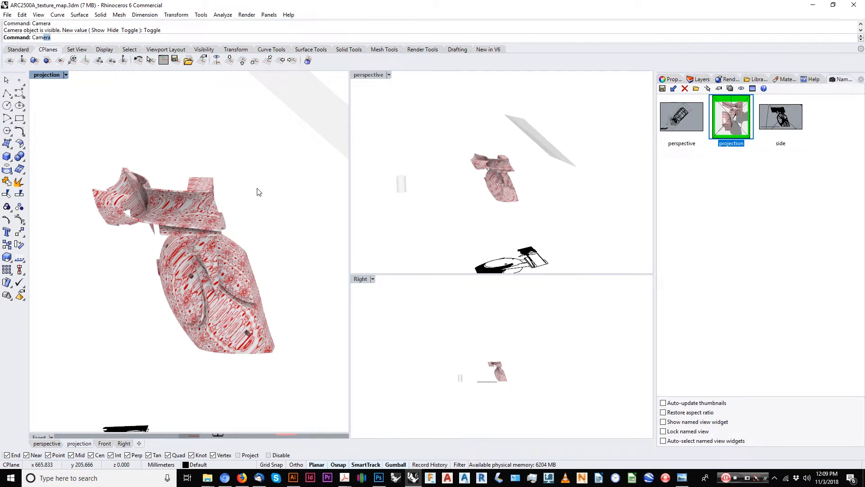
Step: Show the projection viewport's camera object with the Camera command's Show option
key("Return")
left_click(103, 37)
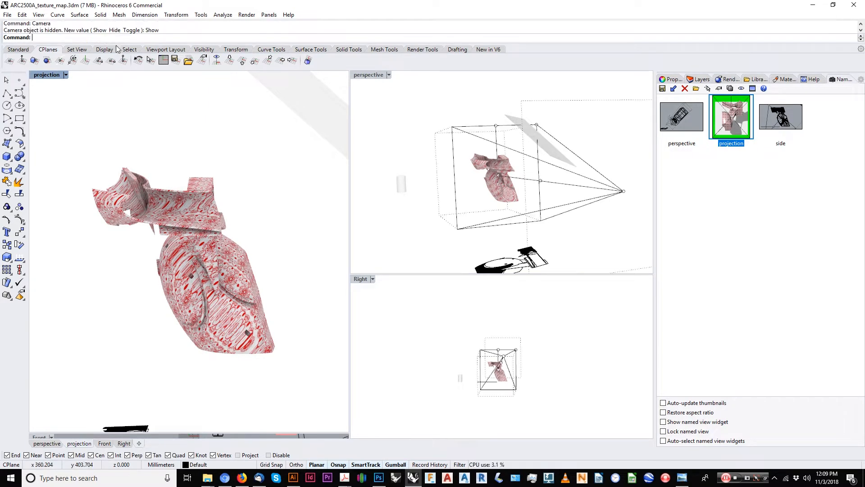
right_click_drag(509, 226, 523, 212)
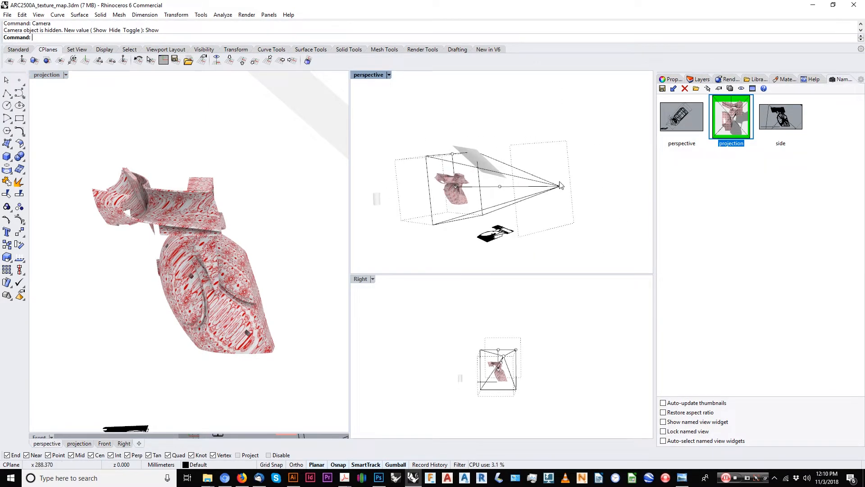
Step: Move the projection camera's location point in the perspective viewport, and restore the named view "projection" in both the perspective and projection viewports
left_click(561, 184)
left_click_drag(562, 165, 516, 145)
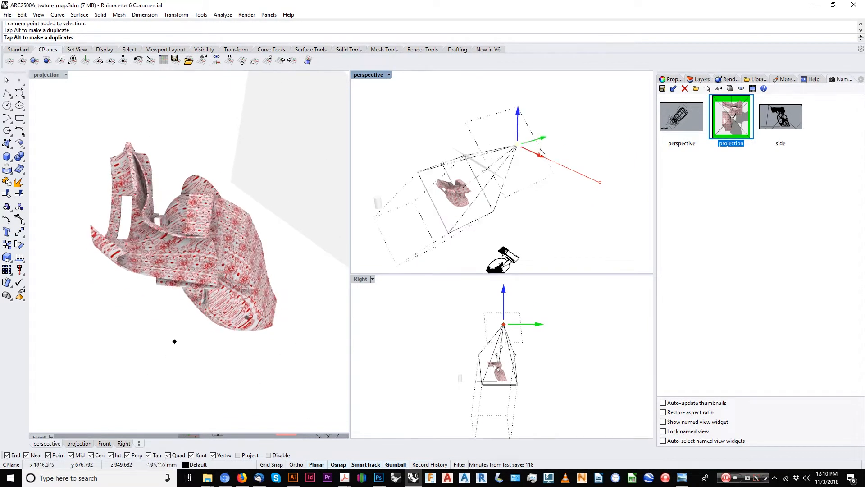
double_click(729, 121)
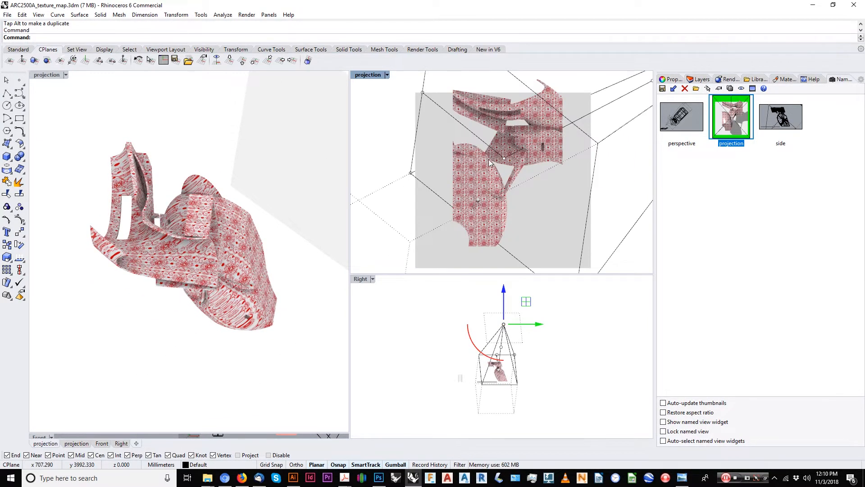
left_click(215, 158)
double_click(715, 122)
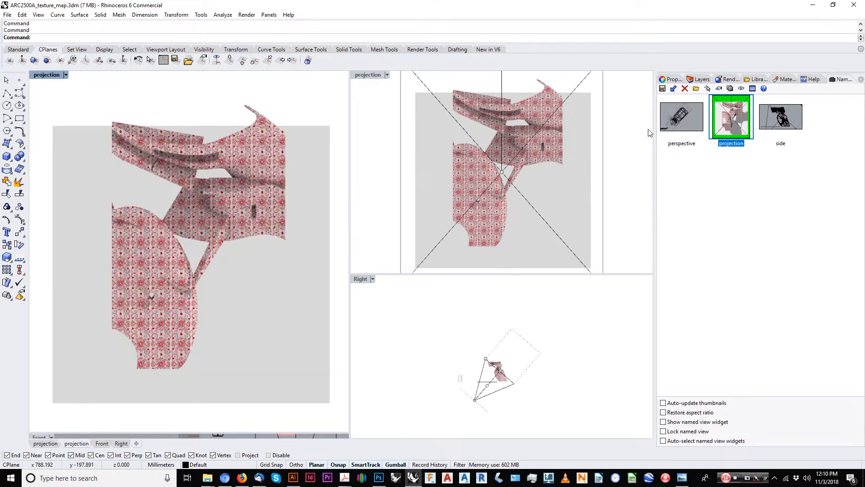
Step: Set the upper working viewport back to the world Perspective view and examine the projection camera, reference plane and aligned texture
left_click(574, 171)
key("ctrl+F4")
scroll(532, 168, "down", 8)
right_click_drag(533, 169, 455, 184)
scroll(539, 182, "up", 4)
right_click_drag(561, 181, 536, 185)
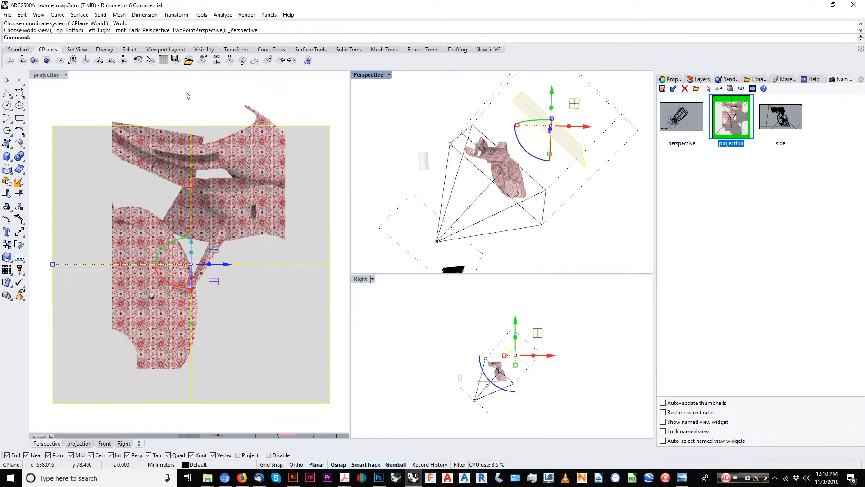
left_click(187, 92)
scroll(243, 219, "up", 6)
scroll(215, 186, "down", 5)
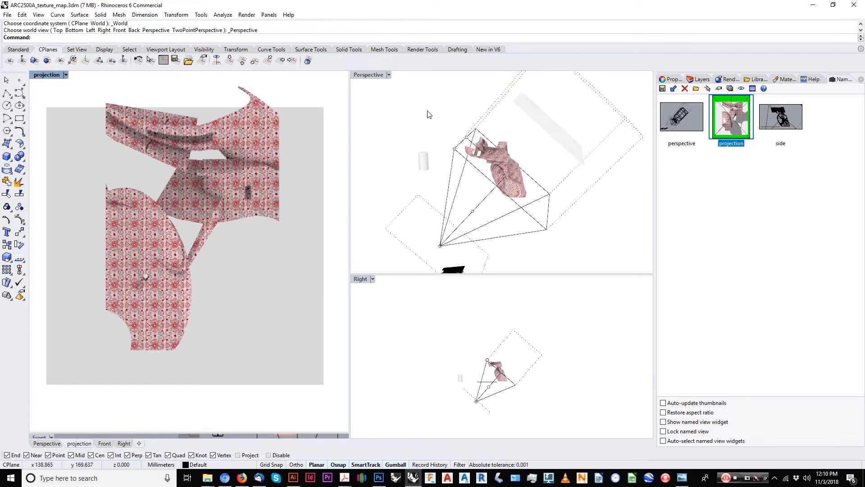
Step: Maximize the Right viewport and hide the camera object with the Camera command's Toggle option
left_click(407, 296)
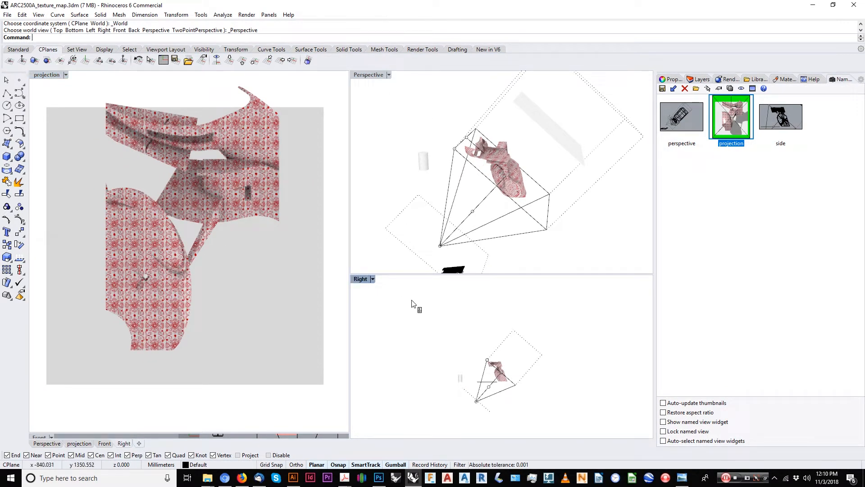
double_click(361, 279)
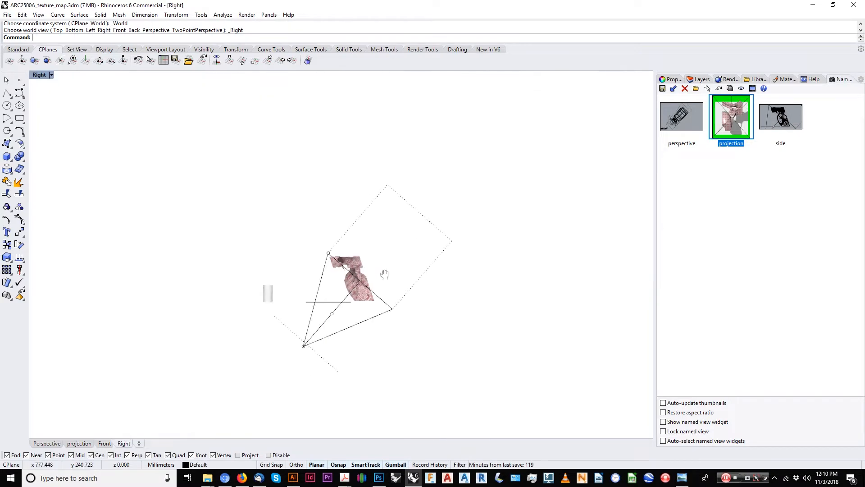
scroll(385, 274, "up", 5)
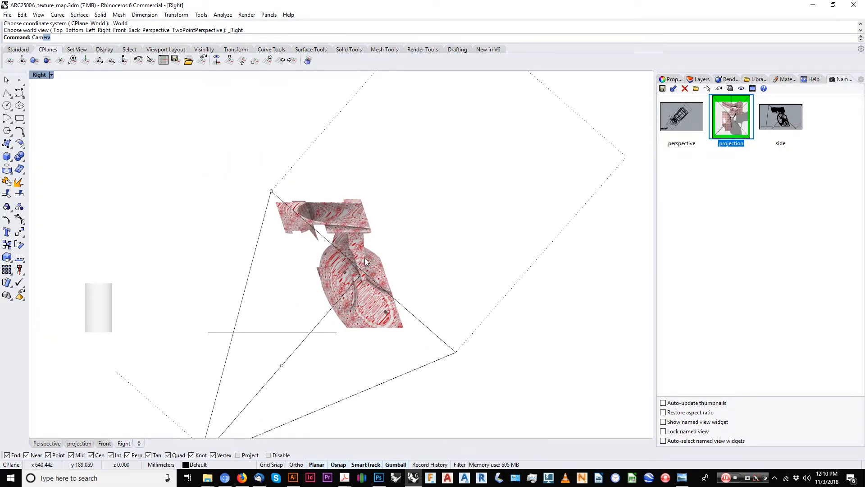
key("F6")
scroll(363, 298, "up", 5)
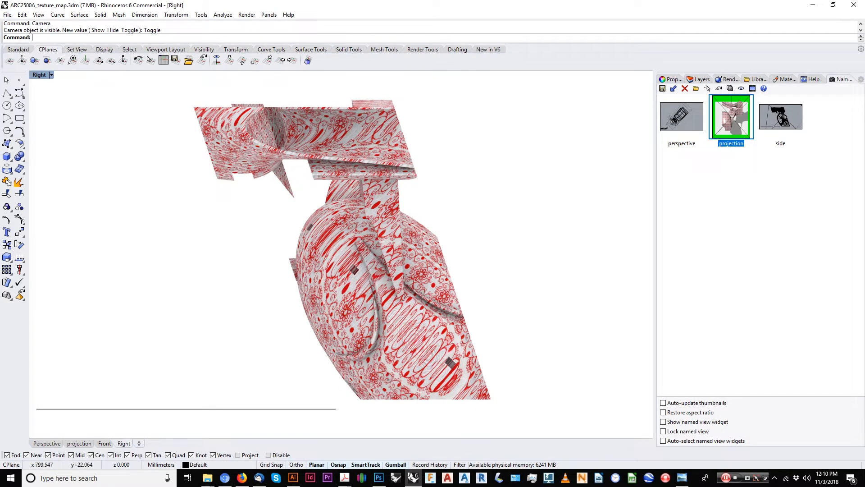
Step: Switch to Windows Photo Viewer, examine the texture areas in texture_mapping_workshop.jpg, and return to Rhino
left_click(682, 478)
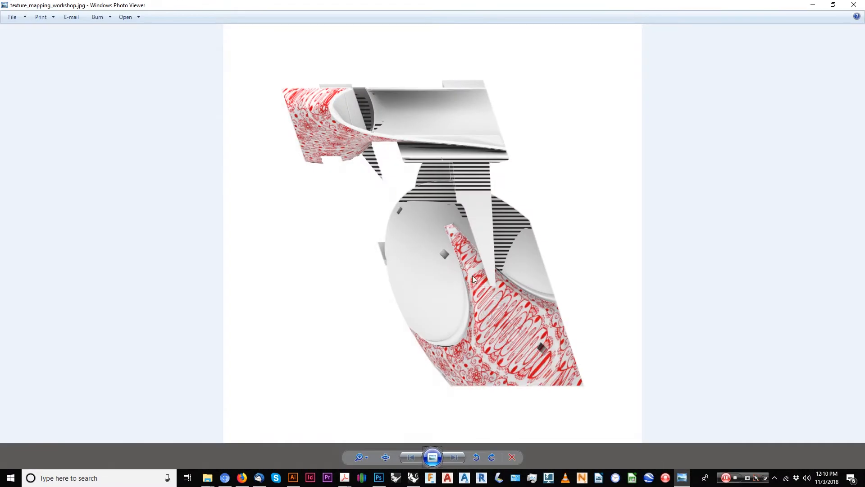
scroll(330, 123, "up", 2)
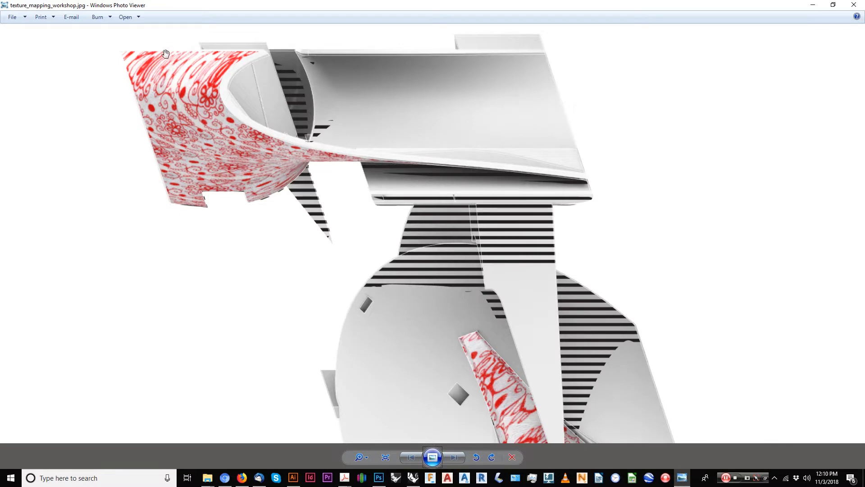
scroll(344, 236, "down", 3)
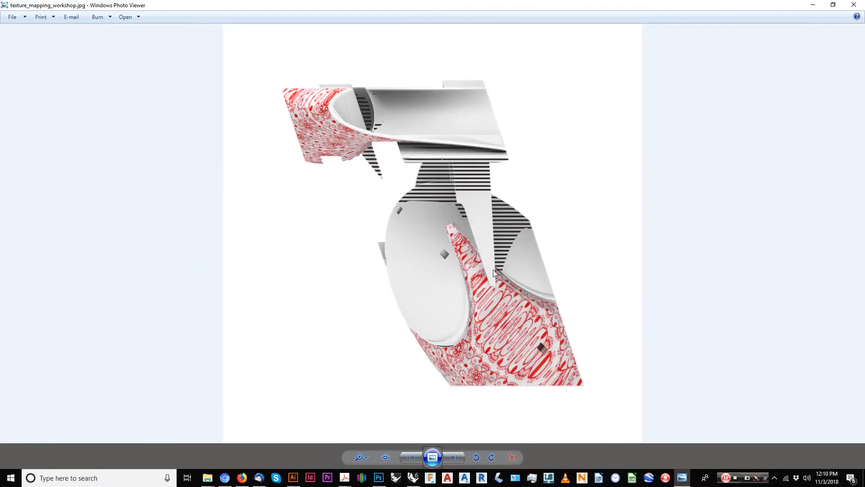
left_click(812, 5)
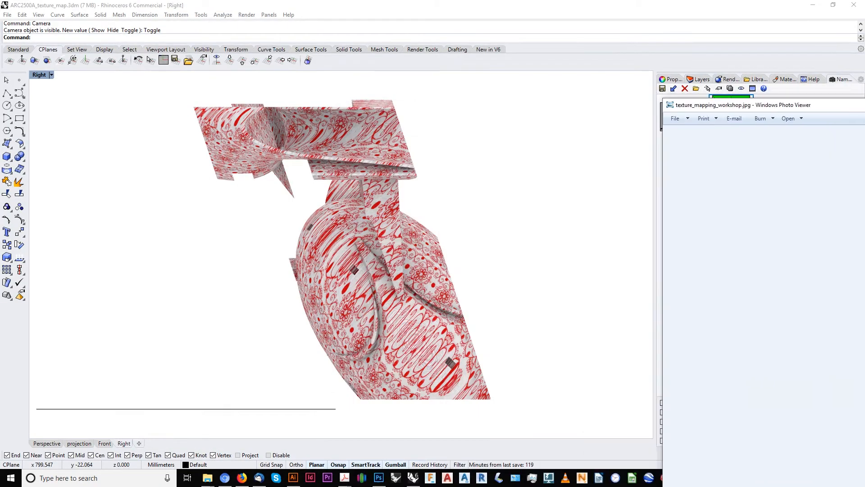
Step: Inspect the textured model in the Right view and change the viewport to Top to show the 2D line drawing
scroll(502, 265, "down", 2)
right_click_drag(495, 264, 473, 260)
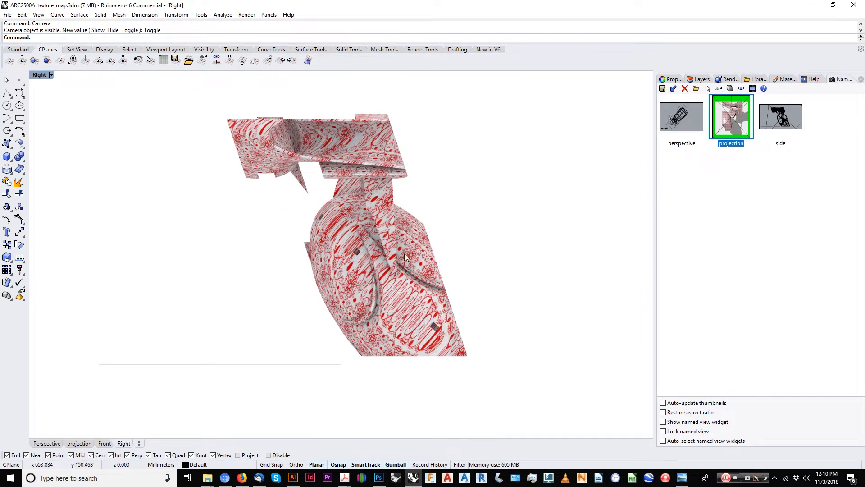
right_click_drag(404, 257, 390, 265)
left_click(391, 264)
left_click(483, 258)
middle_click(482, 257)
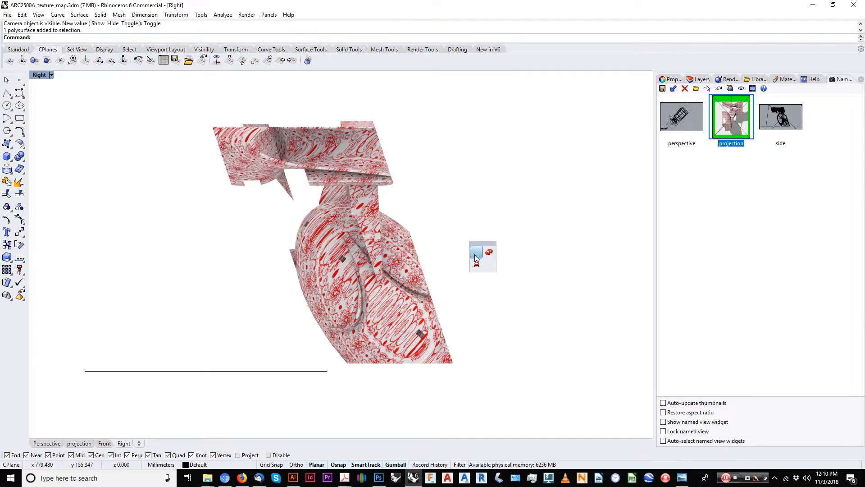
left_click(476, 256)
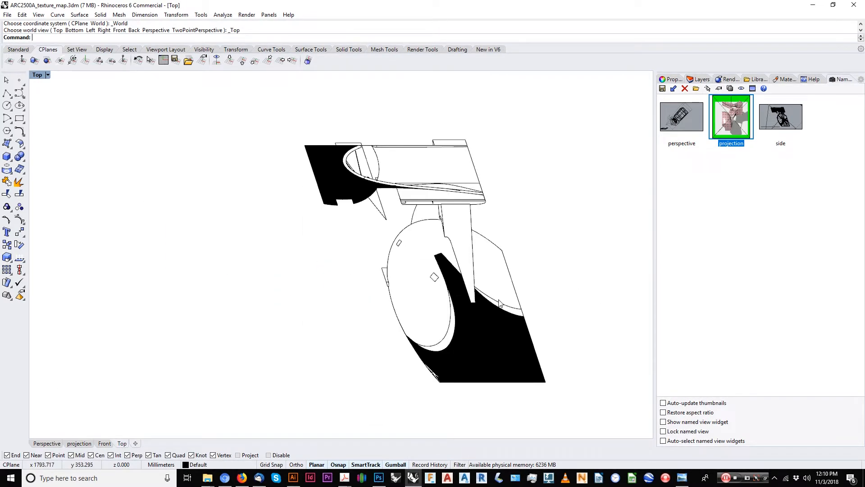
Step: Try moving the two solid black hatches away from the line drawing and undo the moves
left_click(334, 175)
left_click(466, 341, "shift")
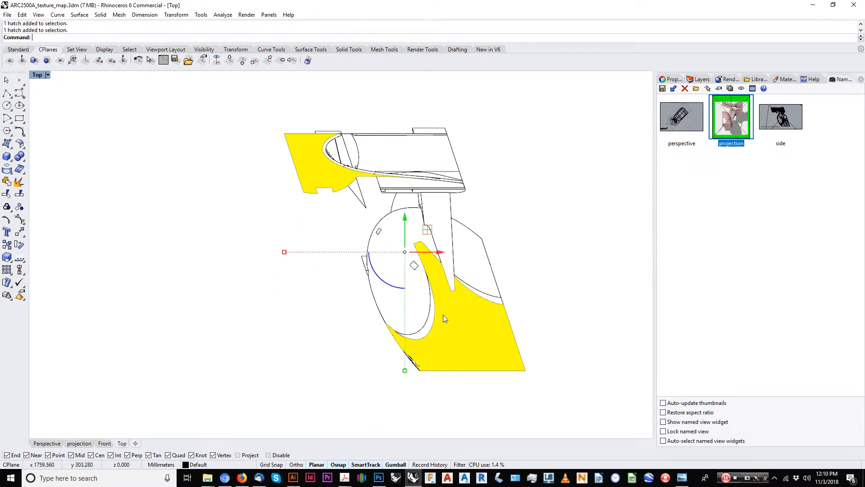
left_click_drag(439, 252, 277, 258)
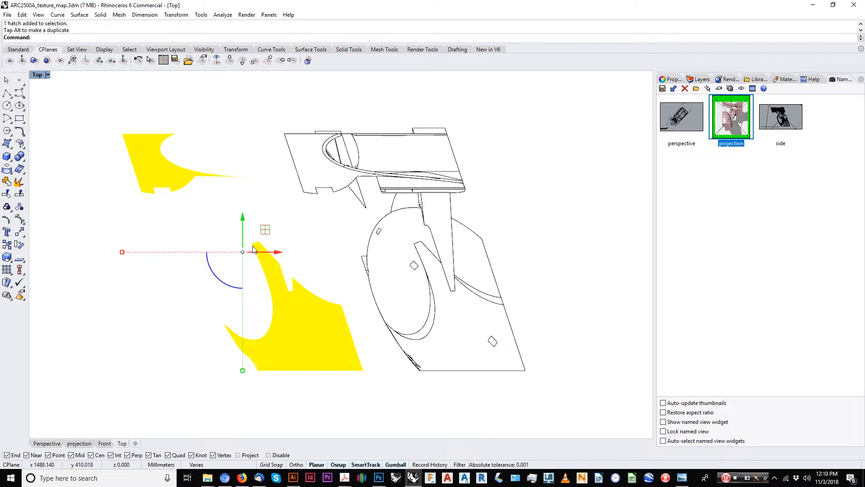
mouse_move(276, 251)
left_mouse_down()
mouse_move(441, 252)
mouse_move(422, 252)
left_mouse_up()
key("ctrl+z")
key("ctrl+z")
Step: Change the viewport to Perspective and examine how the textured model sits relative to the flat line drawing and reference plane
scroll(299, 225, "down", 2)
right_click_drag(299, 226, 396, 225)
left_click(256, 239)
middle_click(258, 243)
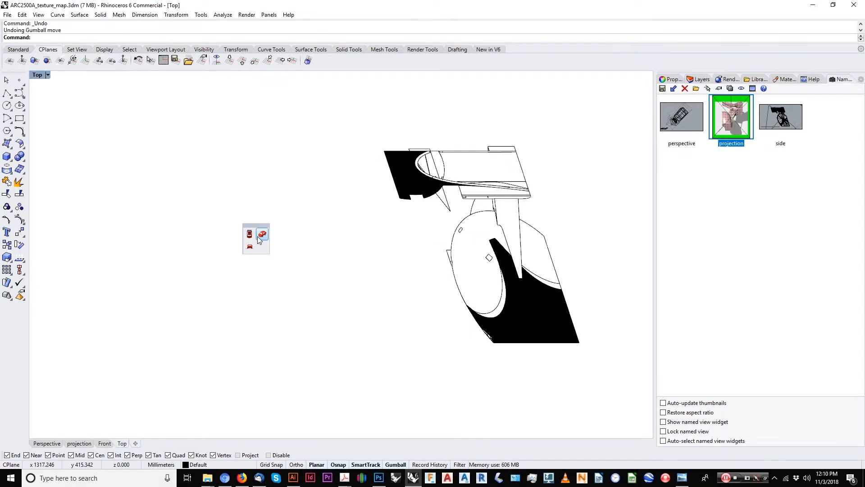
left_click(257, 238)
scroll(351, 262, "up", 10)
right_click_drag(421, 272, 325, 229)
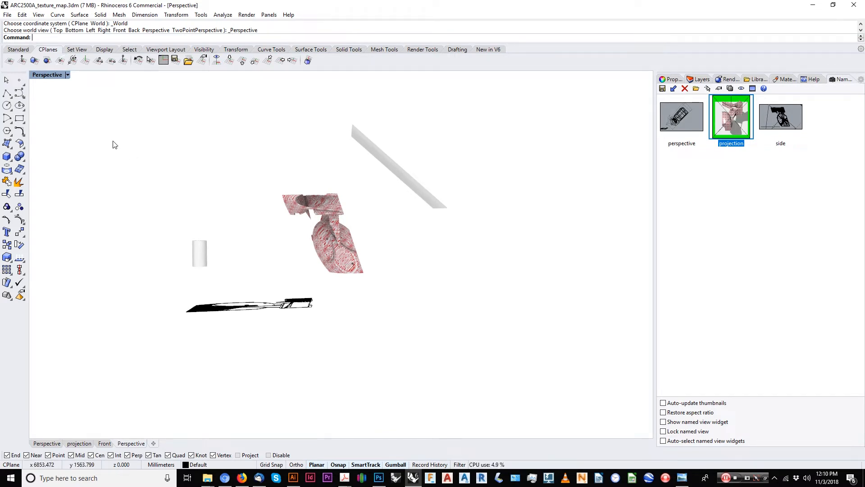
right_click_drag(314, 251, 336, 258)
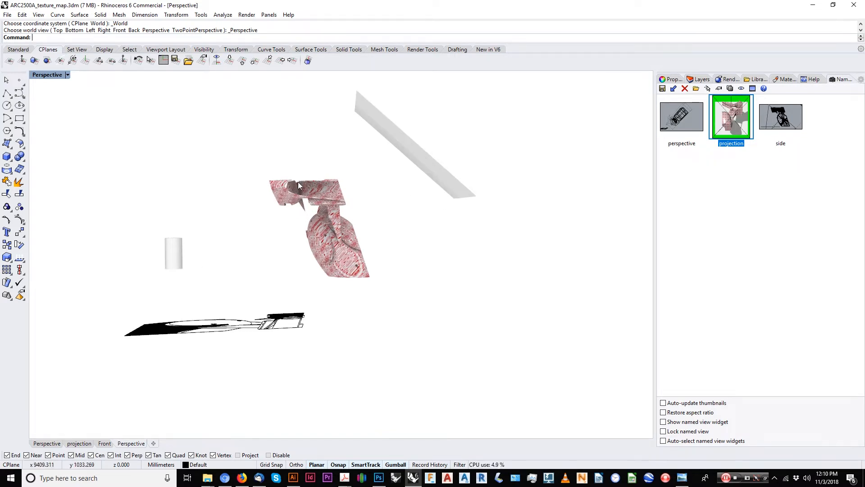
right_click_drag(299, 189, 262, 253)
scroll(513, 230, "up", 4)
right_click_drag(493, 225, 456, 219)
Step: Change the viewport to the Right view and frame the textured model
middle_click(295, 224)
left_click(302, 232)
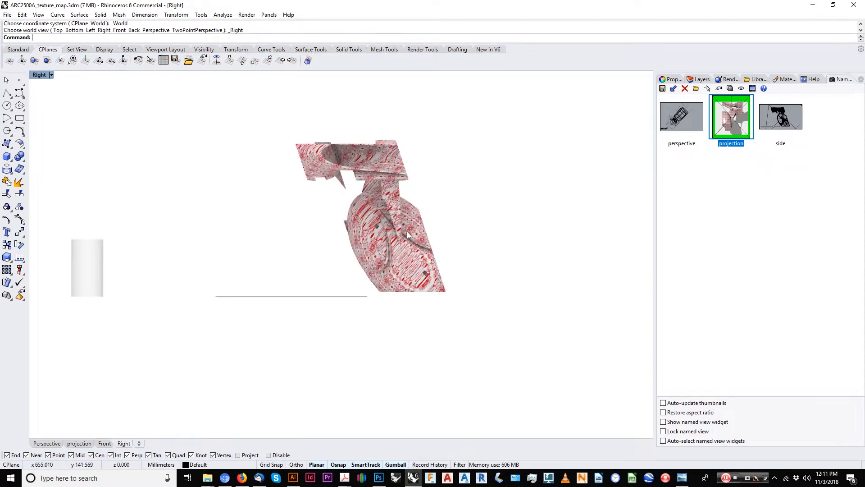
scroll(388, 229, "up", 4)
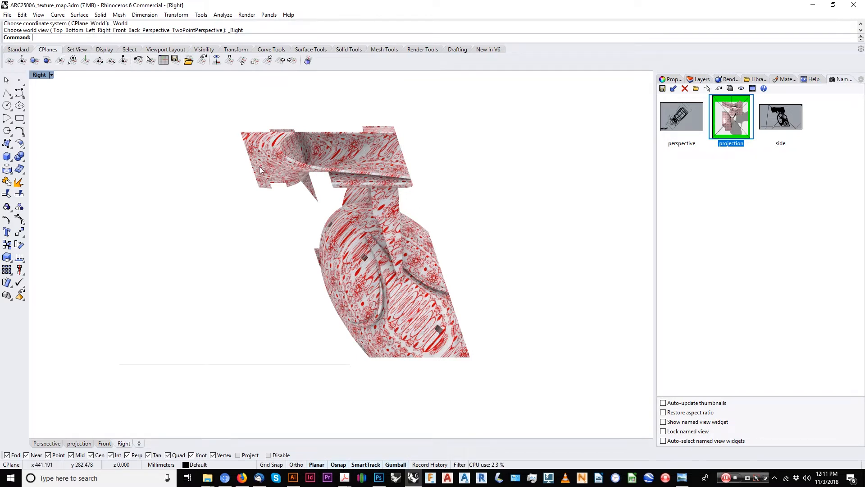
right_click_drag(228, 165, 225, 162)
Step: Set the render output to a custom size of 2048 x 2048 pixels
left_click(727, 80)
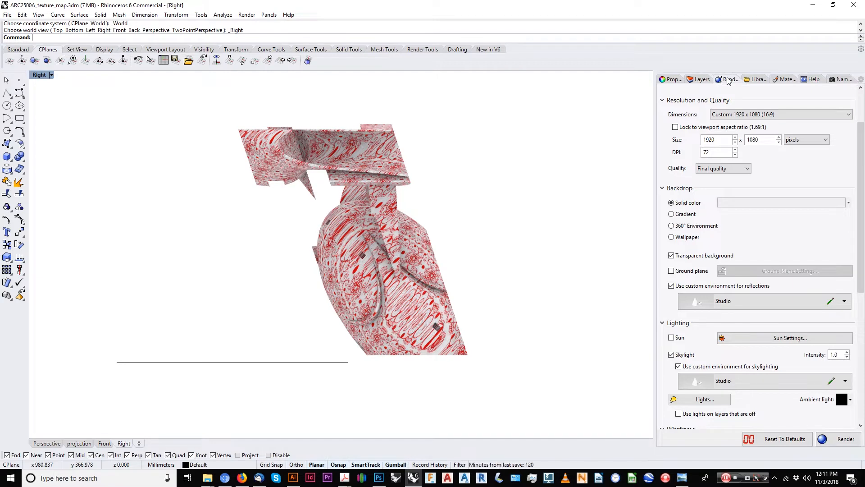
left_click(734, 114)
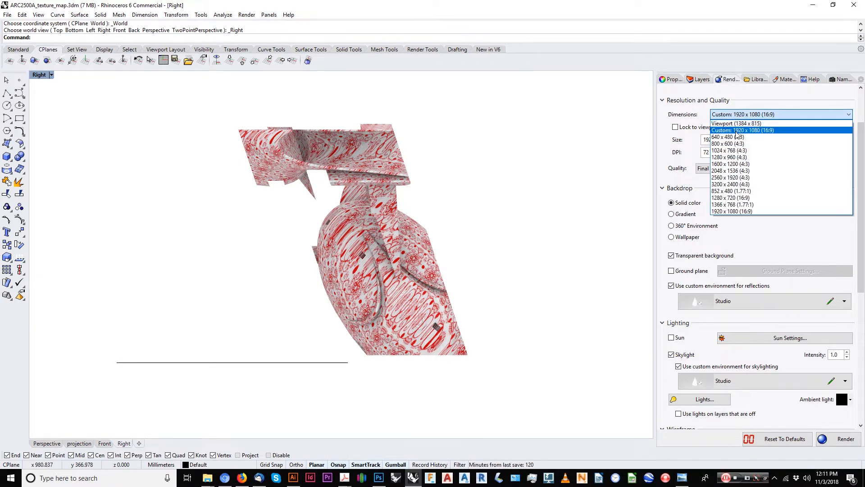
left_click(736, 131)
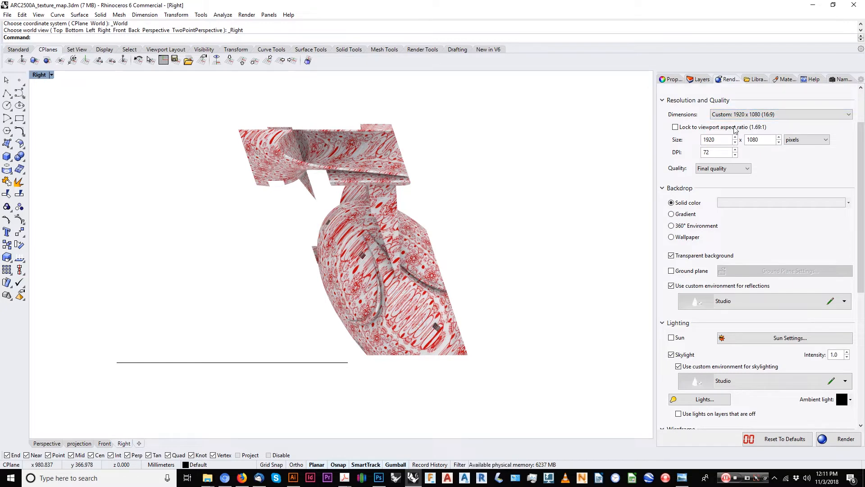
double_click(723, 138)
type("2048")
key("Return")
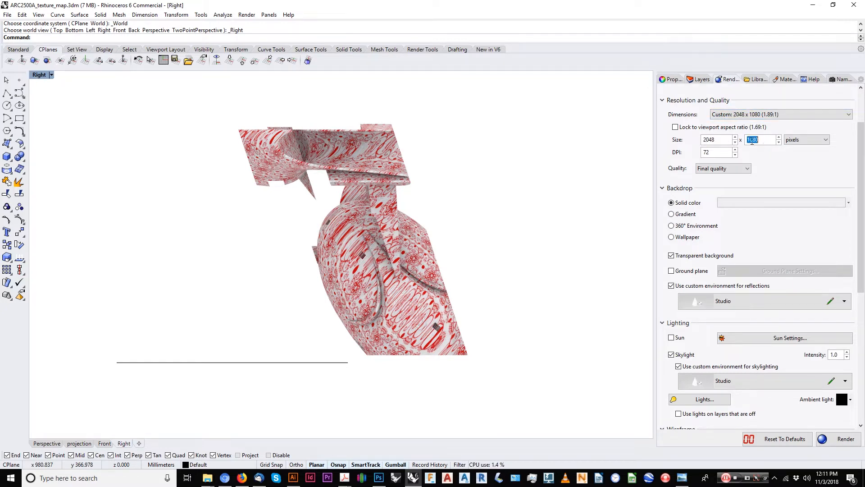
right_click_drag(424, 212, 399, 218)
scroll(399, 225, "up", 2)
double_click(764, 142)
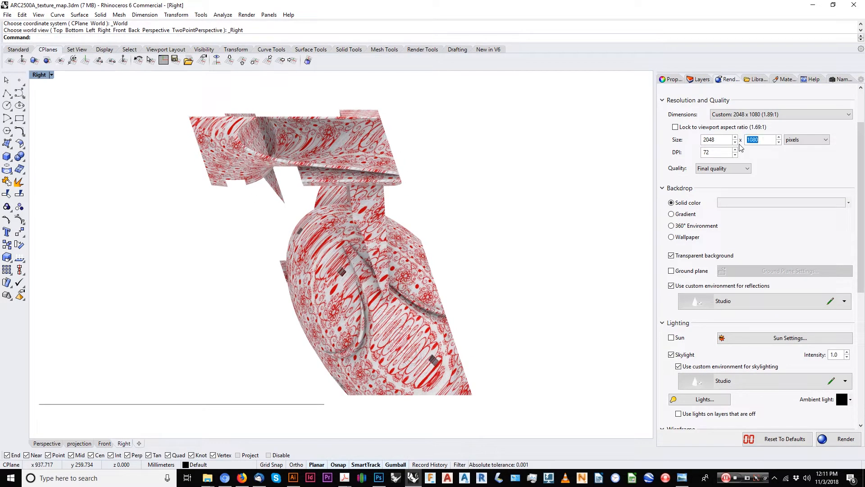
type("2048")
key("Return")
Step: Turn off the skylight in the render lighting settings
right_click_drag(435, 148, 428, 163)
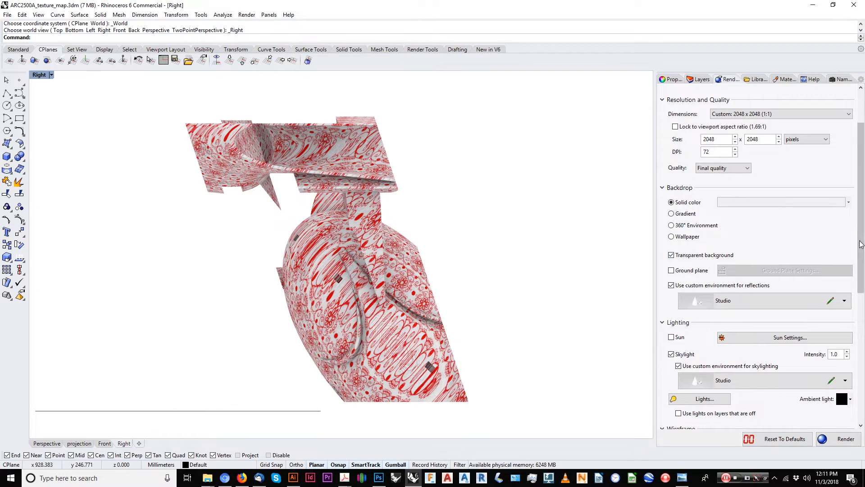
left_click_drag(860, 239, 853, 272)
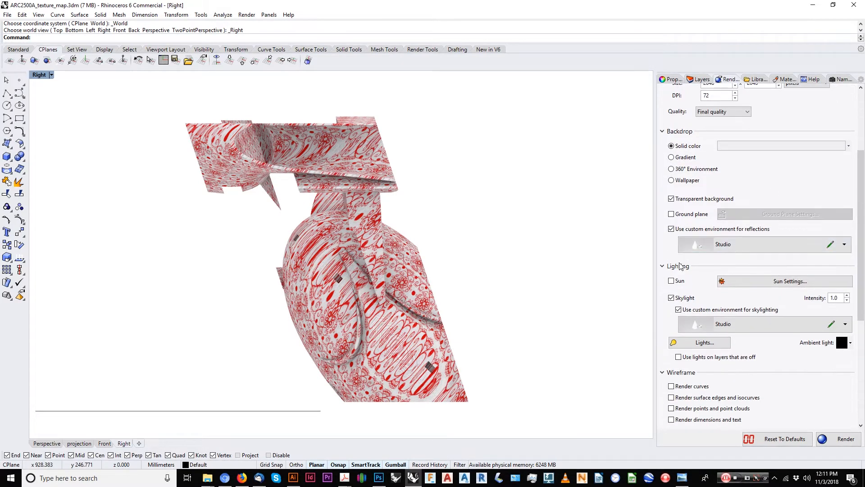
left_click(671, 297)
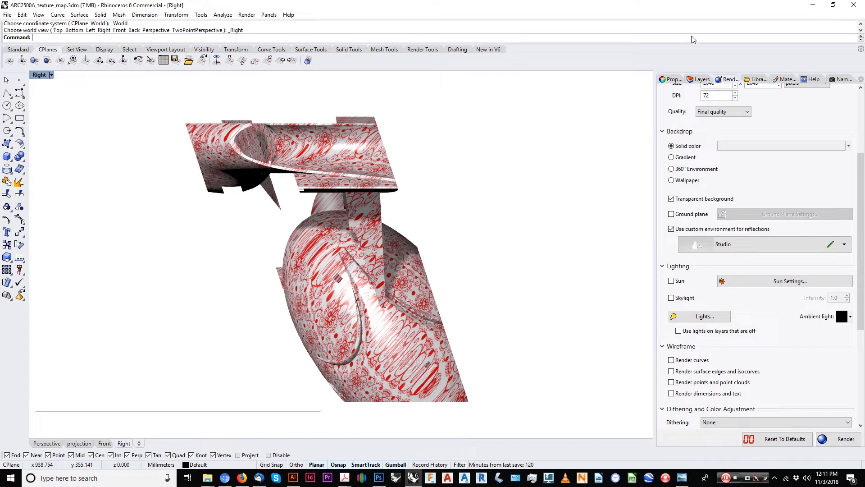
Step: Create a layer named NO MATERIAL and move the textured polysurface onto it
left_click(412, 210)
left_click(670, 80)
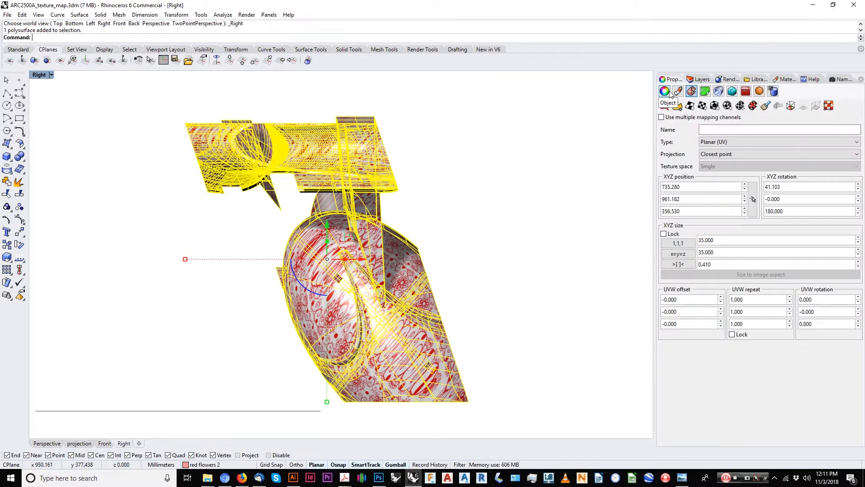
left_click(665, 91)
left_click(678, 91)
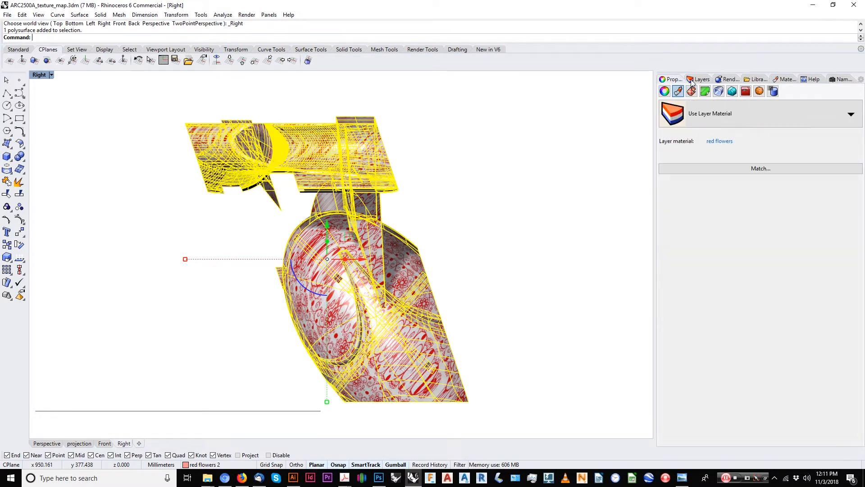
left_click(699, 80)
left_click(662, 89)
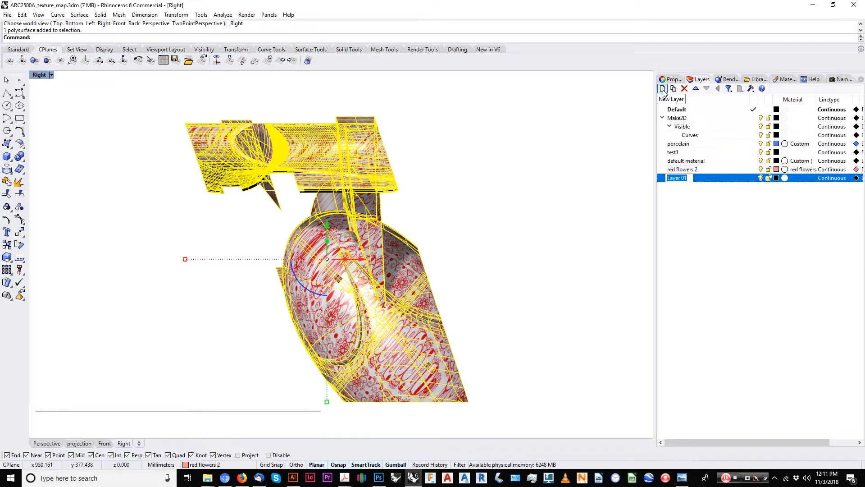
type("NO MATERIAL")
key("Return")
right_click(687, 178)
left_click(721, 337)
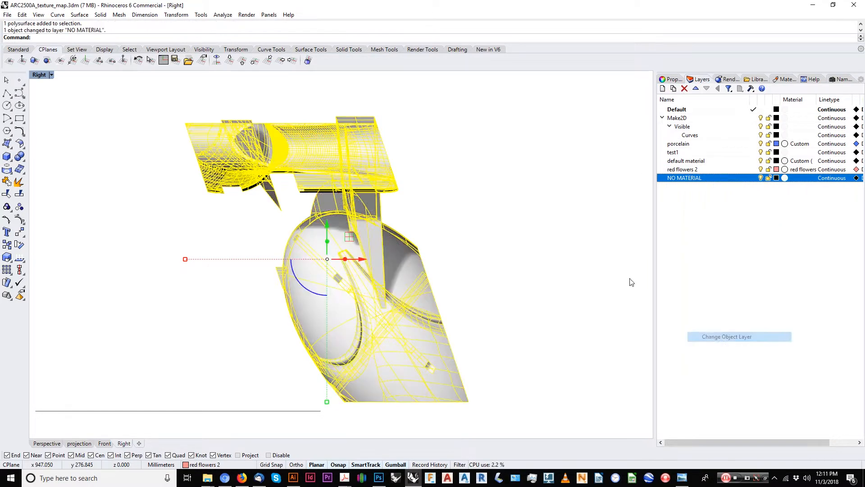
Step: Check the finished texture_mapping_workshop.jpg drawing against the render settings and the untextured model
left_click(729, 80)
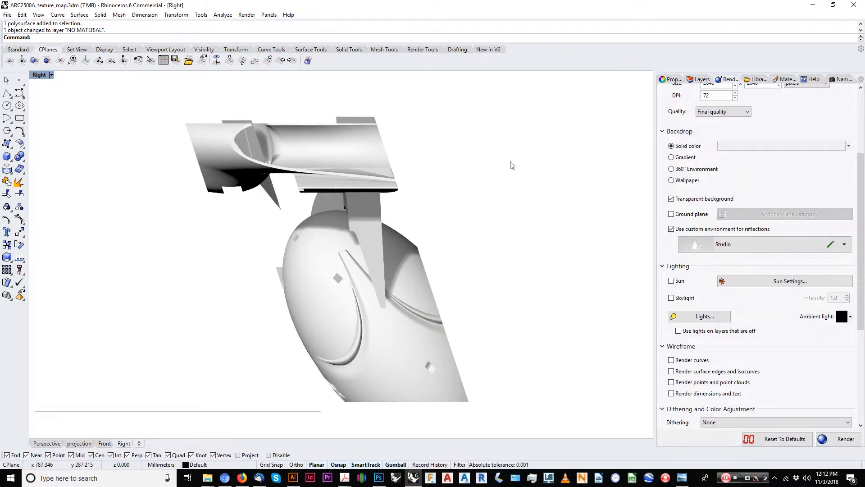
left_click_drag(510, 163, 416, 266)
left_click_drag(859, 232, 859, 274)
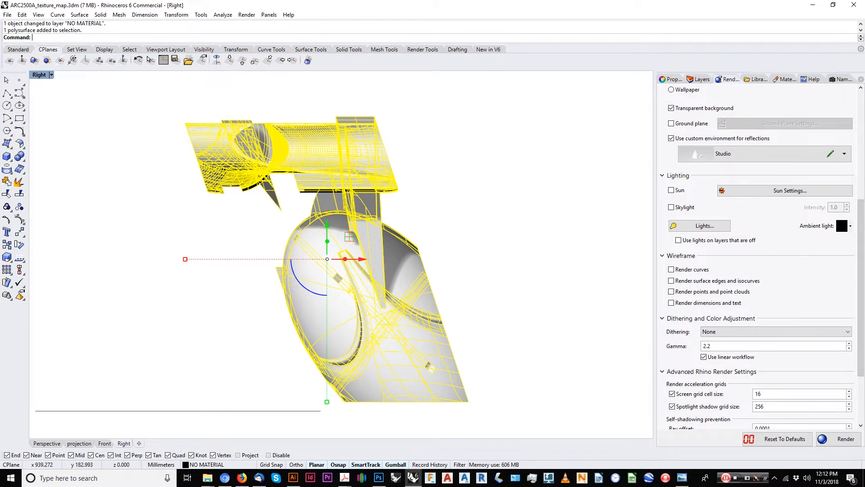
left_click_drag(864, 103, 331, 63)
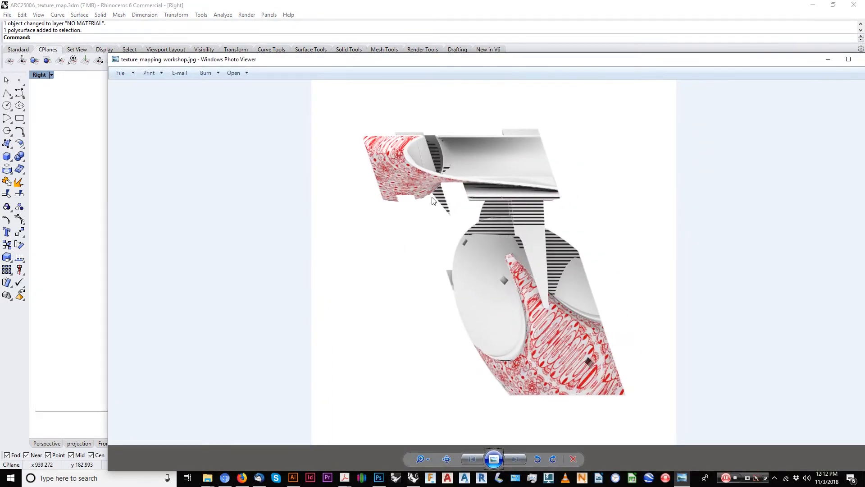
left_click_drag(539, 67, 864, 67)
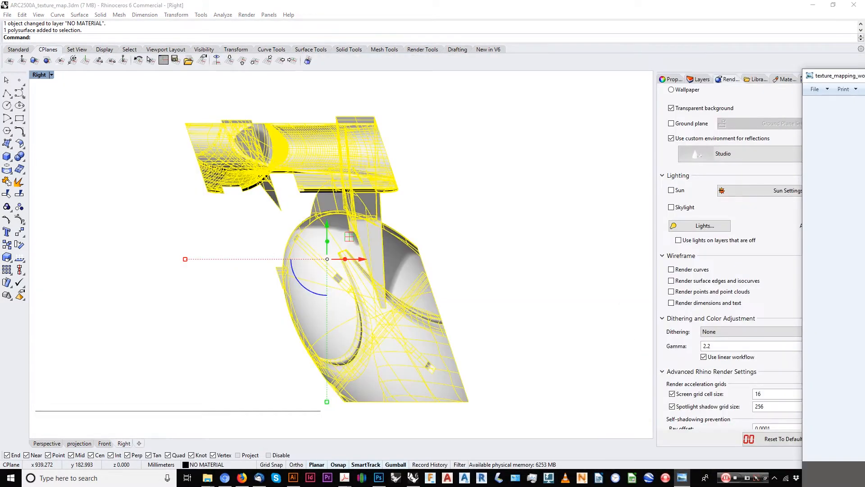
Step: Turn the skylight on in the render lighting settings
left_click(586, 274)
left_click(360, 248)
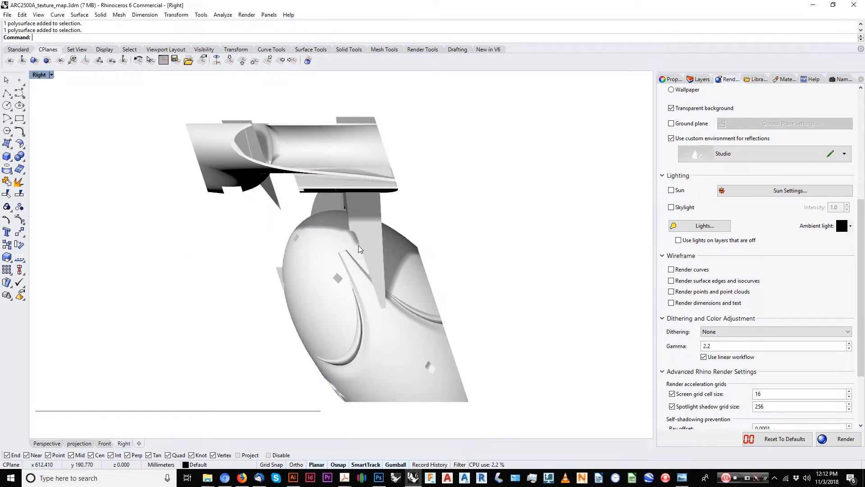
scroll(721, 248, "up", 2)
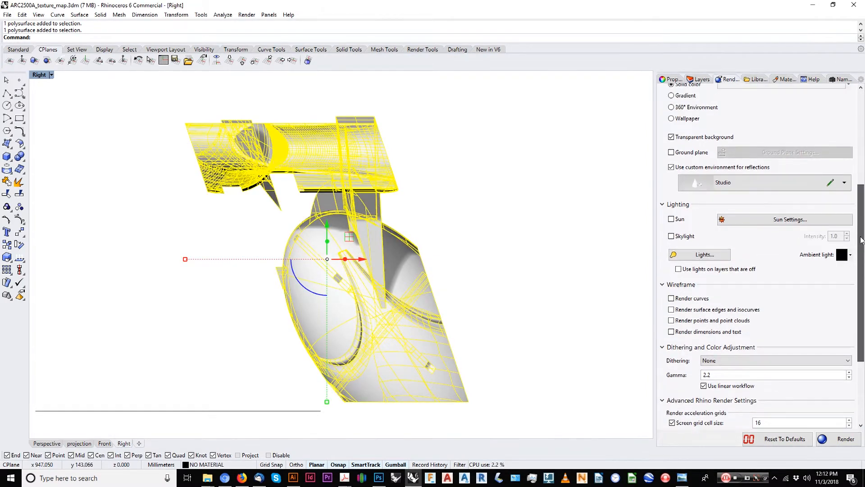
left_click(672, 258)
left_click(447, 228)
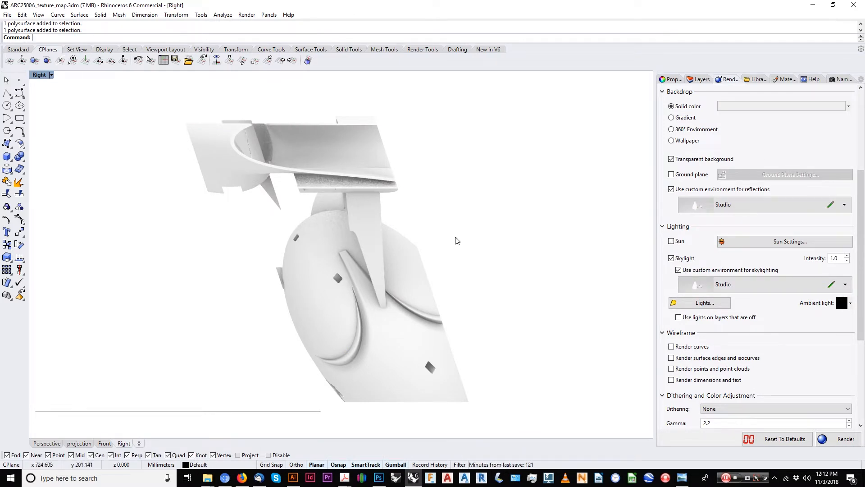
Step: Hide every object except the main model polysurface
left_click(367, 161)
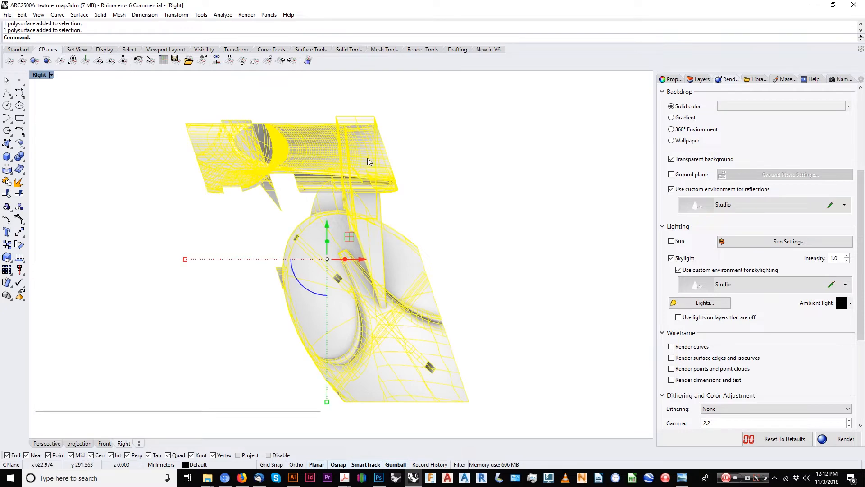
key("ctrl+i")
key("ctrl+h")
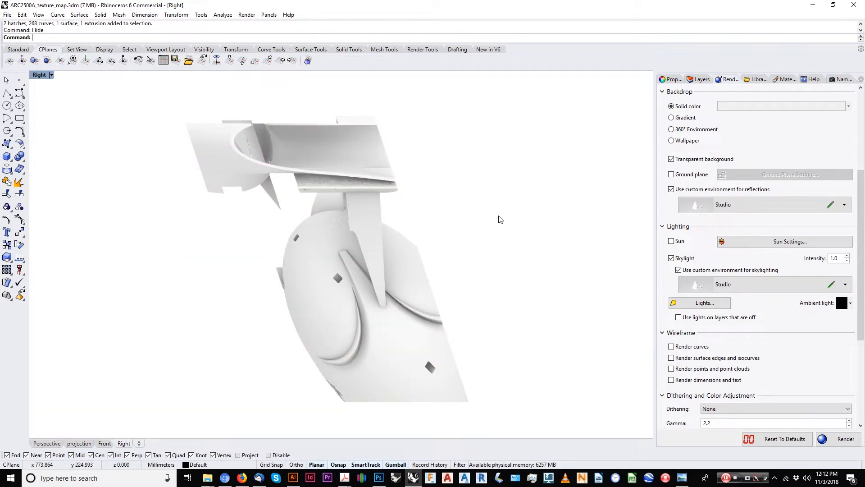
left_click(361, 191)
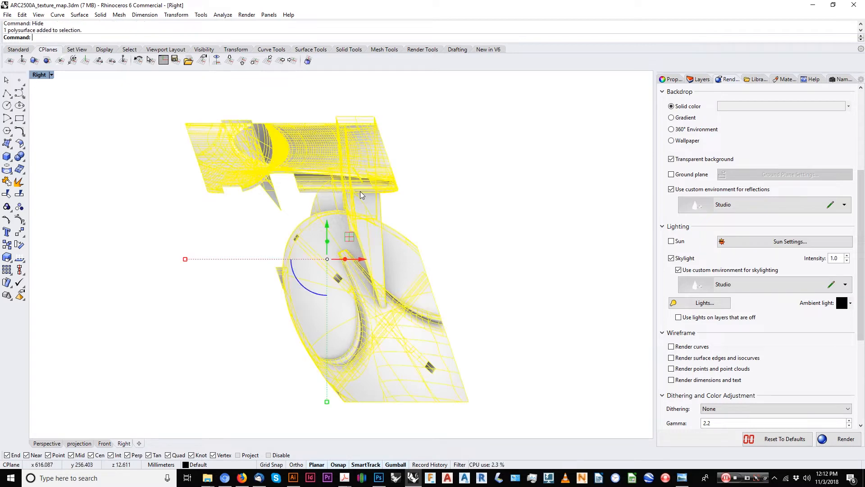
left_click(350, 108)
left_click(343, 129)
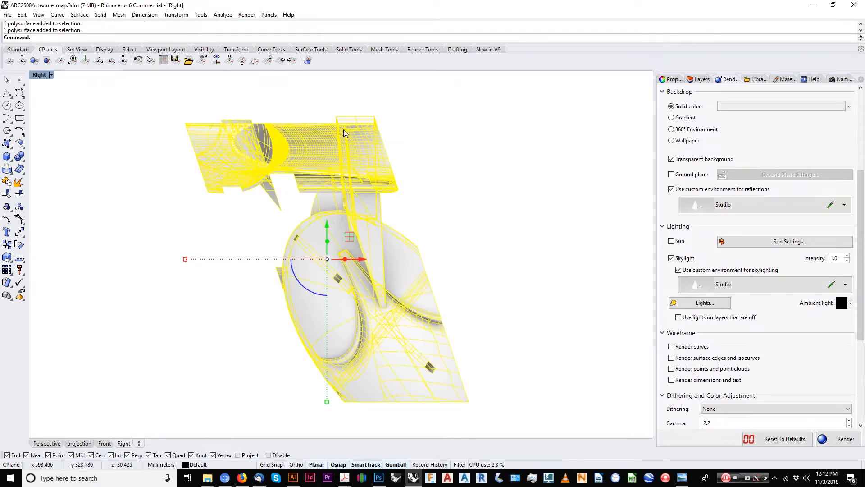
left_click(392, 132)
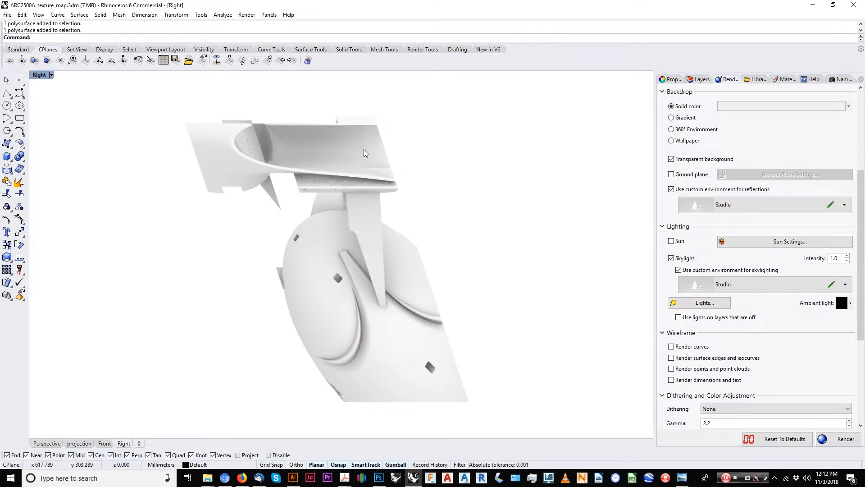
Step: Try a render of the Right view with the untextured model lit only by the skylight, and close the render window
left_click_drag(855, 201, 855, 139)
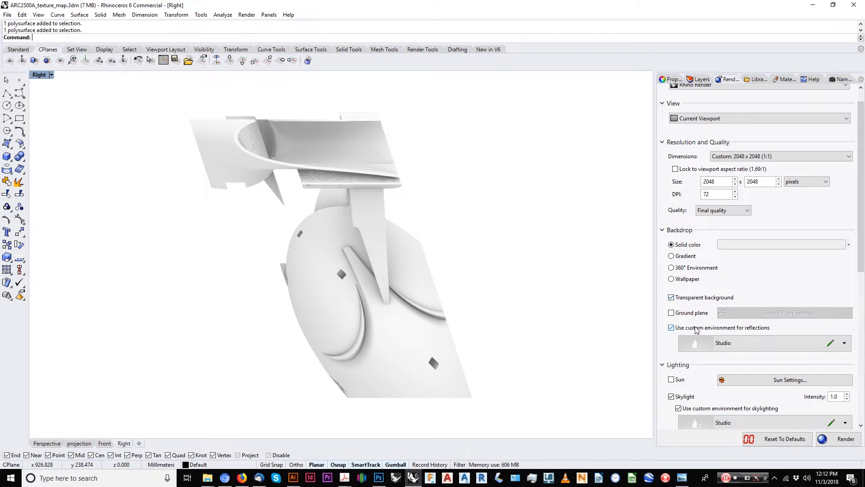
left_click_drag(861, 235, 861, 280)
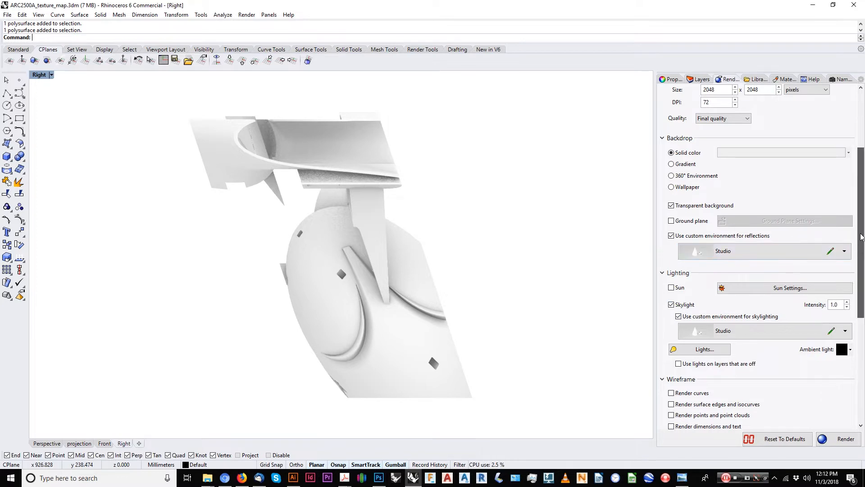
left_click_drag(861, 237, 855, 341)
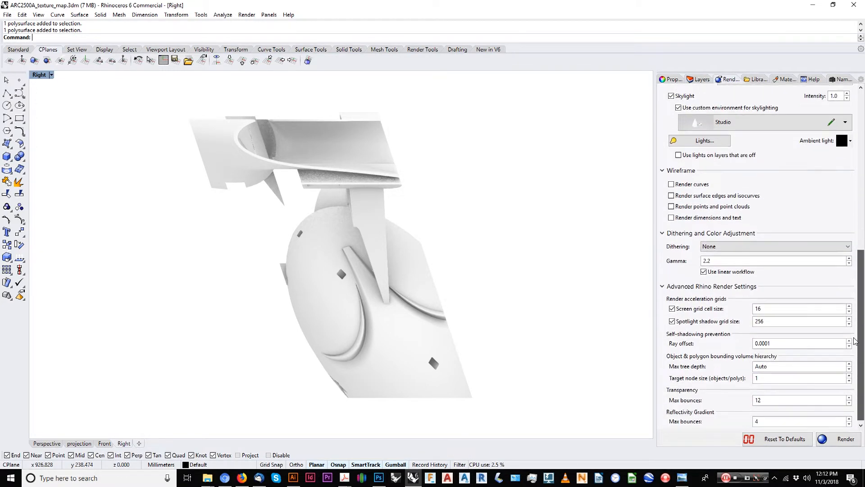
scroll(854, 341, "up", 5)
left_click(838, 439)
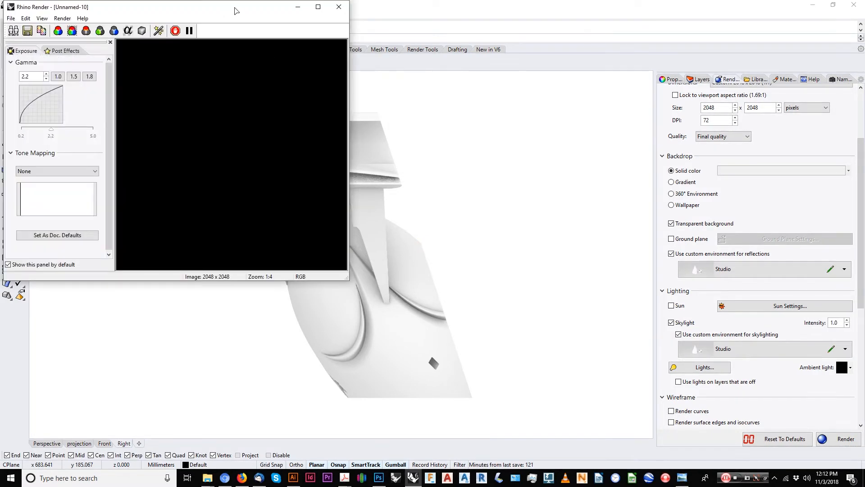
left_click_drag(347, 283, 626, 397)
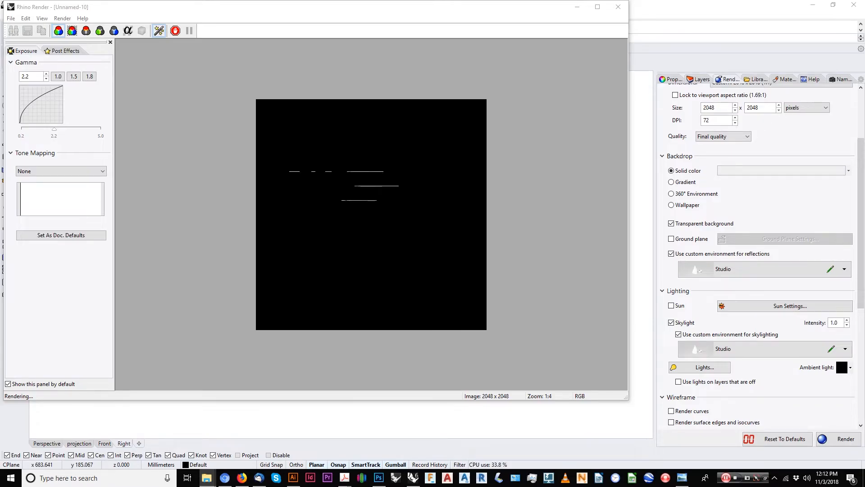
left_click_drag(864, 151, 480, 85)
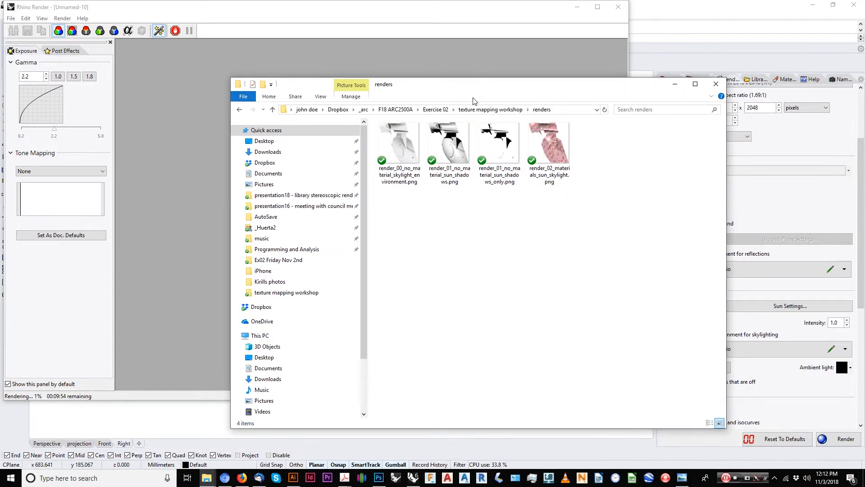
left_click(618, 7)
Step: Examine the example image render_00_no_material_skylight_environment.png from the renders folder and close it
mouse_move(207, 477)
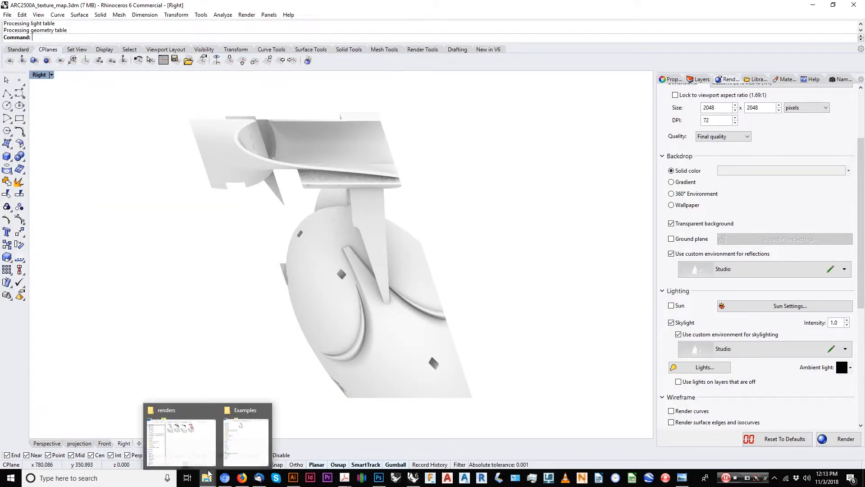
left_click(205, 435)
double_click(400, 149)
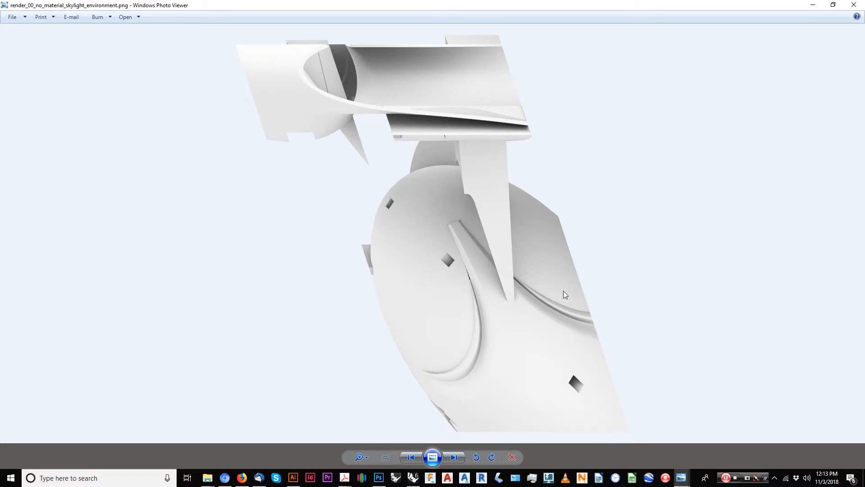
left_click(852, 5)
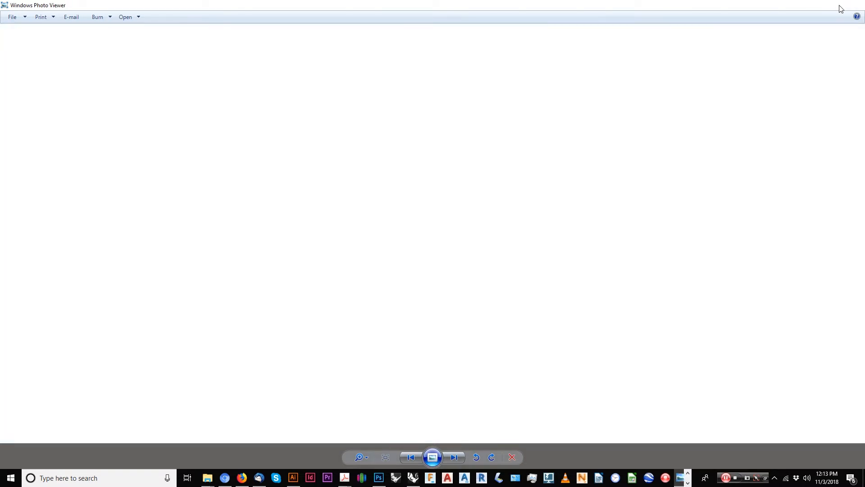
left_click_drag(447, 84, 864, 105)
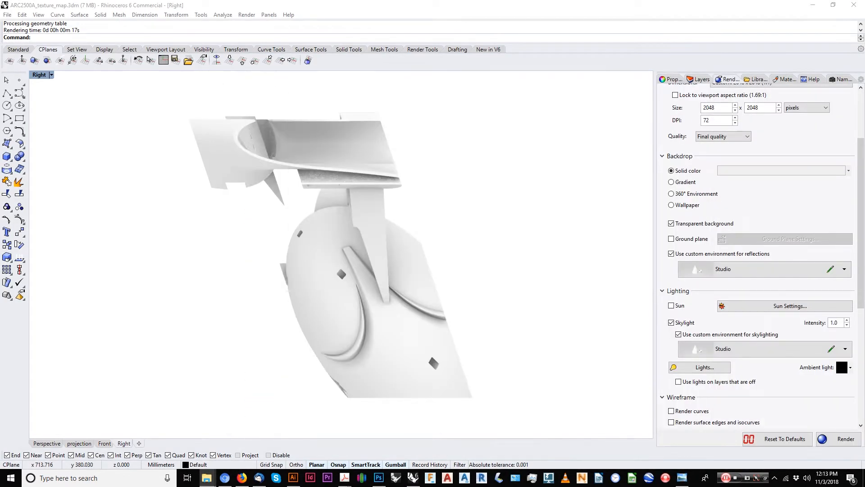
Step: Turn the sun on and the skylight off in the render lighting settings
left_click(508, 242)
left_click(672, 306)
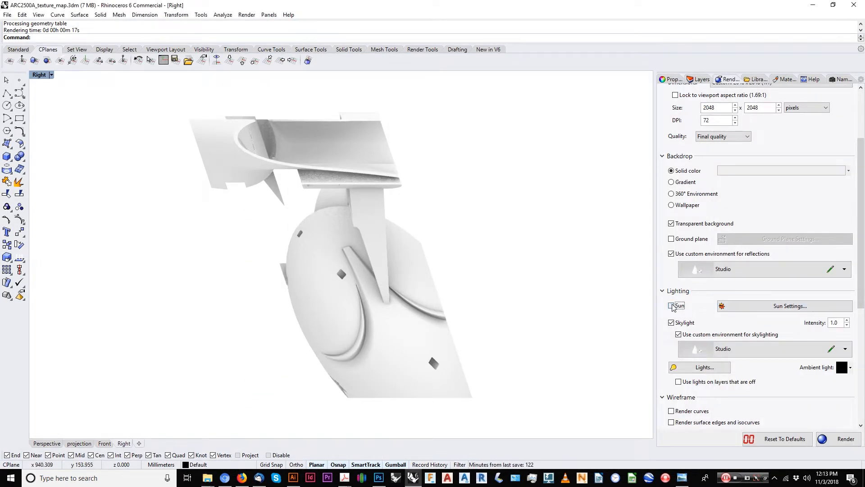
left_click(680, 323)
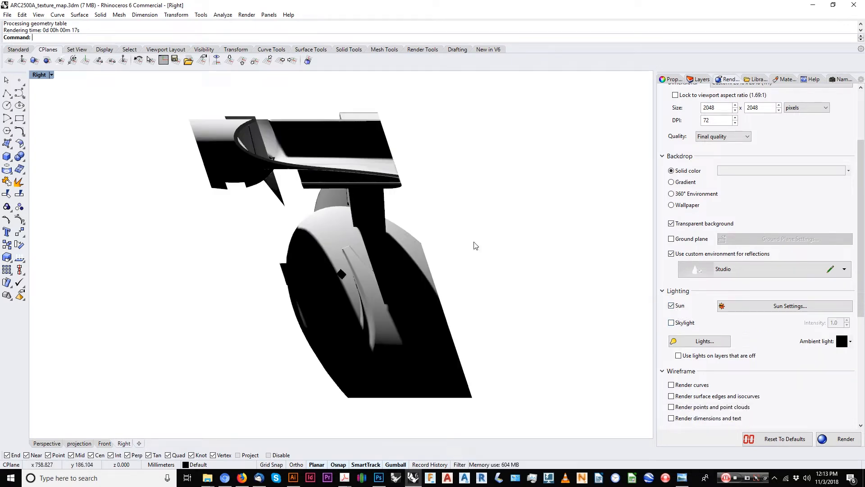
Step: Switch the sun to manual control and move it toward the southeast of the sun position compass
left_click(785, 306)
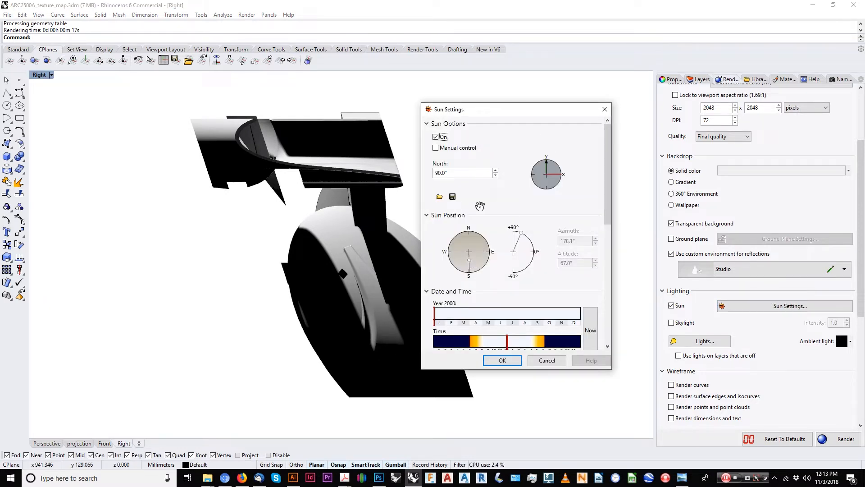
left_click(451, 147)
mouse_move(474, 268)
left_mouse_down()
mouse_move(491, 258)
mouse_move(482, 260)
mouse_move(487, 243)
mouse_move(488, 267)
left_mouse_up()
left_click_drag(513, 110, 580, 111)
mouse_move(544, 259)
left_mouse_down()
mouse_move(534, 266)
mouse_move(523, 259)
mouse_move(532, 269)
mouse_move(553, 256)
mouse_move(551, 266)
left_mouse_up()
left_click(567, 360)
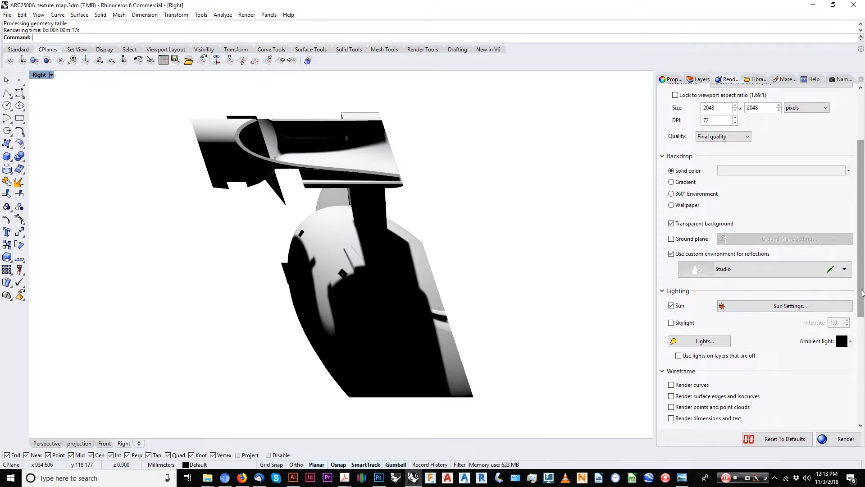
Step: Render the Right view with sunlight only and compare the result with render_01_no_material_sun_shadows.png
mouse_move(861, 289)
left_mouse_down()
mouse_move(856, 337)
mouse_move(857, 283)
left_mouse_up()
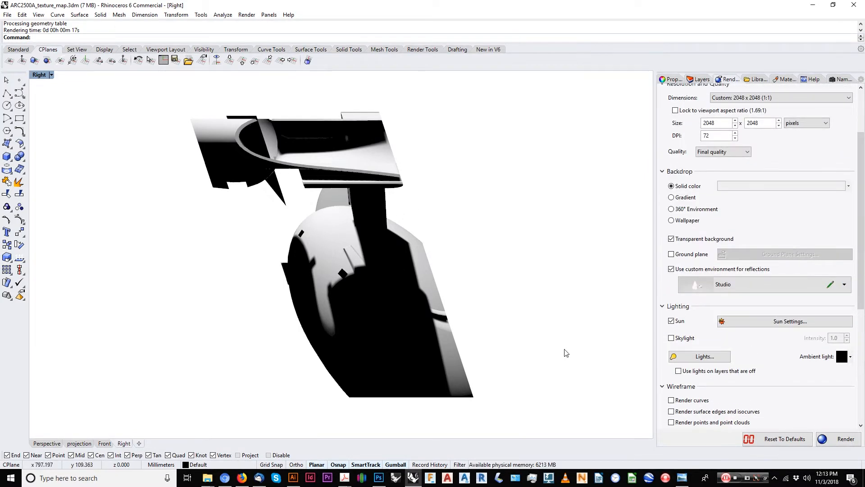
left_click(841, 440)
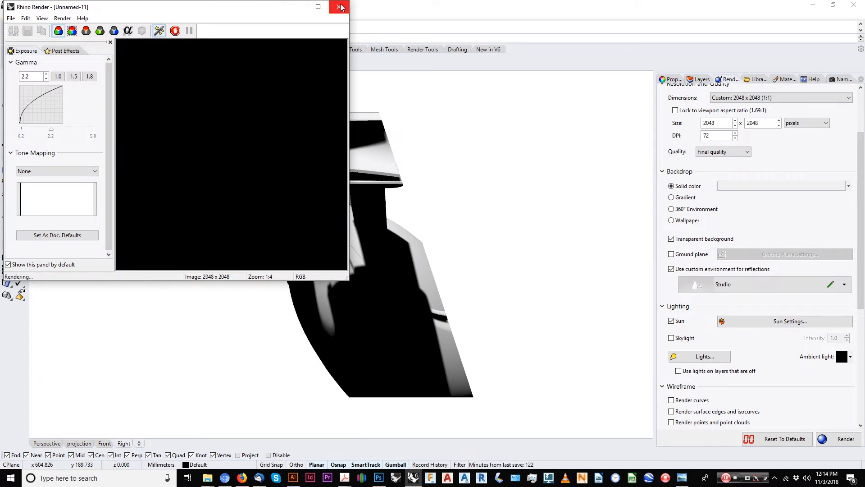
left_click_drag(864, 118, 613, 82)
double_click(626, 138)
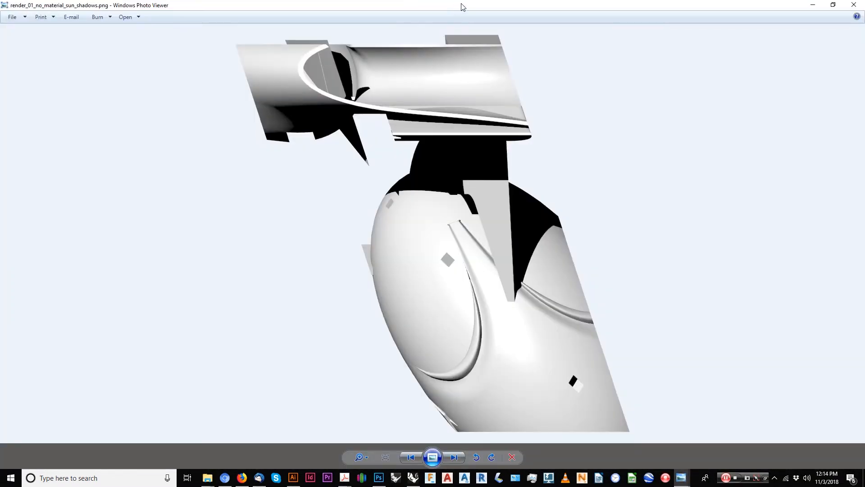
left_click_drag(461, 7, 864, 60)
left_click(172, 92)
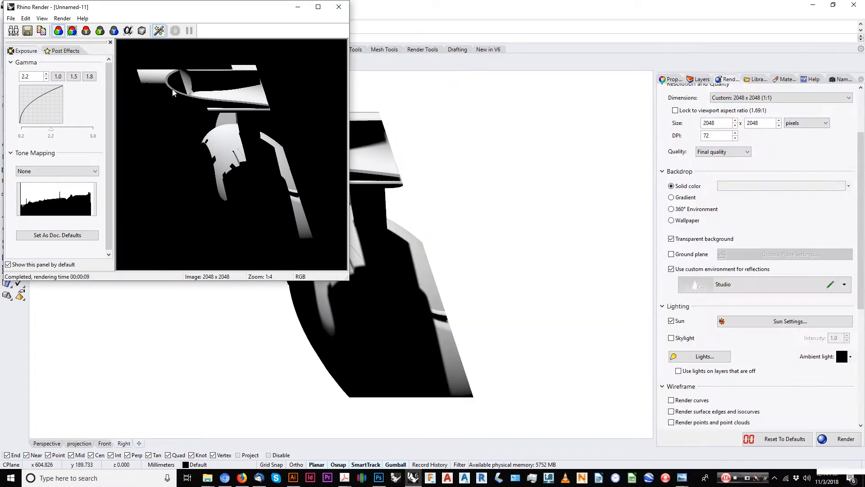
Step: Check the PNG file type and alpha channel options for saving the sun render, without saving it
left_click(28, 31)
left_click(184, 347)
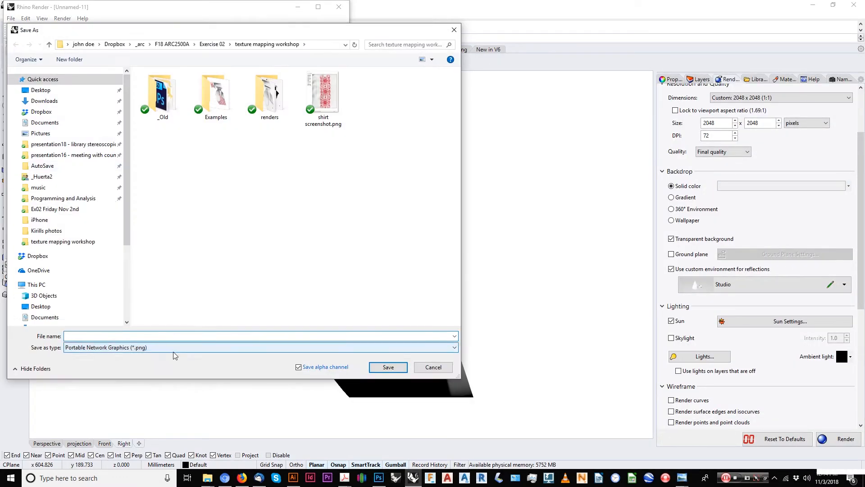
left_click(315, 369)
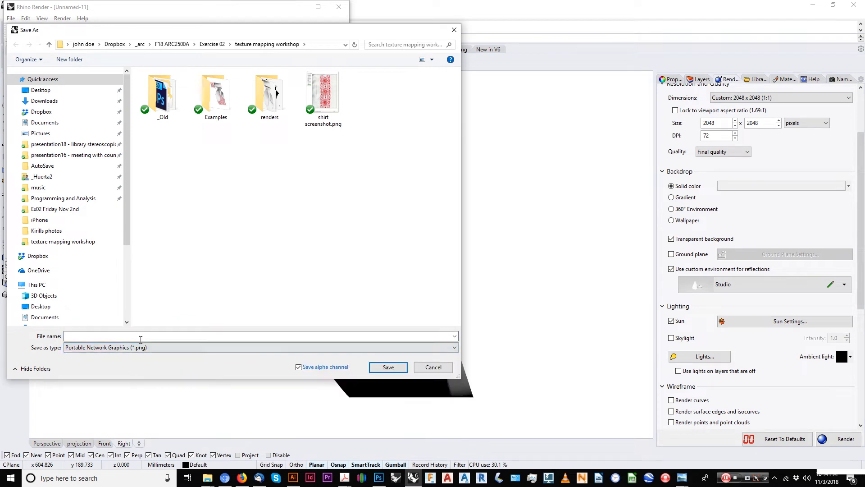
left_click(434, 367)
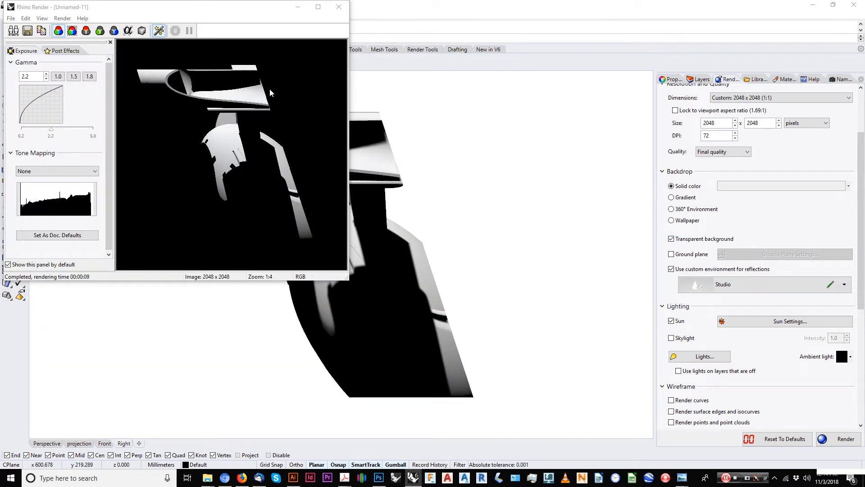
Step: Inspect the sun-shadow render up close and bring the reference image beside it for comparison
scroll(247, 124, "up", 1)
scroll(247, 123, "down", 1)
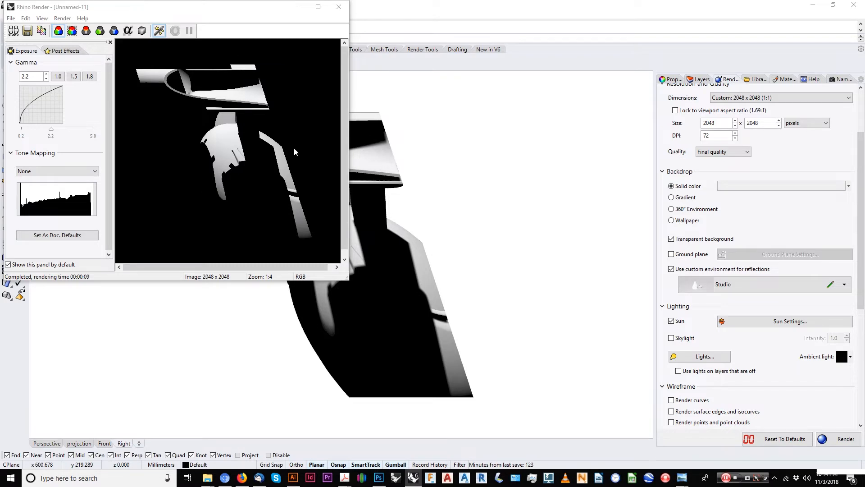
left_click_drag(864, 76, 371, 29)
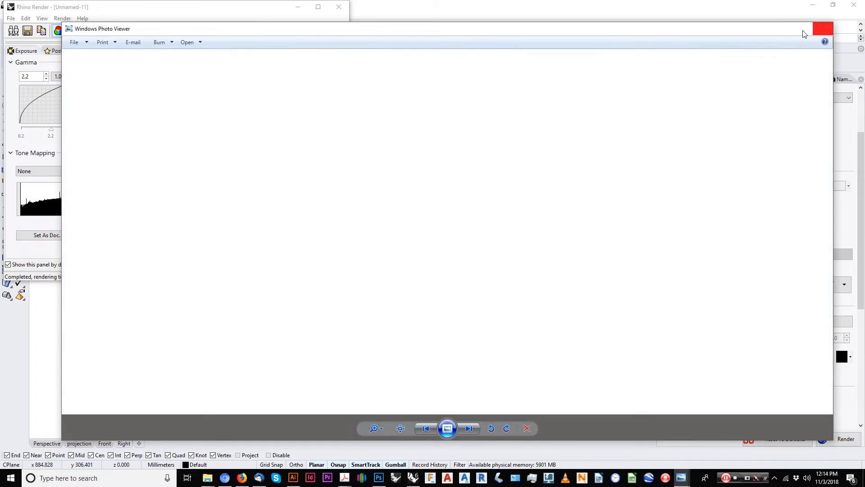
Step: View the reference image render_02_materials_sun_skylight.png from the renders folder and return to the model
left_click(822, 29)
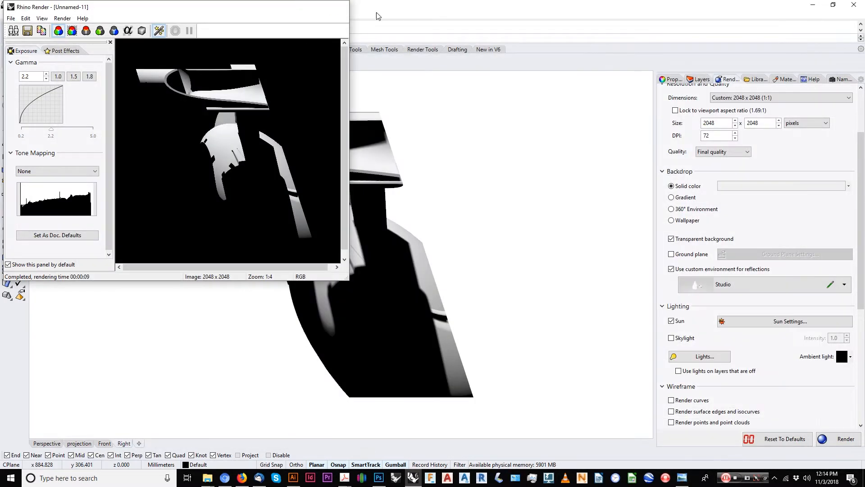
left_click(378, 17)
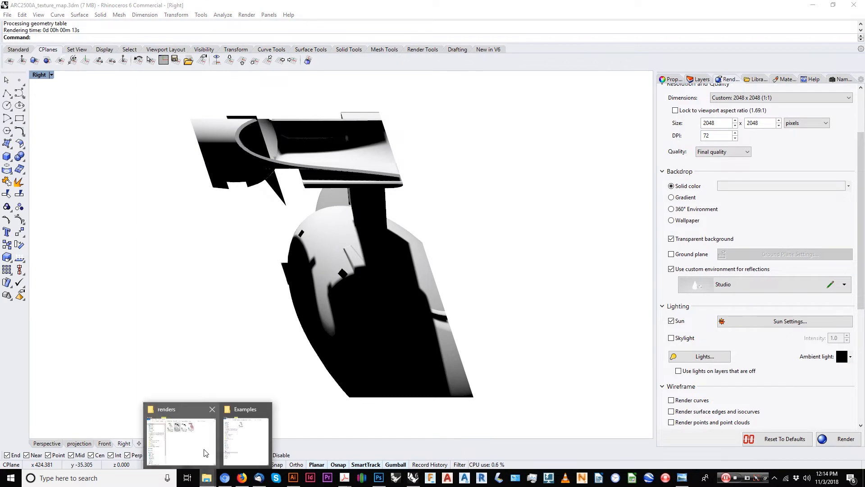
left_click(205, 451)
left_click_drag(687, 79, 522, 73)
double_click(551, 136)
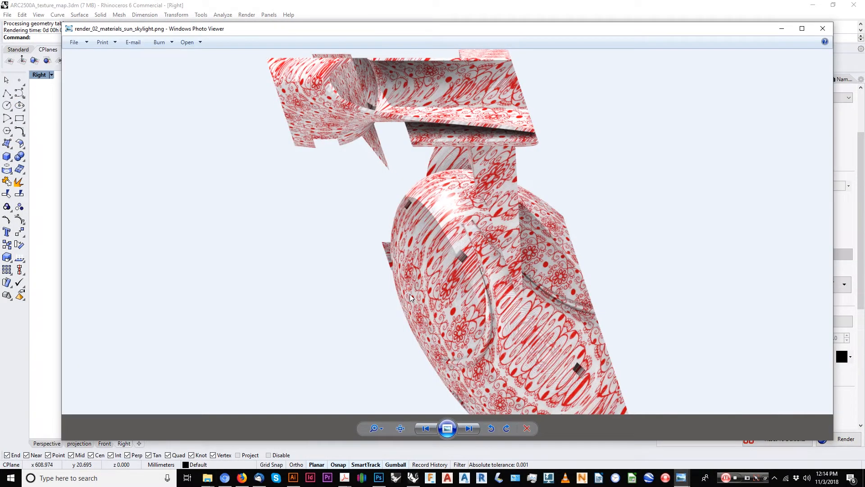
left_click(822, 29)
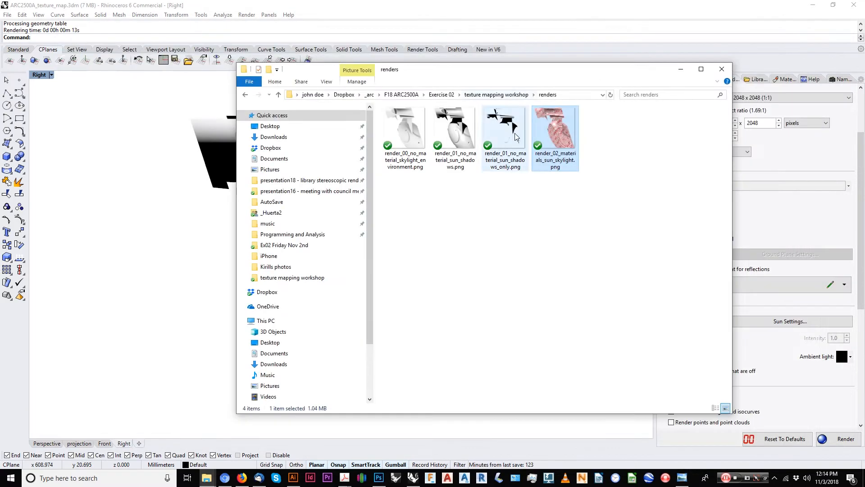
left_click(672, 73)
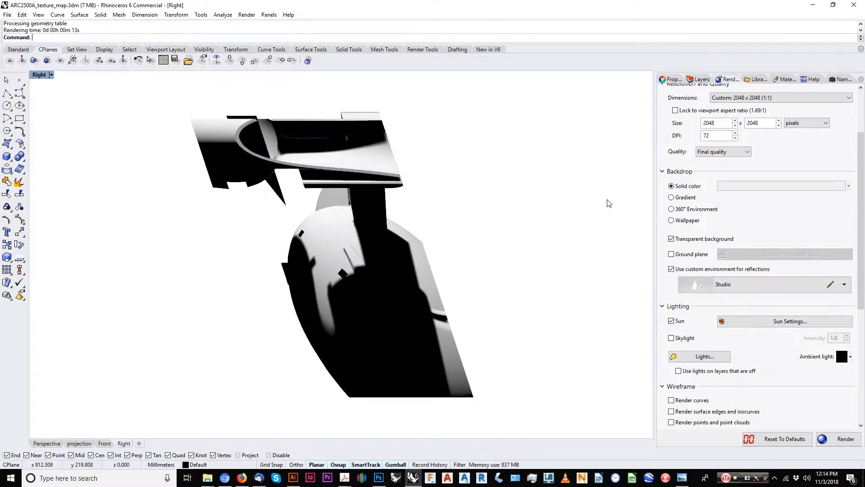
Step: Move the model's polysurface to the "red flowers 2" layer so it takes on the floral material
left_click(699, 79)
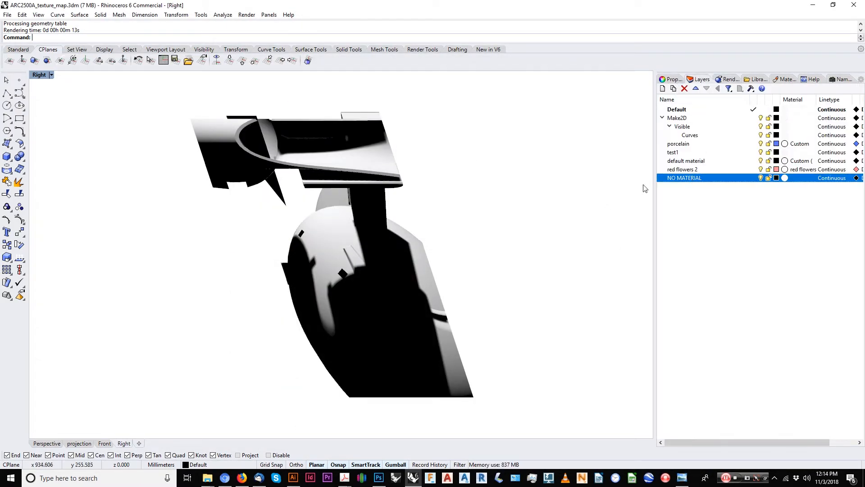
left_click(413, 213)
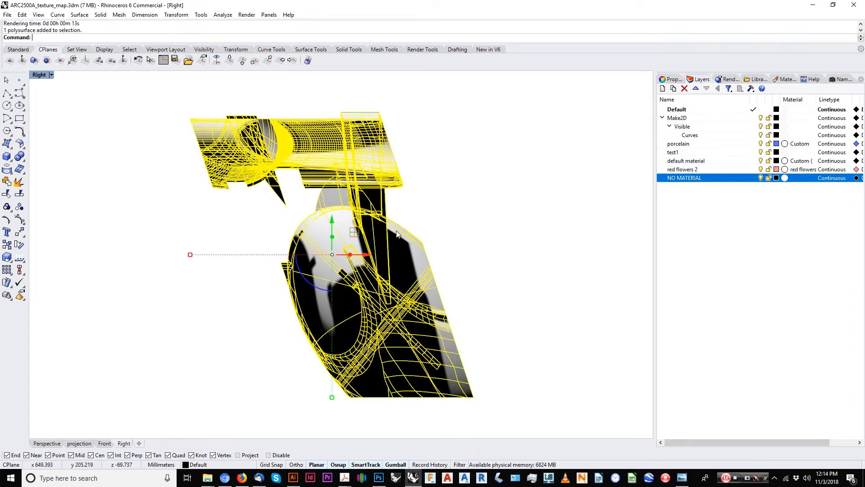
right_click(701, 170)
left_click(739, 323)
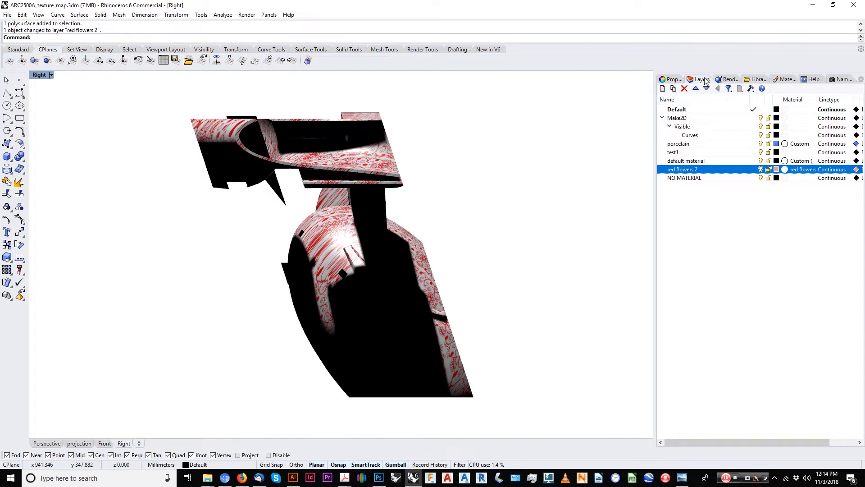
left_click(387, 163)
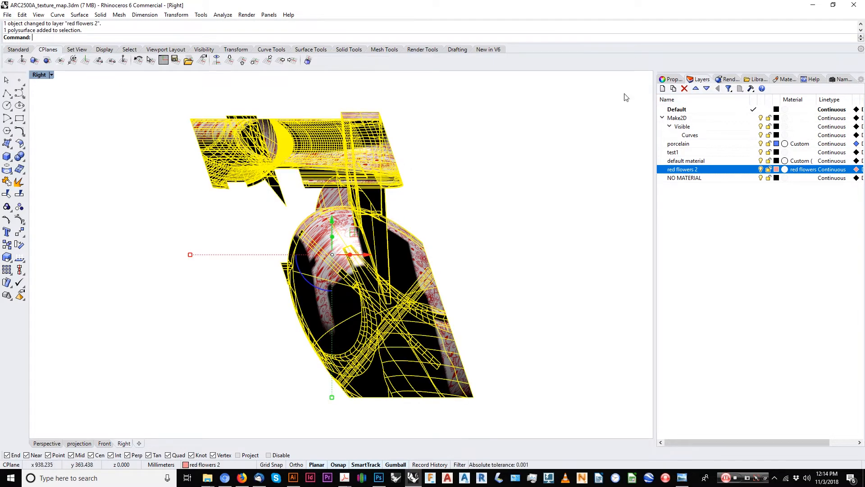
Step: Enable the skylight in the render settings alongside the sun, and compare the textured model with the sun off and on
left_click(725, 79)
left_click_drag(862, 233, 859, 286)
scroll(809, 240, "up", 7)
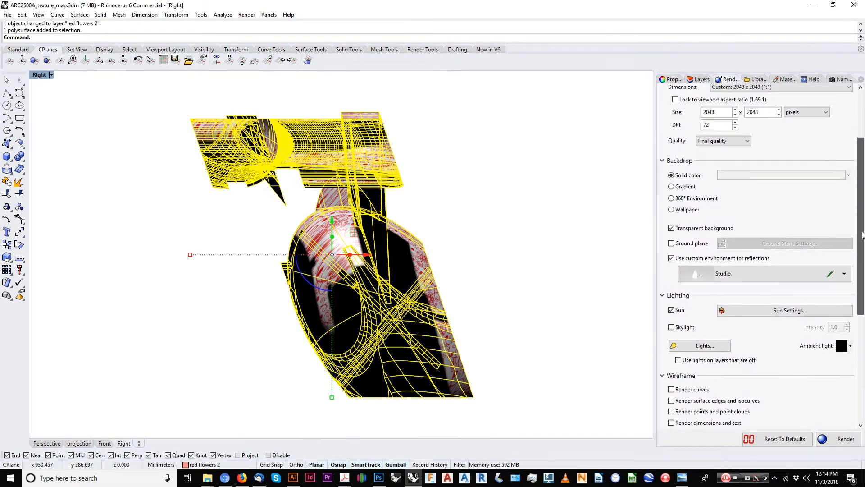
left_click(671, 338)
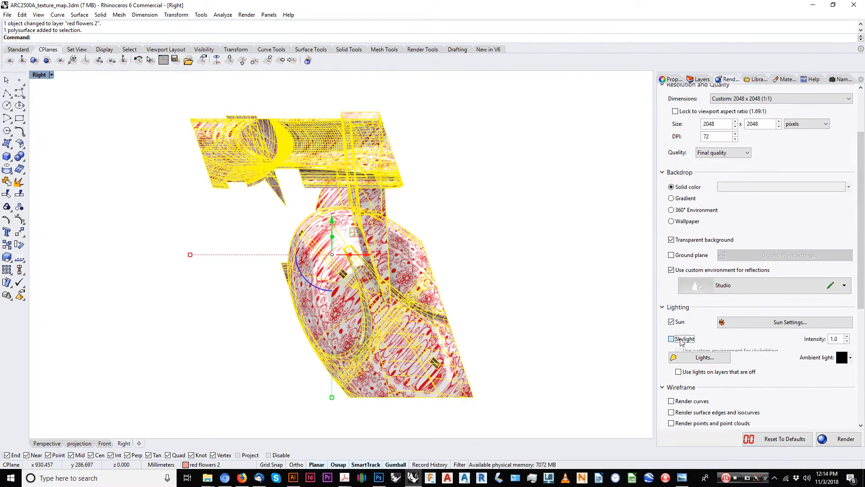
left_click(464, 223)
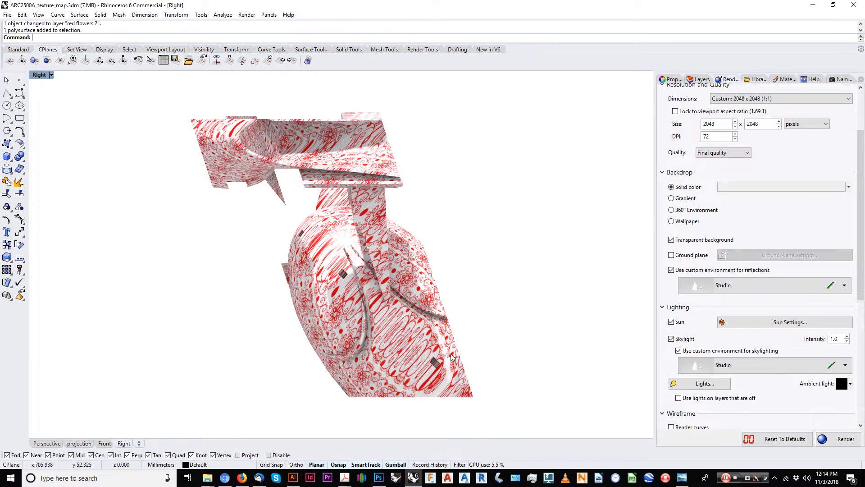
left_click(680, 323)
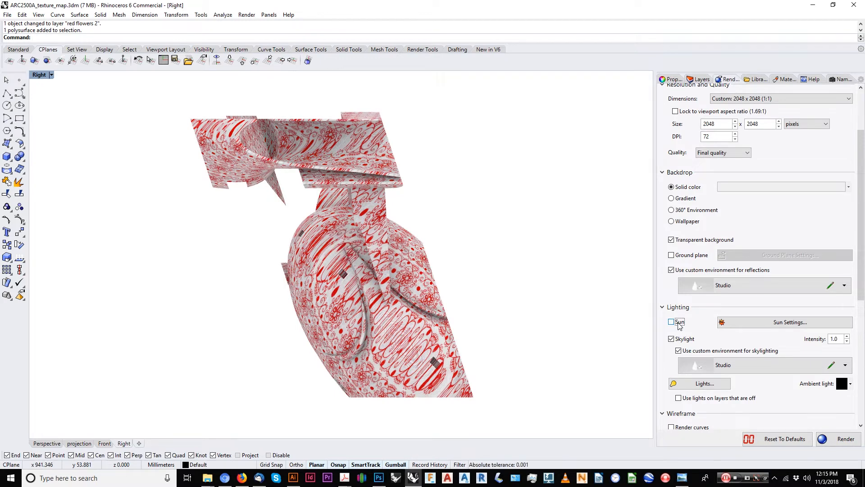
left_click(680, 322)
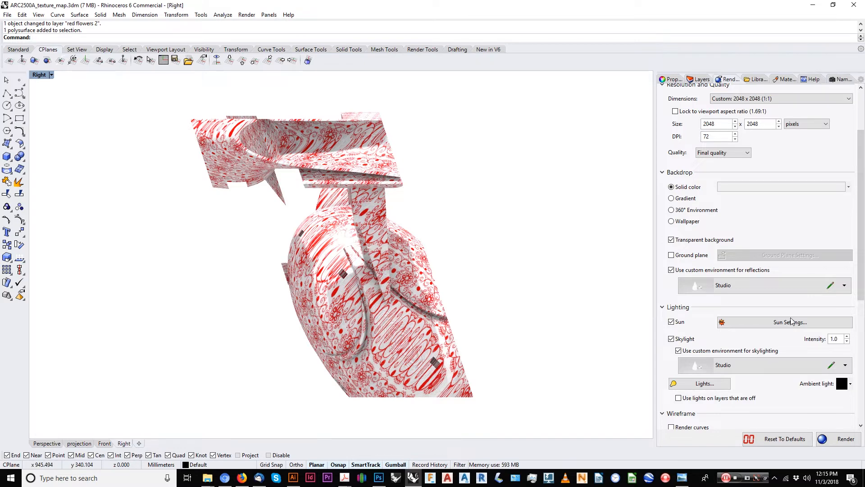
Step: Start a render of the model, discarding it after viewing the existing render_02_materials_sun_skylight.png in the renders folder
scroll(853, 315, "down", 5)
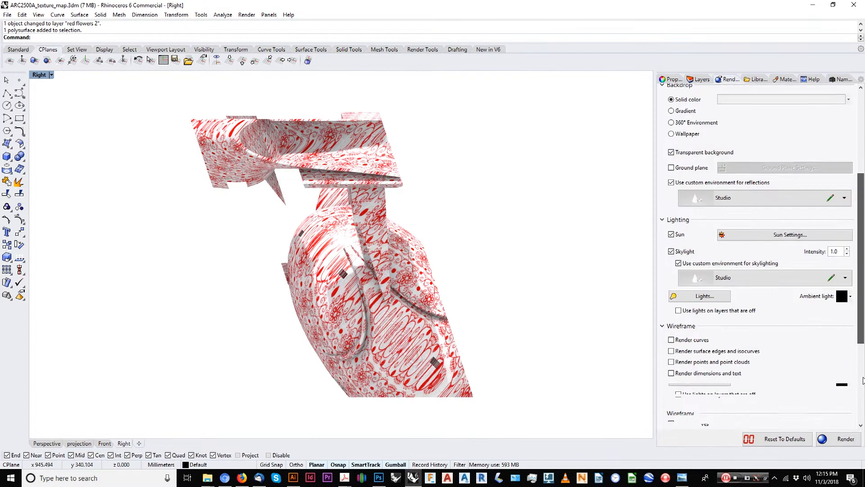
left_click(839, 439)
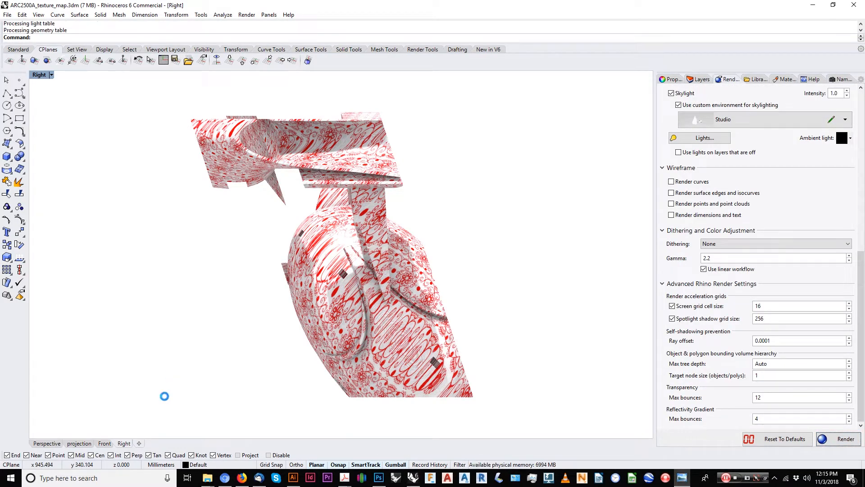
left_click(208, 477)
left_click(198, 442)
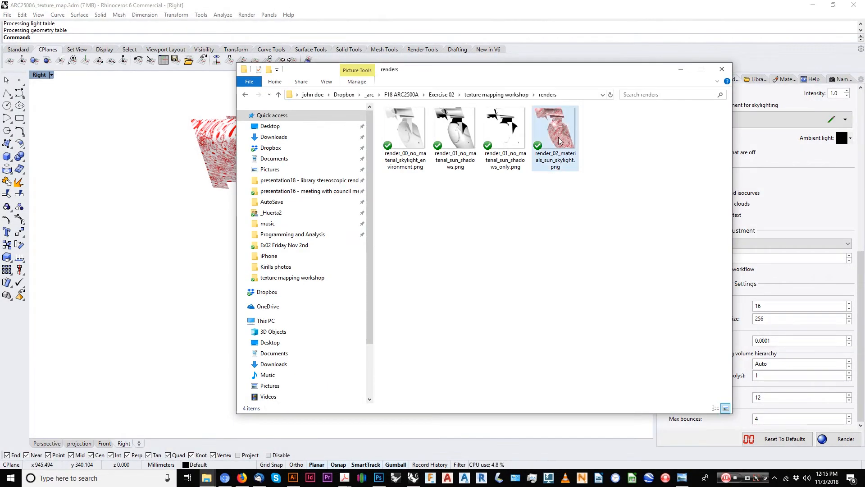
double_click(560, 141)
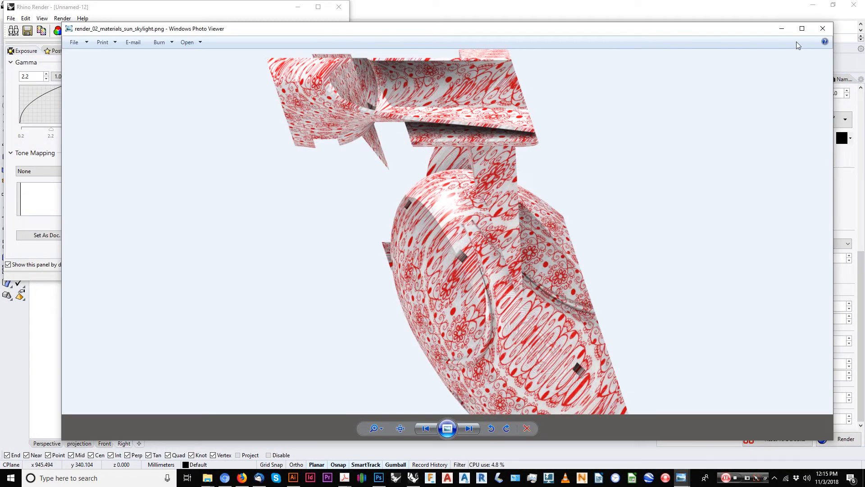
left_click(823, 28)
left_click(720, 68)
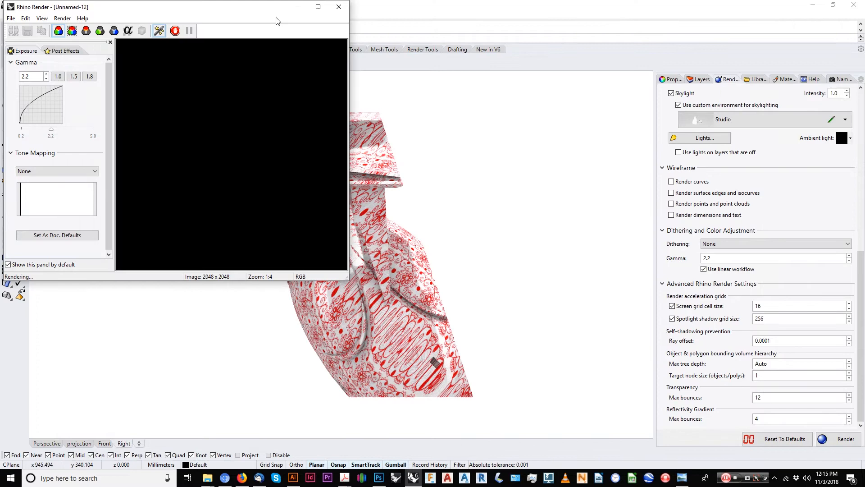
left_click(339, 8)
Step: Switch to Illustrator and place render_00_no_material_skylight_environment.png from the renders folder into the blank Untitled-2 document
mouse_move(207, 478)
left_click(216, 439)
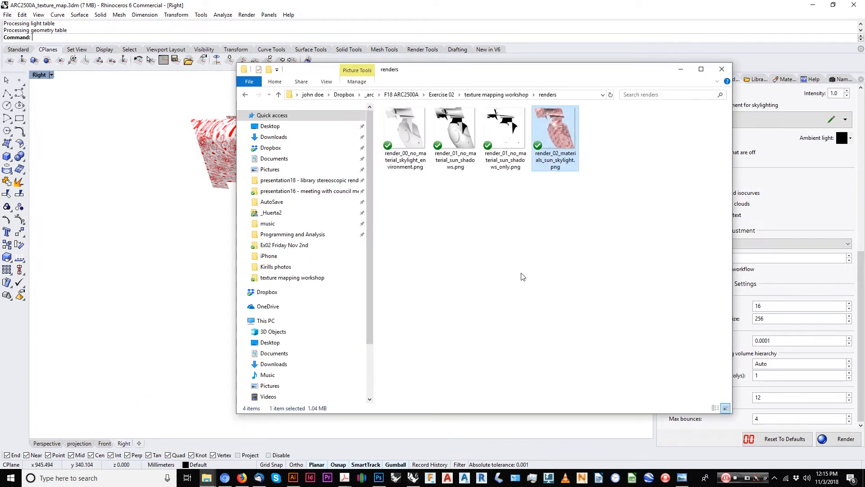
left_click(522, 276)
left_click(293, 478)
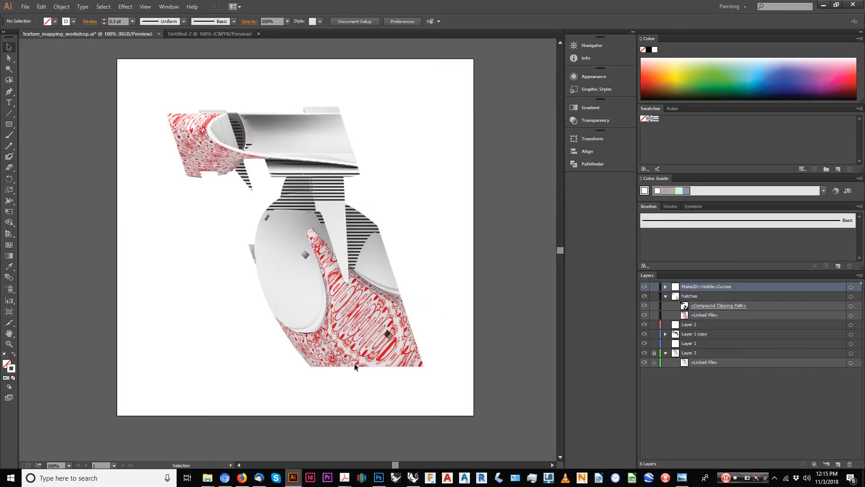
left_click(220, 34)
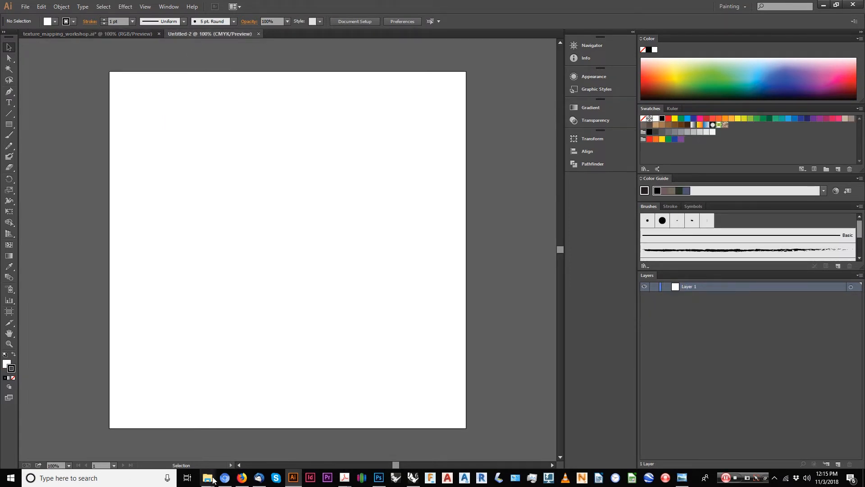
mouse_move(208, 476)
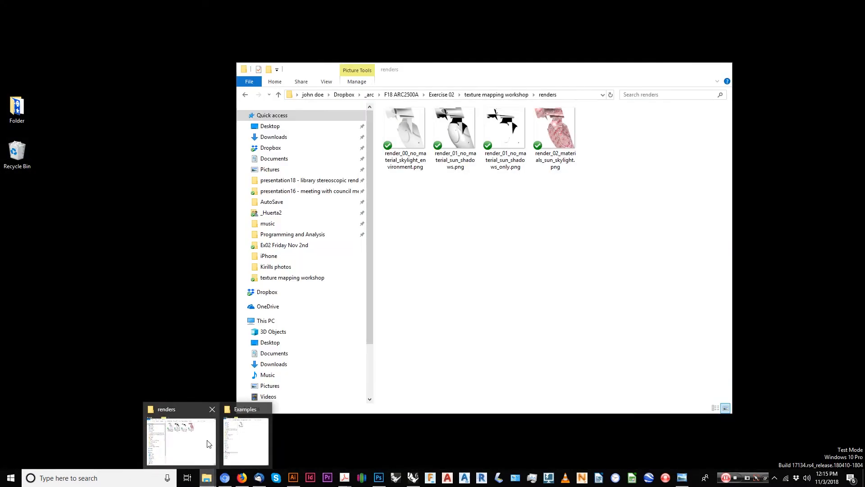
left_click(152, 410)
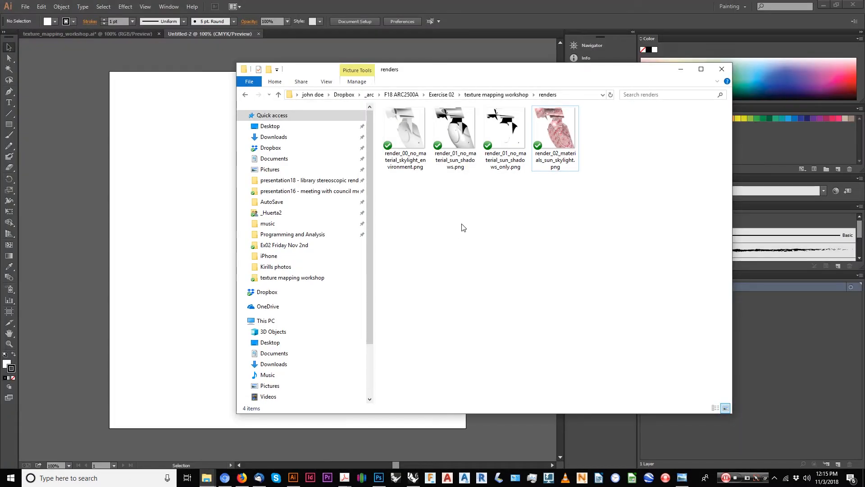
left_click_drag(478, 72, 864, 72)
left_click_drag(864, 189, 284, 209)
left_click_drag(335, 171, 335, 197)
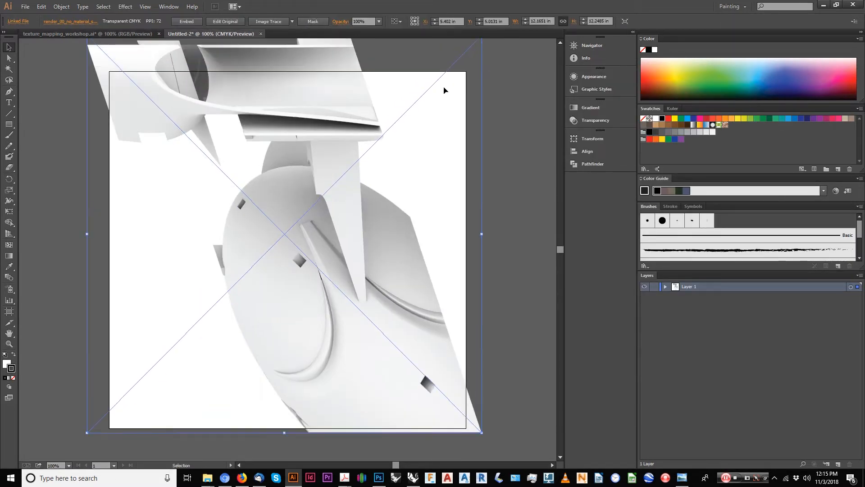
Step: Scale the placed skylight render proportionally to a height of 8 in
left_click(551, 21)
key("Tab")
type("8")
key("Tab")
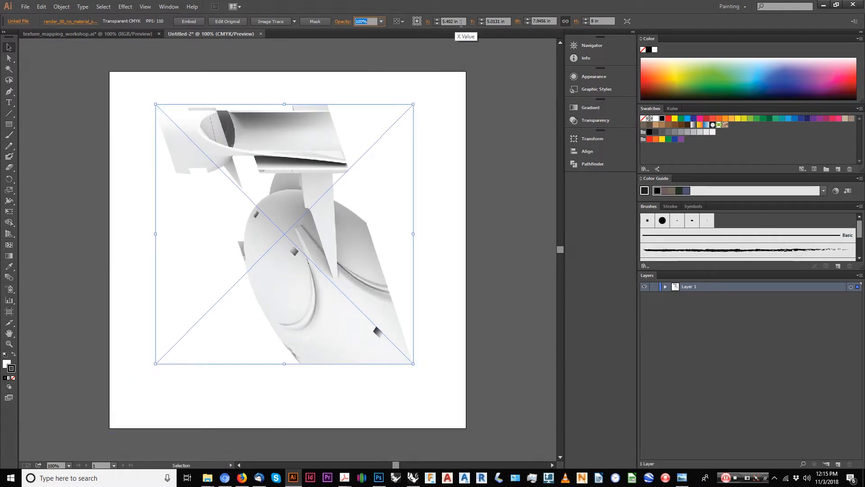
Step: Position the skylight render's center at X 5.5 in and Y 5.5 in
key("Tab")
type("5.5")
key("Tab")
type("5")
key("Tab")
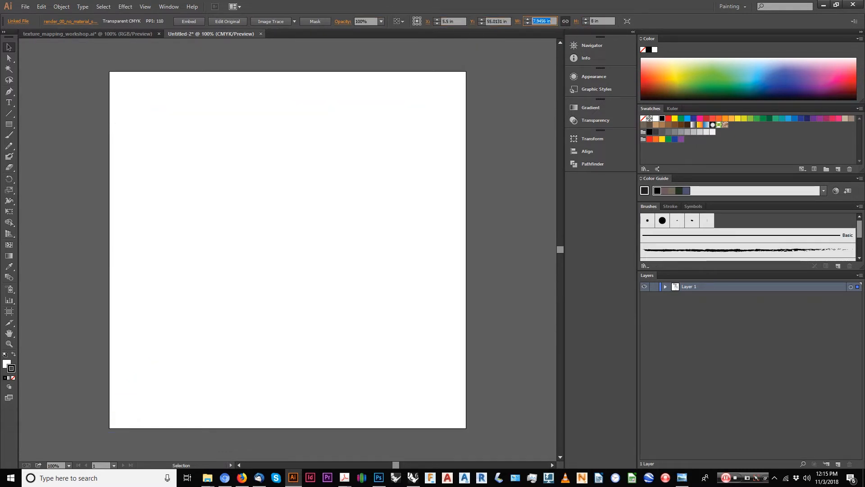
double_click(494, 21)
type("5.5")
key("Return")
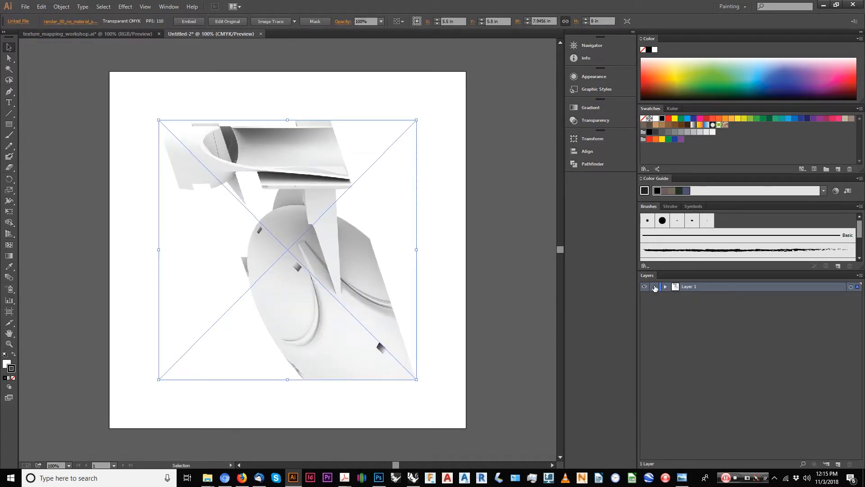
Step: Lock Layer 1 and add a new layer above it
left_click(655, 286)
left_click(838, 464)
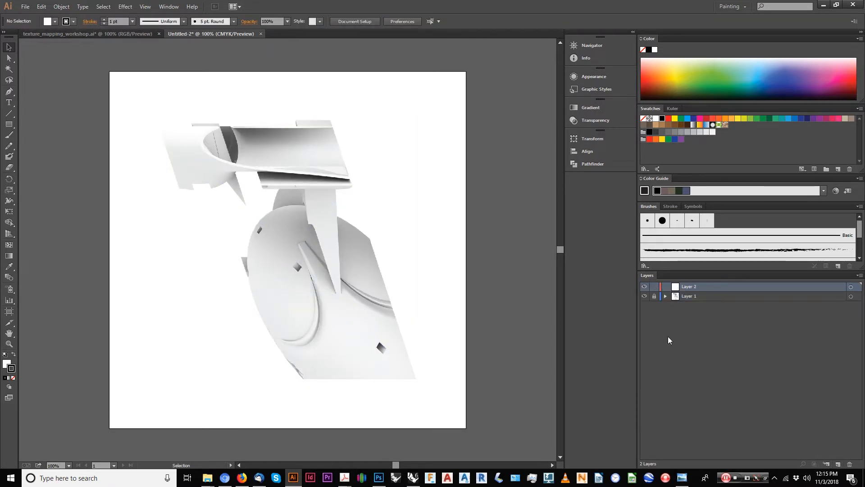
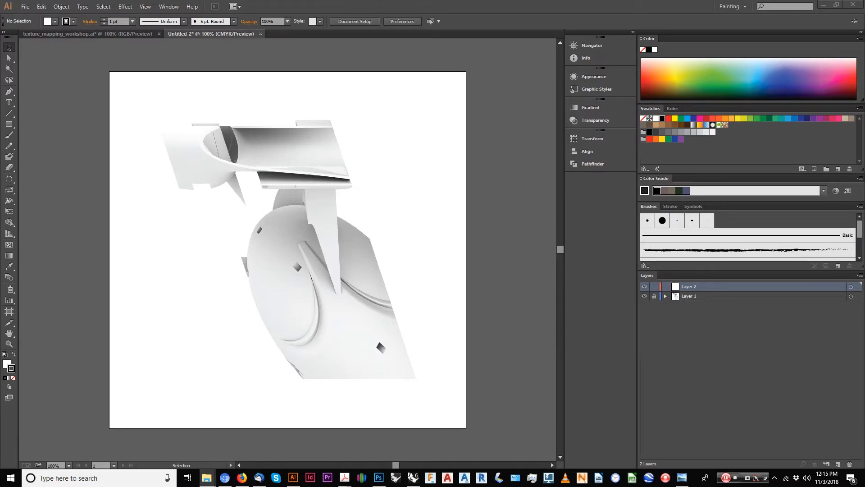
Step: Delete render_01_no_material_sun_shadows_only.png from the renders folder
left_click(206, 477)
left_click(405, 176)
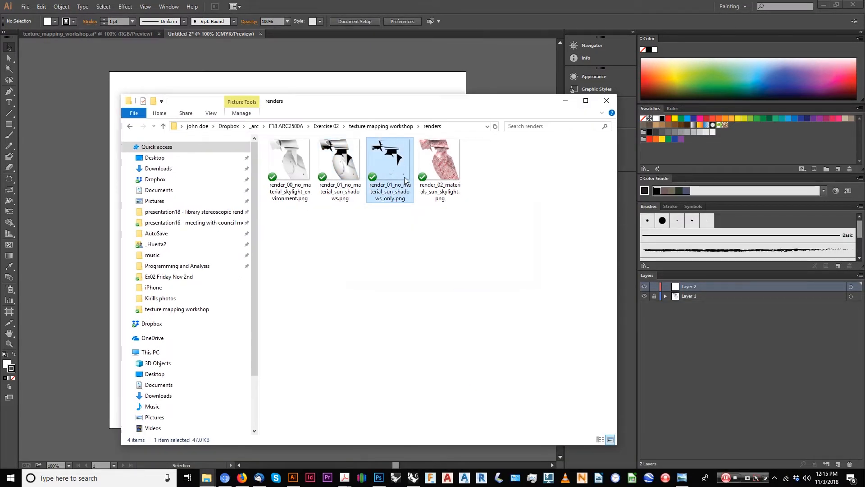
key("Delete")
Step: Open render_01_no_material_sun_shadows.png in Photoshop and select its black areas by Color Range with a fuzziness of 107
right_click(348, 171)
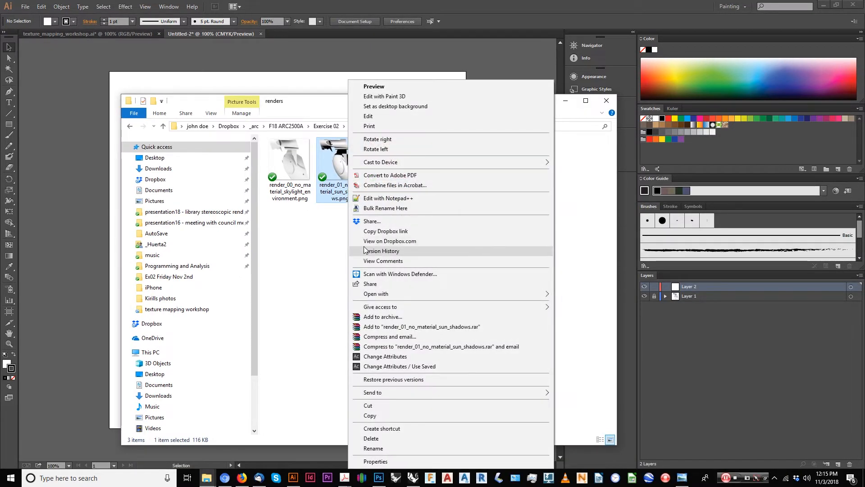
left_click(595, 304)
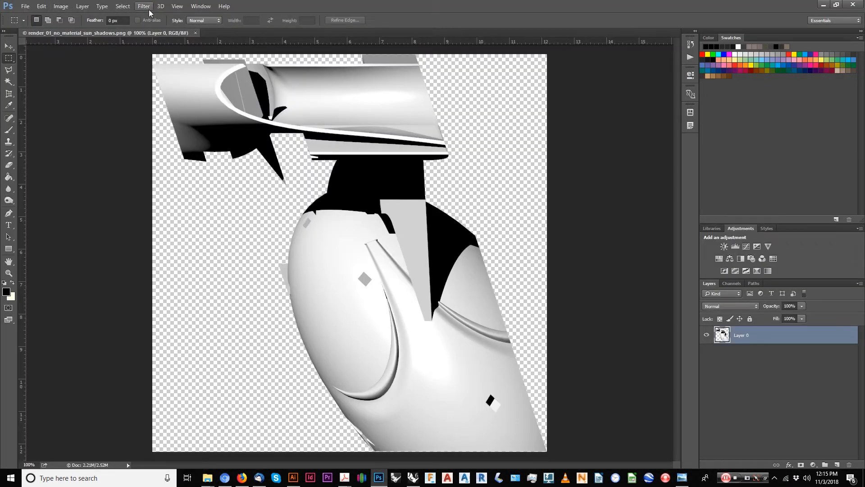
left_click(127, 7)
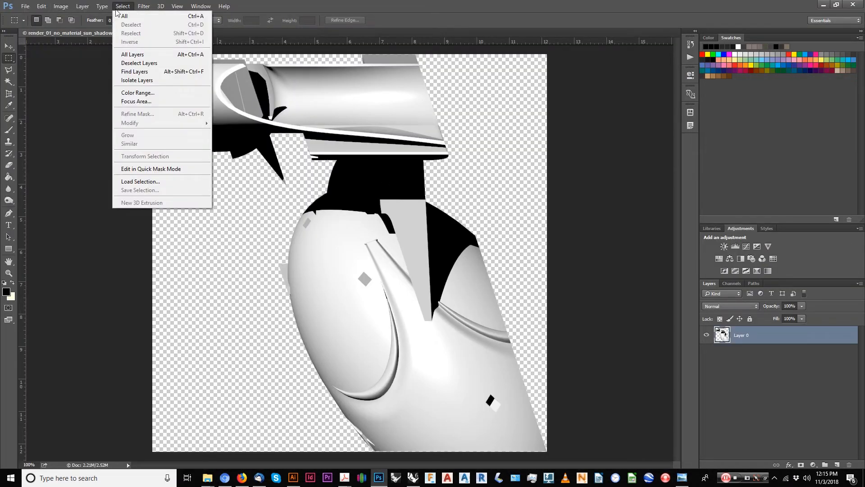
left_click(143, 92)
left_click_drag(427, 153, 413, 153)
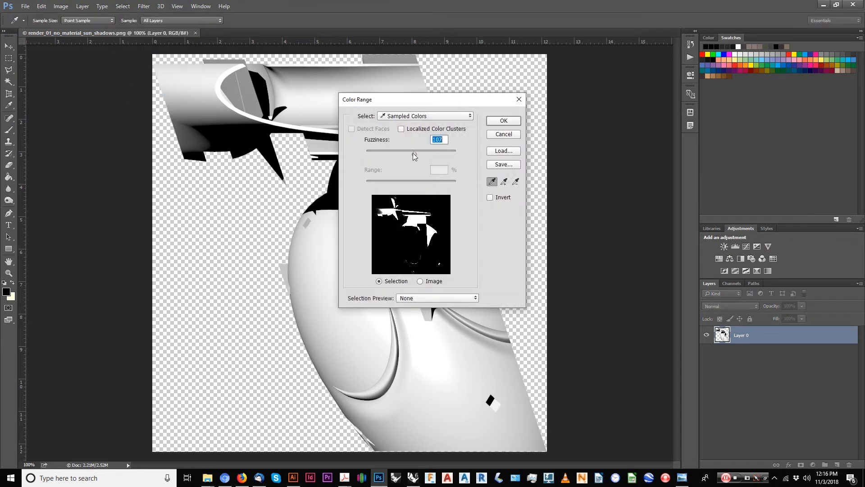
left_click(500, 121)
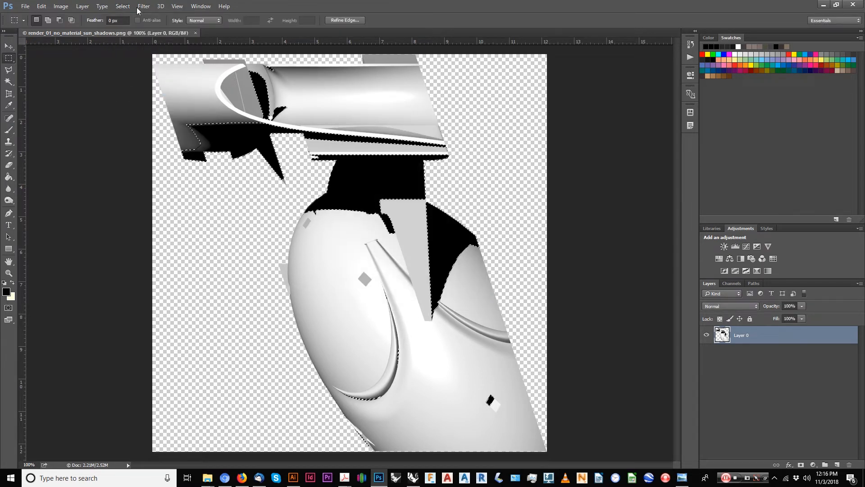
Step: Invert the selection and delete everything except the black shadows, leaving nothing selected
left_click(124, 6)
left_click(138, 42)
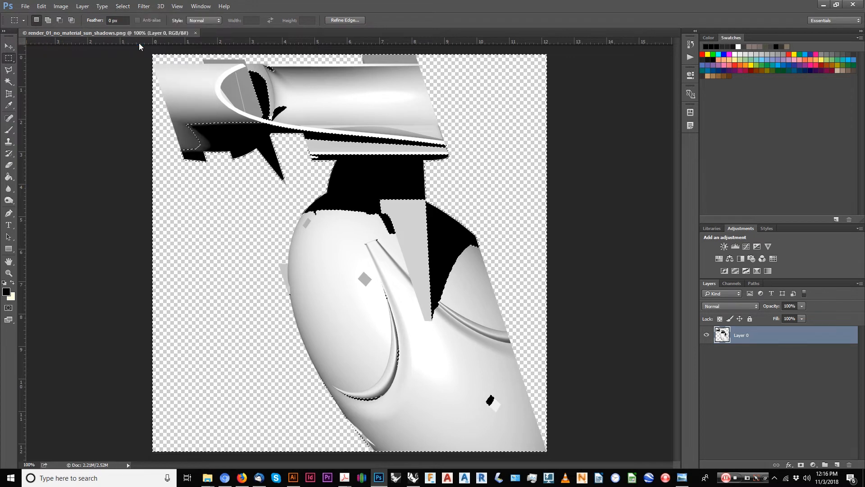
key("Delete")
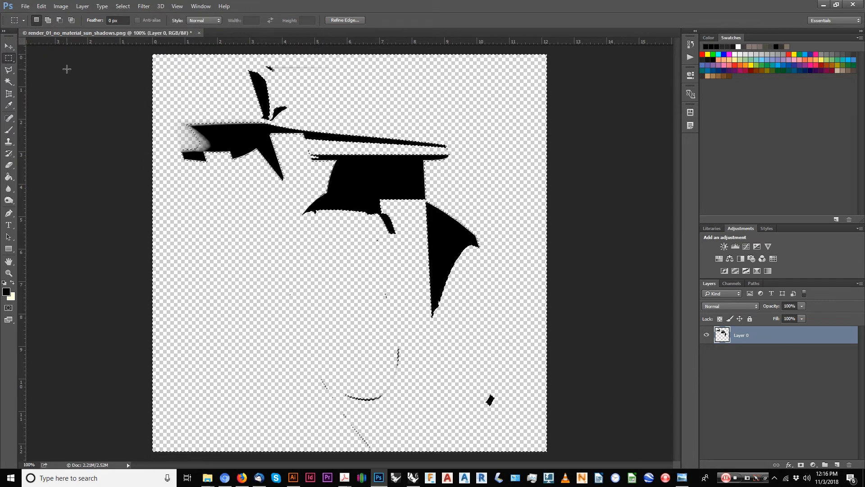
left_click(393, 104)
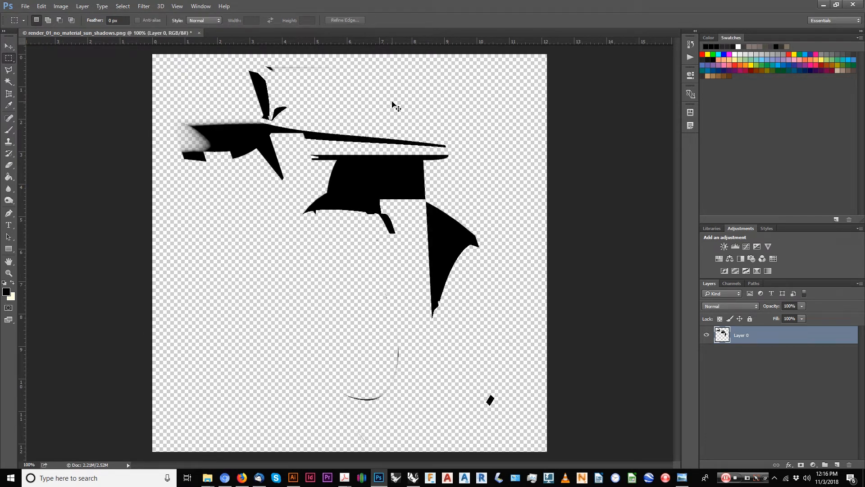
Step: Save the shadow PNG, close Photoshop and check the saved image in the photo viewer
key("ctrl+s")
left_click(852, 5)
double_click(328, 171)
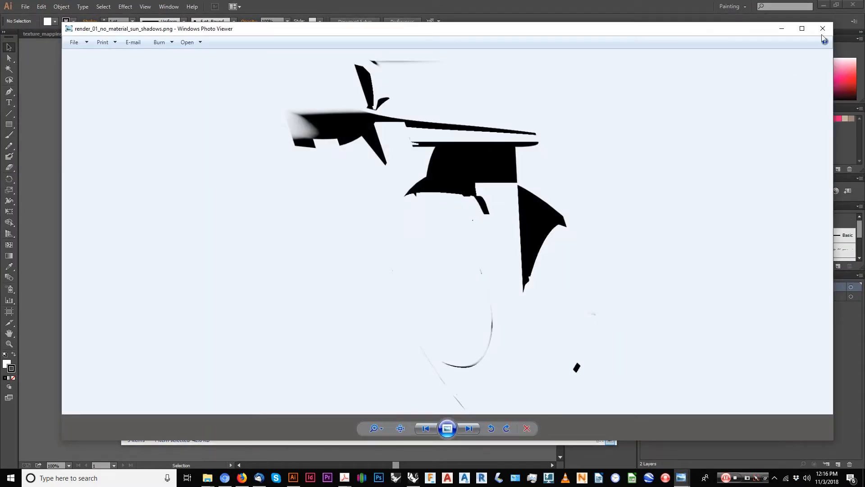
left_click(822, 29)
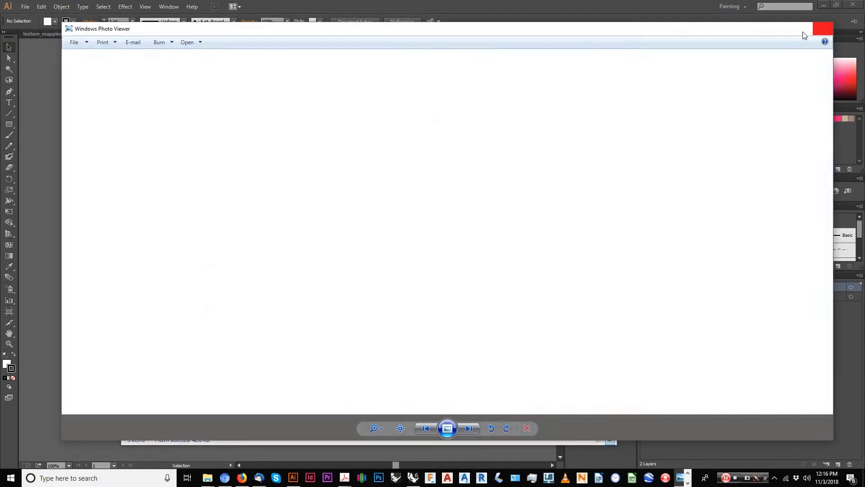
Step: Open the edited render_01_no_material_sun_shadows.png in Illustrator and scale it proportionally to a width of 8 in
left_click(532, 41)
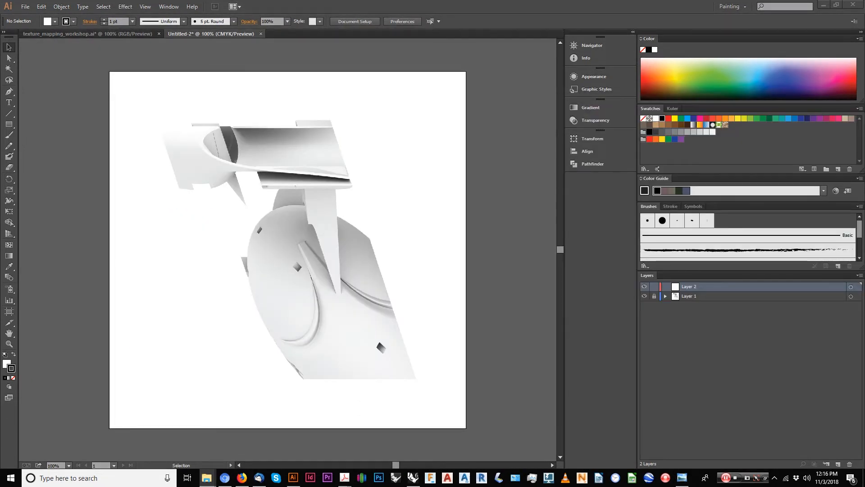
left_click_drag(864, 180, 307, 186)
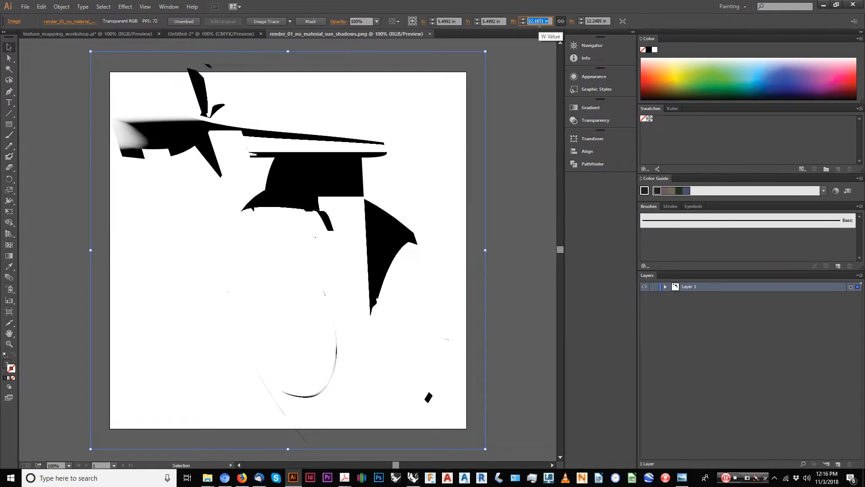
type("8")
key("Return")
Step: Position the shadow image's center at X 5.5 in and Y 5.5 in
left_click(444, 21)
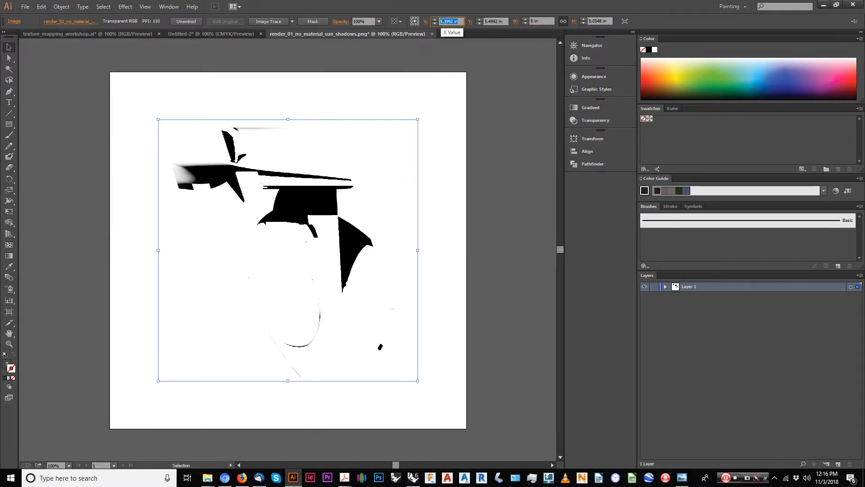
type("5.5")
key("Tab")
key("Tab")
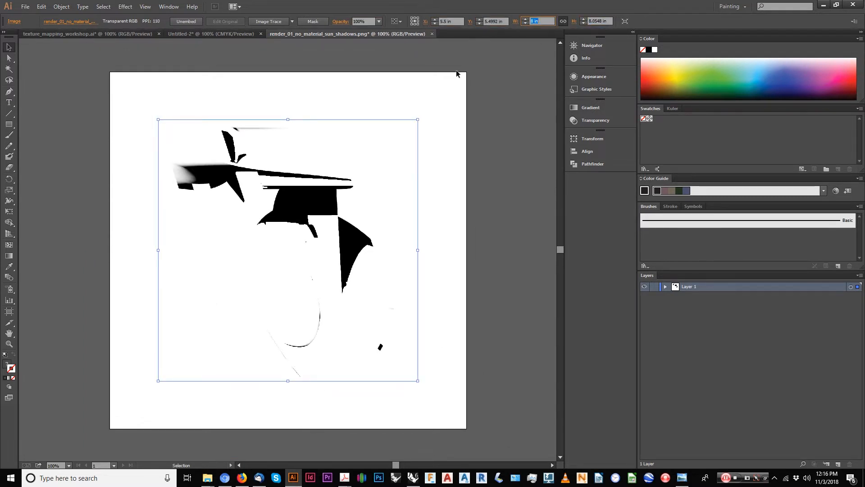
left_click(494, 21)
type("5.5")
key("Tab")
Step: Copy the shadow image in place onto Layer 2 of the Untitled-2 document, with Layer 1 locked beneath it
left_click(487, 104)
left_click(373, 180)
left_click(239, 35)
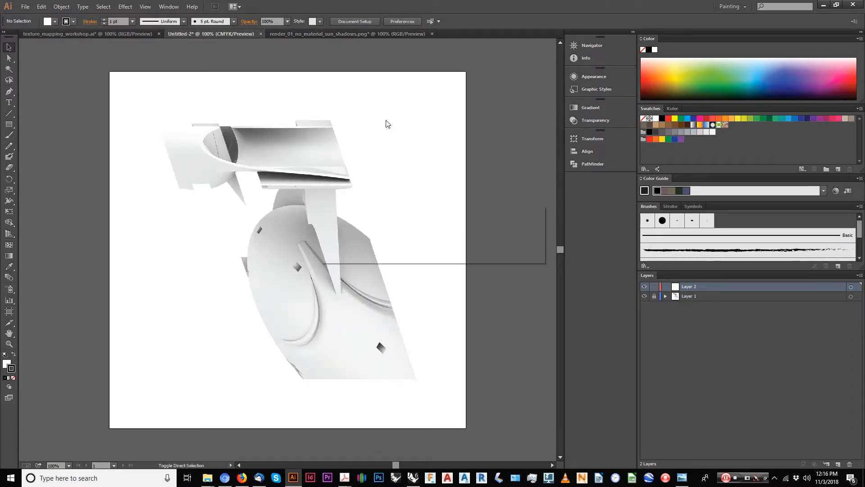
left_click(477, 249)
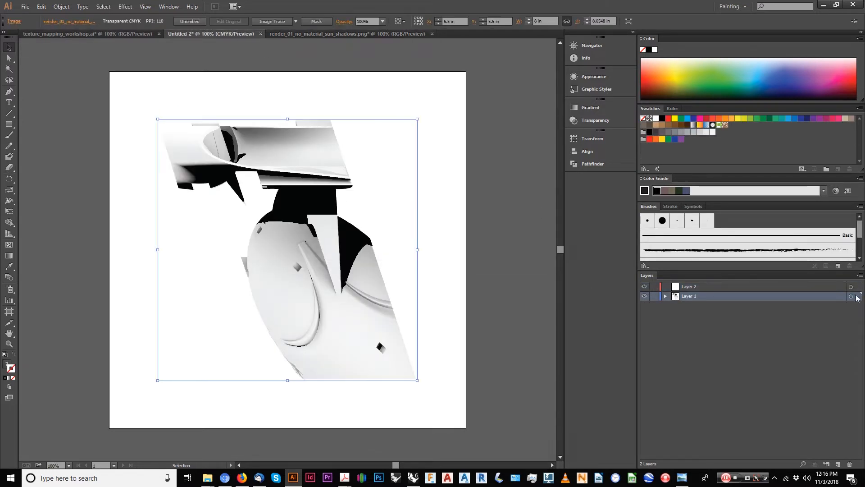
left_click_drag(857, 297, 857, 286)
left_click(654, 296)
Step: Rename Layer 2 as shadow
double_click(688, 287)
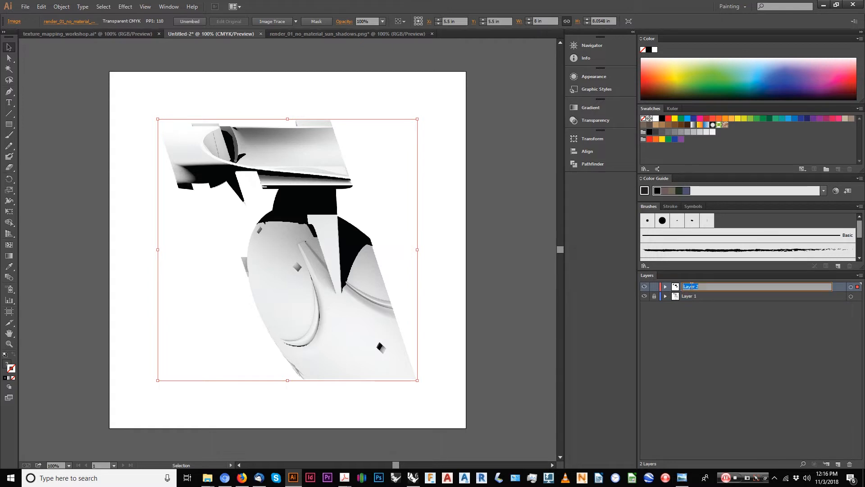
type("shadow")
key("Return")
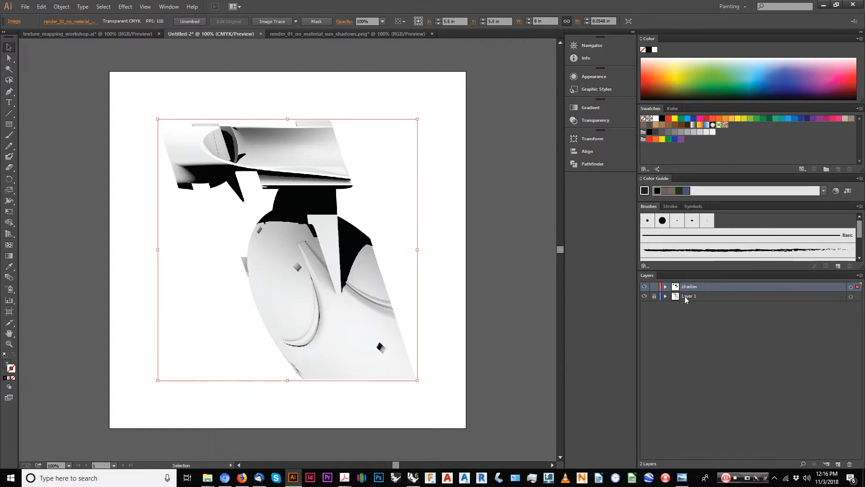
Step: Rename Layer 1 as base and hide it so only the shadow artwork is displayed
double_click(688, 296)
key("Return")
left_click(496, 214)
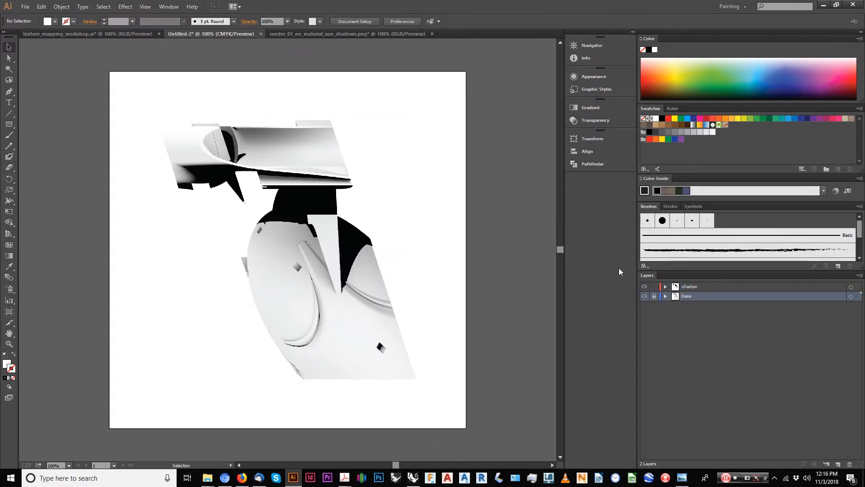
left_click(644, 296)
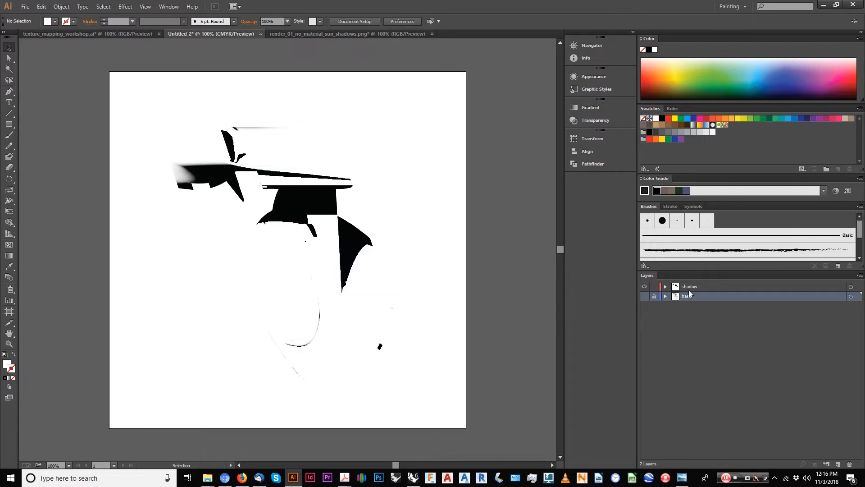
Step: Select the image inside the shadow layer and bring up the Image Trace settings for it, with the advanced options collapsed
left_click(674, 288)
left_click(665, 287)
left_click(819, 297)
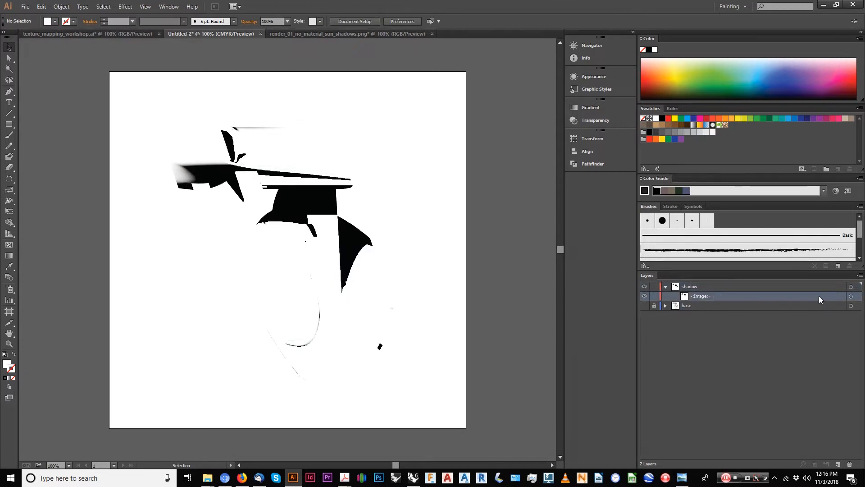
left_click(850, 296)
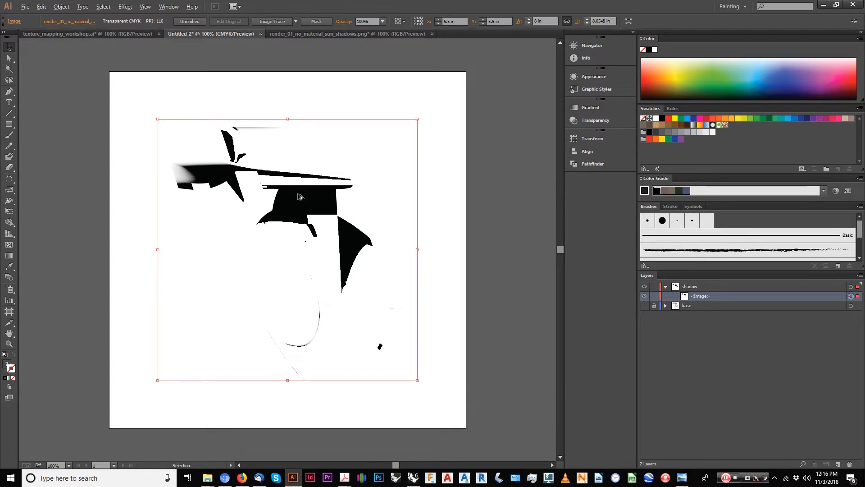
scroll(297, 196, "up", 5, "alt")
scroll(207, 261, "down", 3, "alt")
left_click_drag(238, 258, 353, 174)
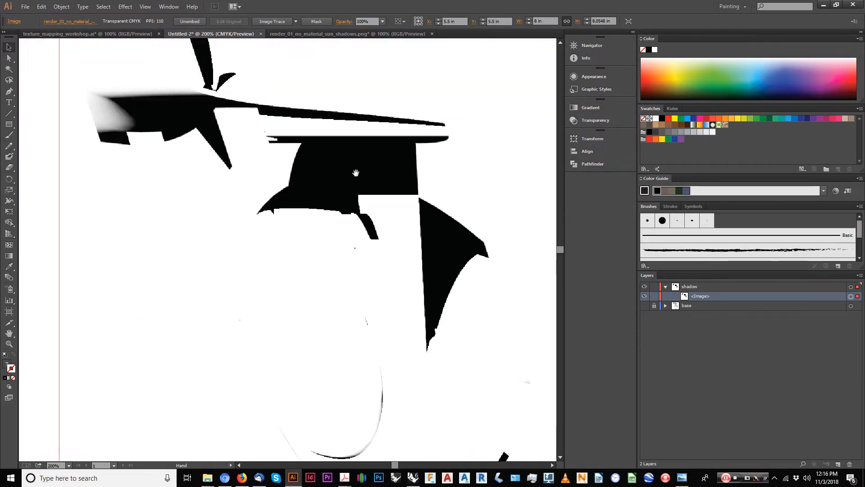
scroll(262, 153, "down", 1, "alt")
left_click(176, 6)
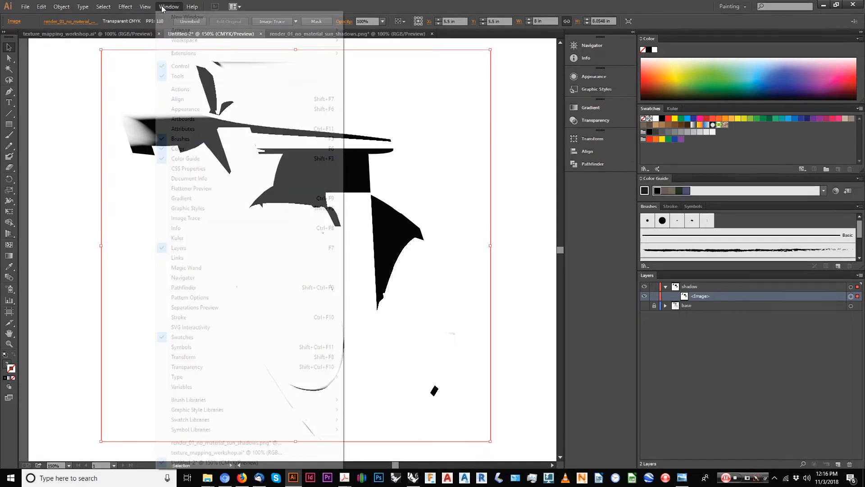
left_click(208, 218)
left_click_drag(468, 81, 476, 81)
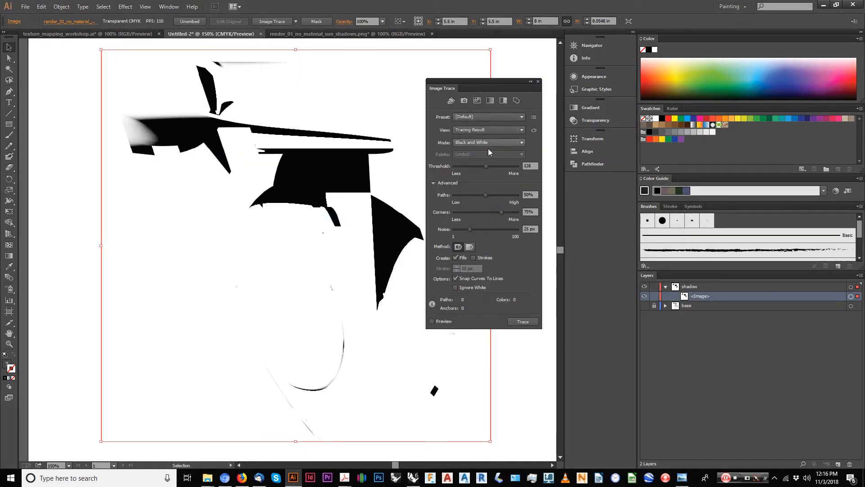
left_click(433, 183)
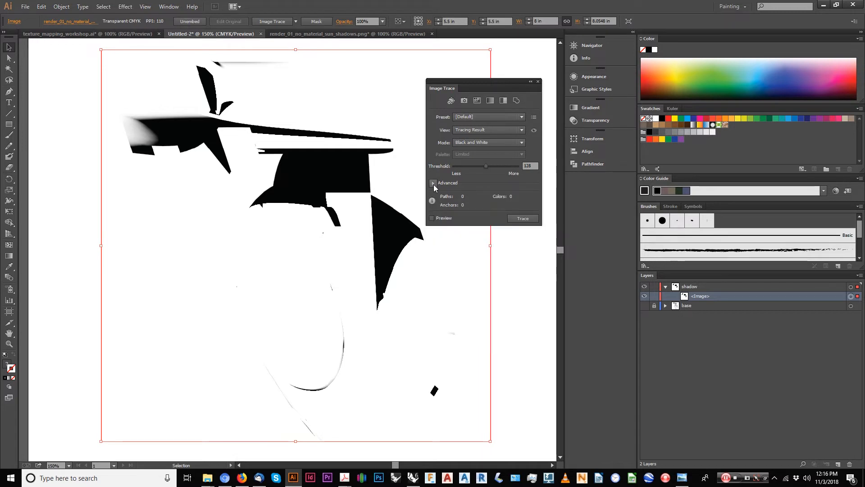
Step: Trace the shadow image with the High Fidelity Photo preset
left_click(484, 117)
left_click(477, 132)
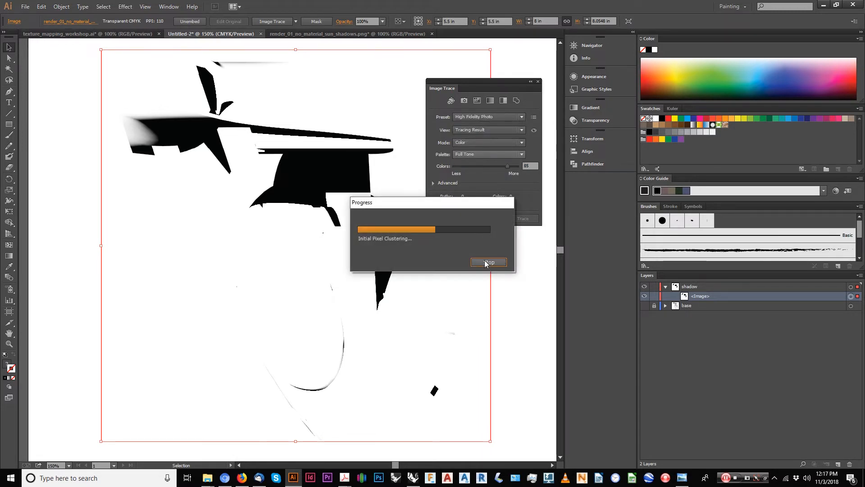
left_click_drag(455, 204, 357, 186)
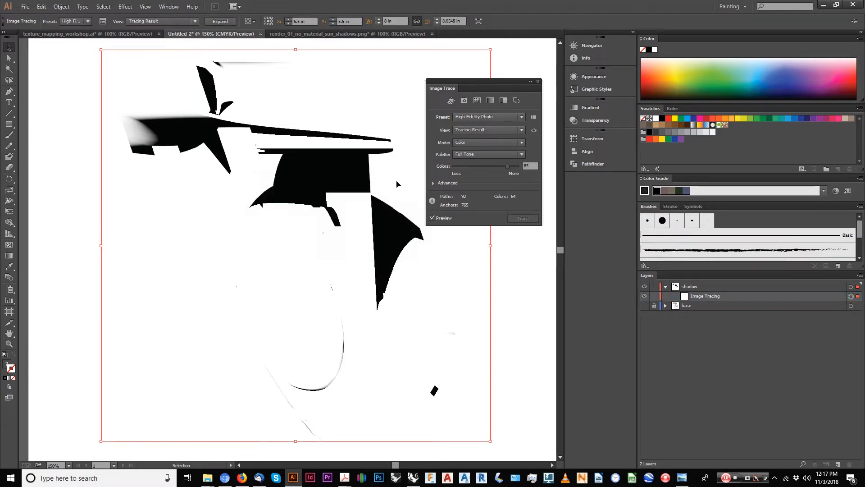
Step: Retrace the shadow image with the Default preset in Black and White mode, ignoring white, and close the trace settings
left_click(493, 115)
left_click(479, 134)
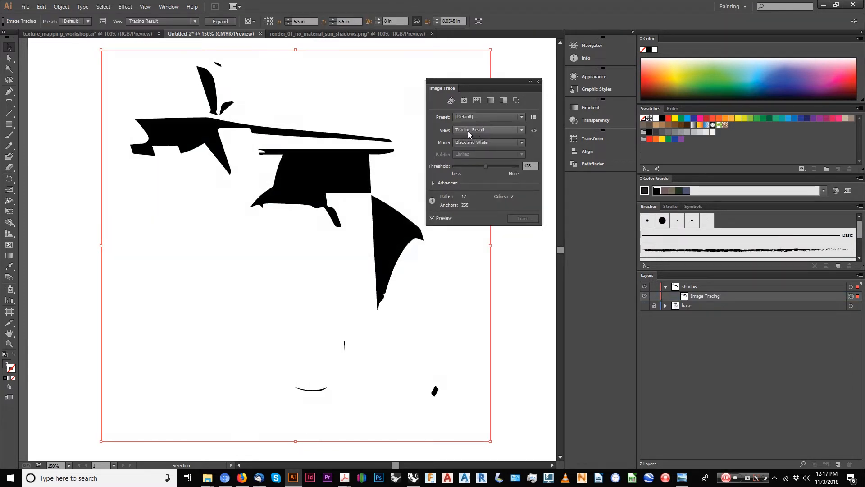
left_click(477, 129)
left_click(488, 140)
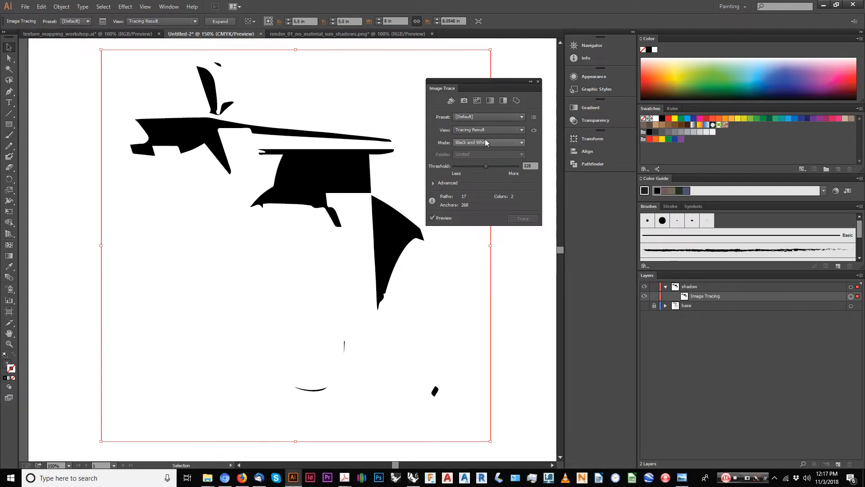
left_click(433, 183)
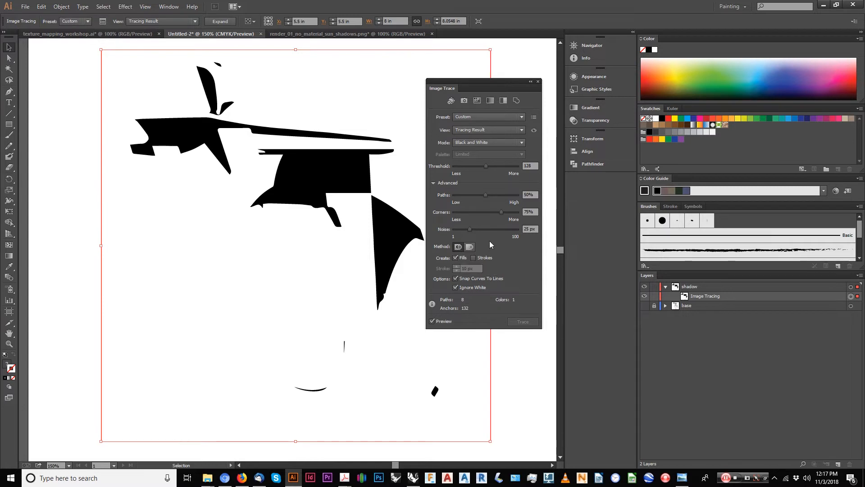
left_click(538, 81)
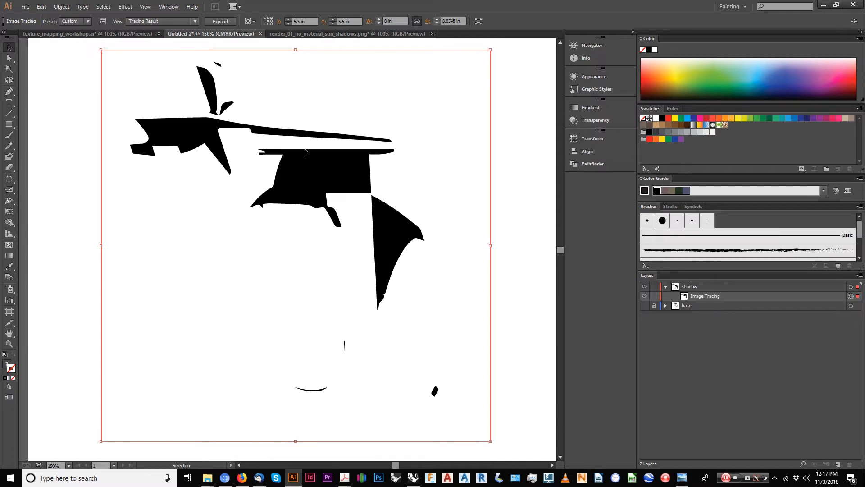
Step: Expand the traced shadow image into vector paths and ungroup them
scroll(317, 234, "down", 2, "alt")
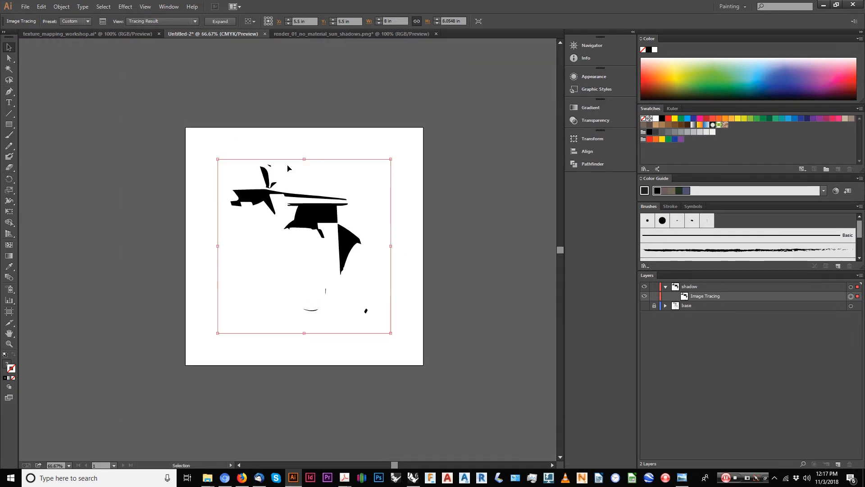
left_click(220, 21)
scroll(345, 230, "up", 1, "alt")
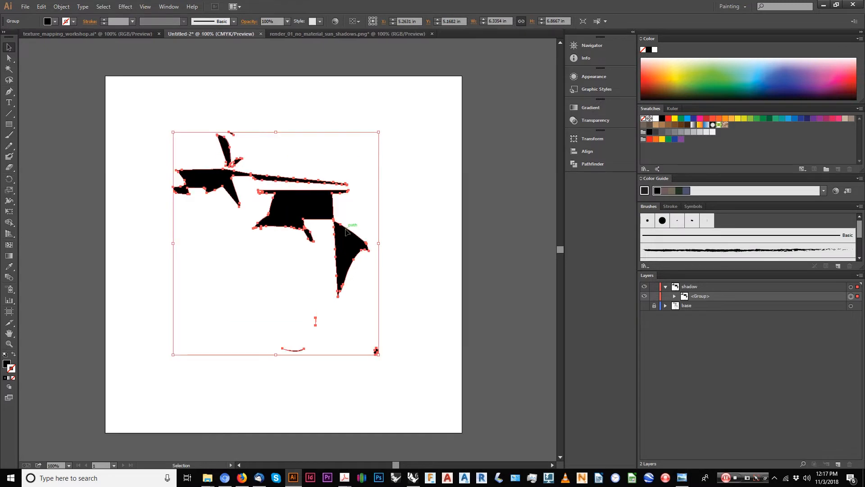
left_click(393, 202)
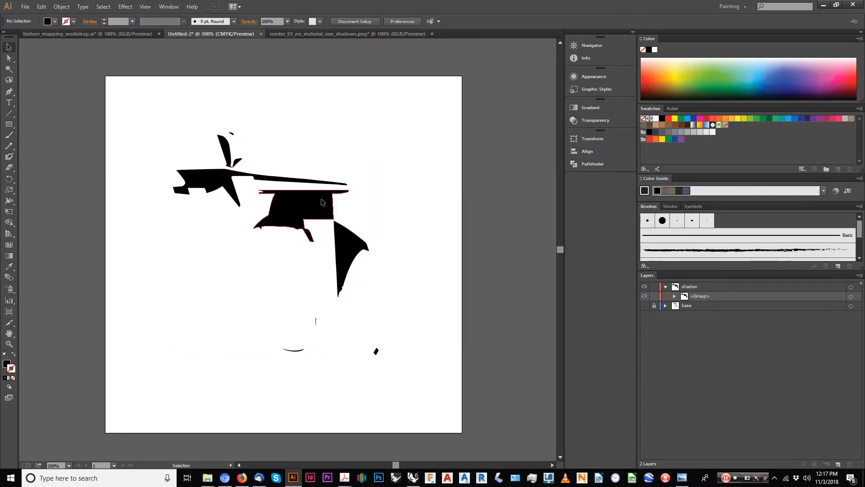
left_click(321, 202)
right_click(322, 202)
left_click(355, 251)
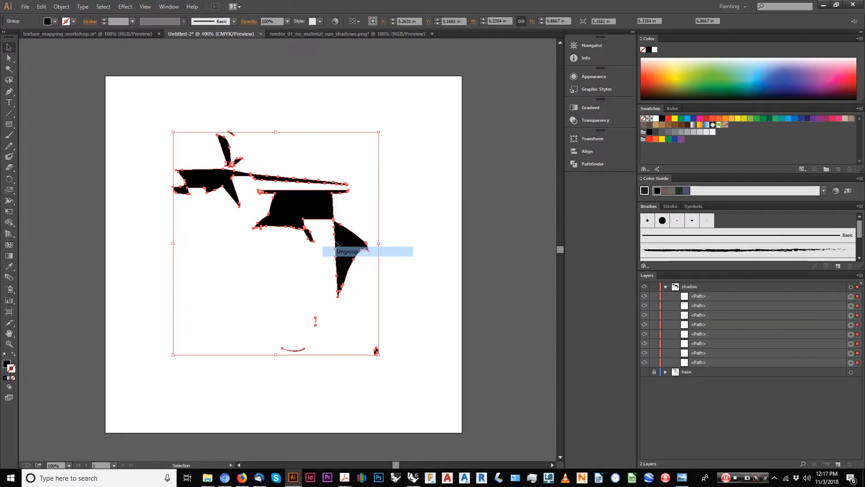
Step: Select several individual paths in the shadow layer one by one and examine their traced outlines up close
scroll(310, 214, "up", 1, "alt")
left_click(703, 305)
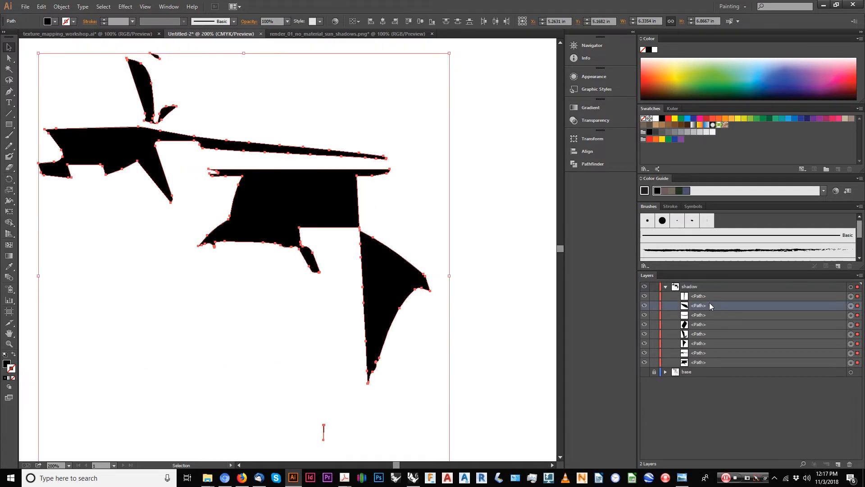
left_click(850, 305)
key("ctrl+minus")
key("ctrl+minus")
key("ctrl+minus")
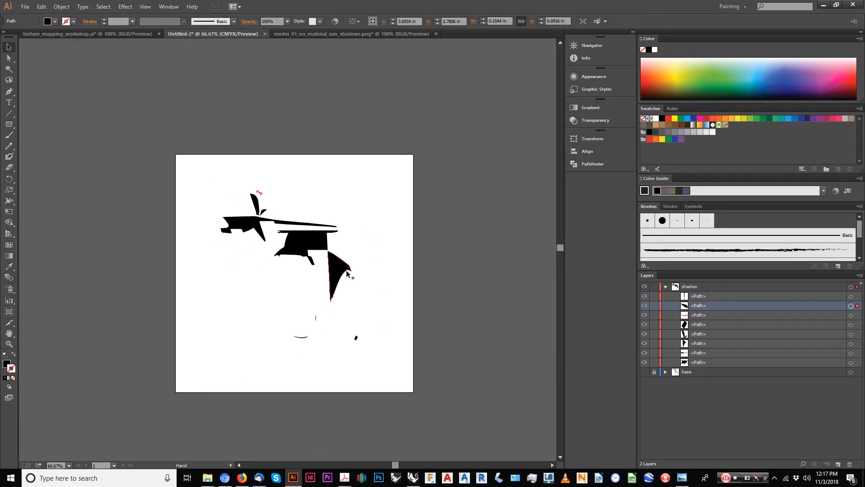
left_click(851, 325)
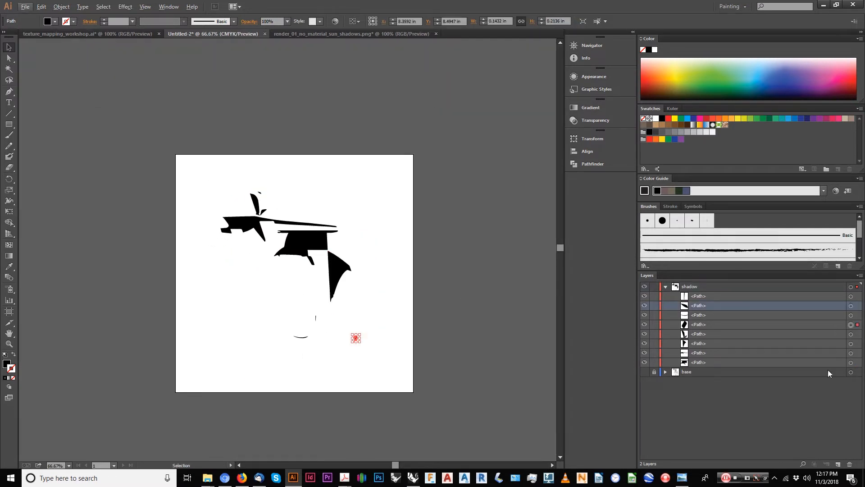
left_click(748, 336)
left_click(851, 334)
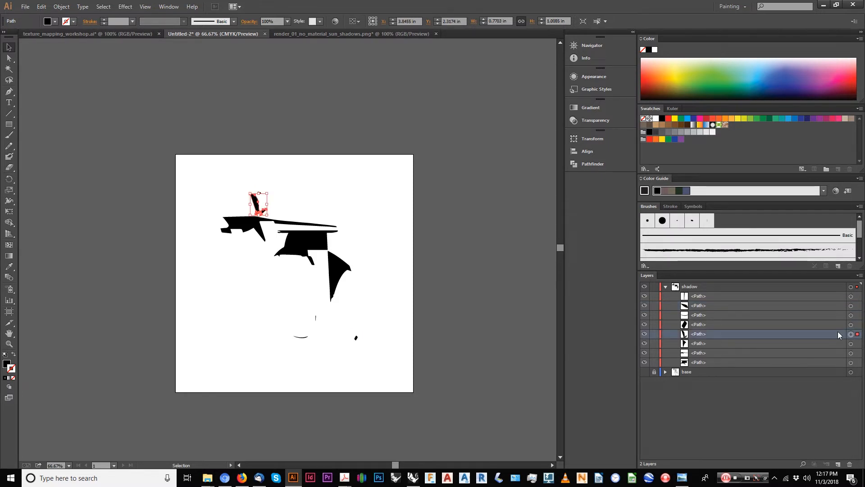
key("ctrl+plus")
key("ctrl+plus")
key("ctrl+plus")
key("ctrl+plus")
key("ctrl+plus")
key("ctrl+plus")
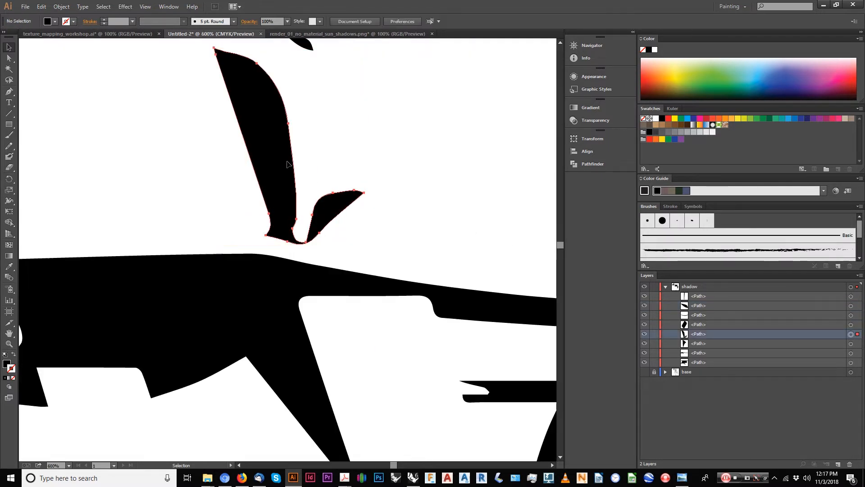
key("ctrl+minus")
key("ctrl+minus")
key("ctrl+minus")
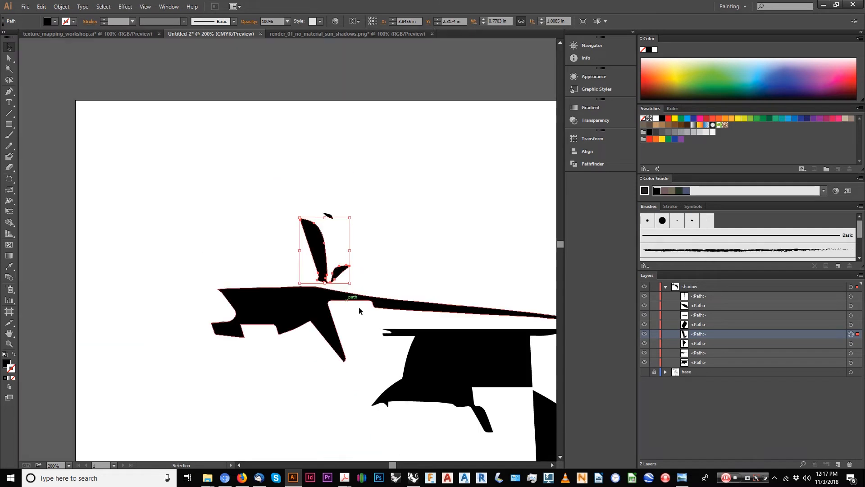
Step: Fill all paths on the shadow layer with a medium gray, check the result deselected, and reselect the whole layer's artwork
left_click(851, 288)
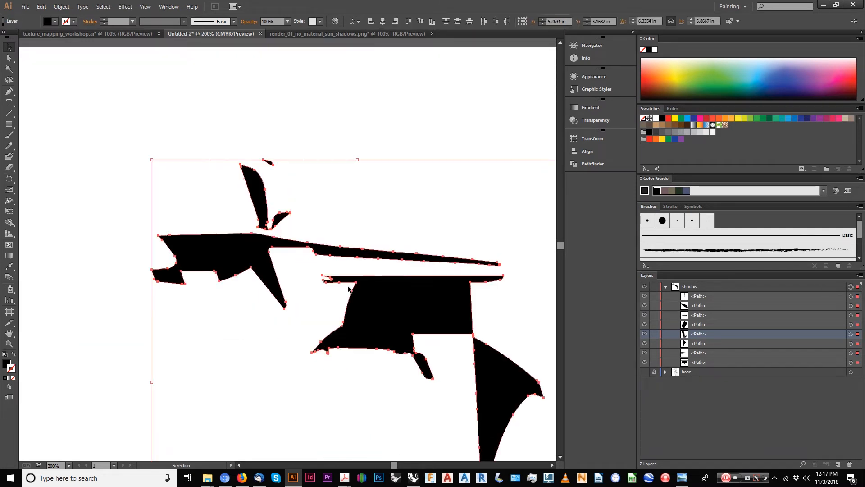
left_click(6, 364)
double_click(6, 364)
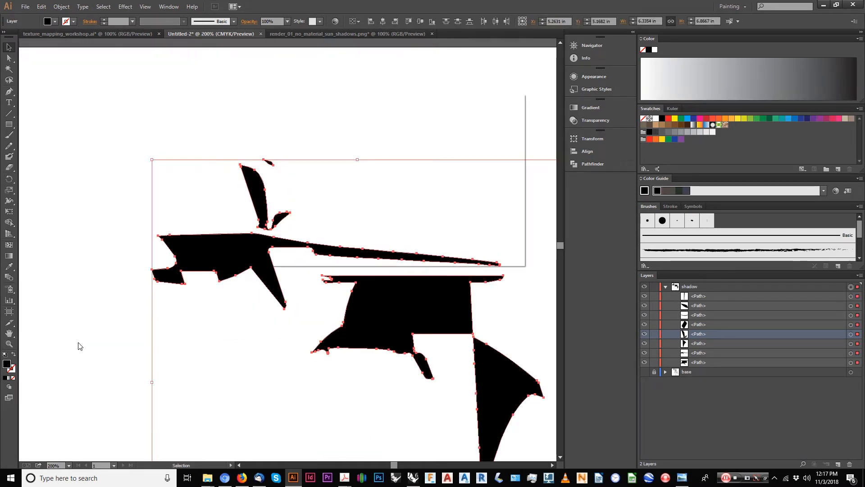
left_click(350, 145)
left_click(476, 128)
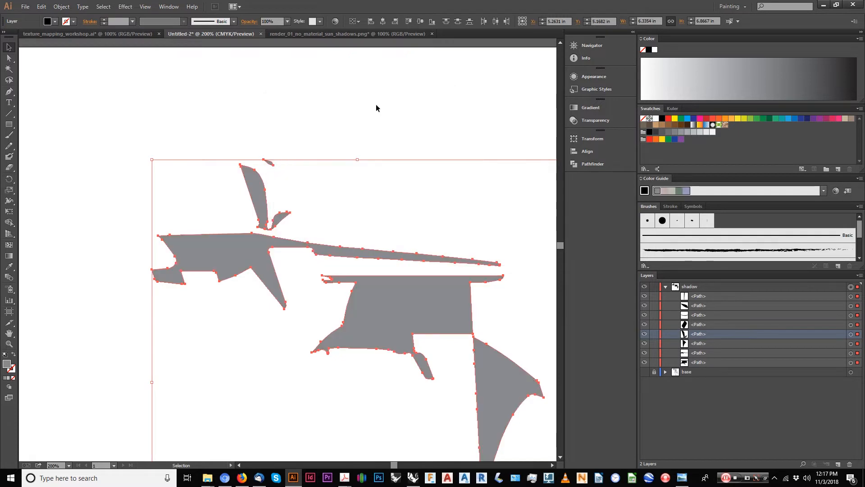
left_click(343, 209)
key("ctrl+minus")
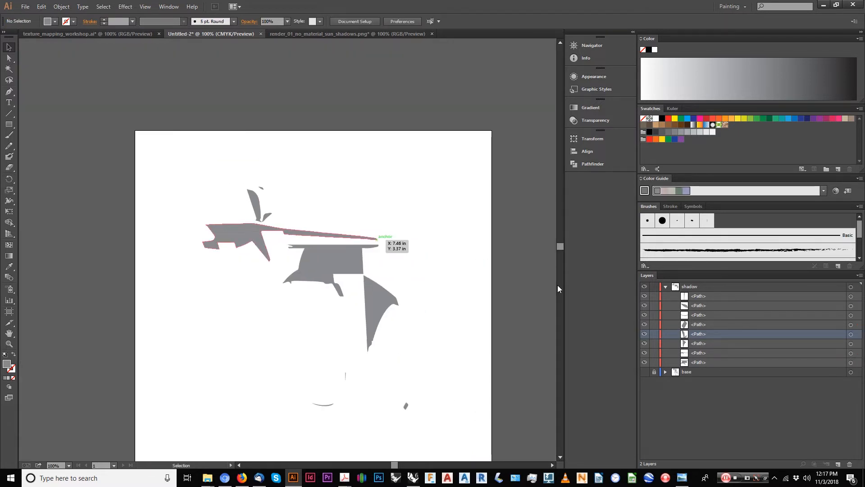
left_click(850, 287)
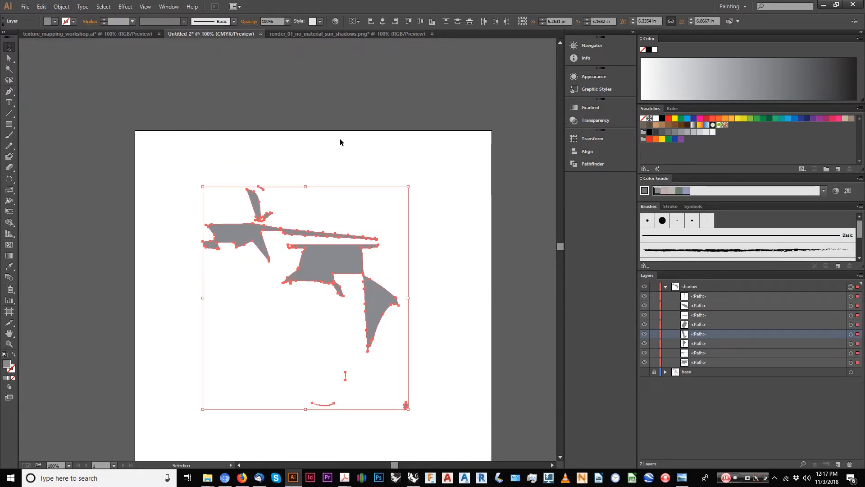
left_click(169, 6)
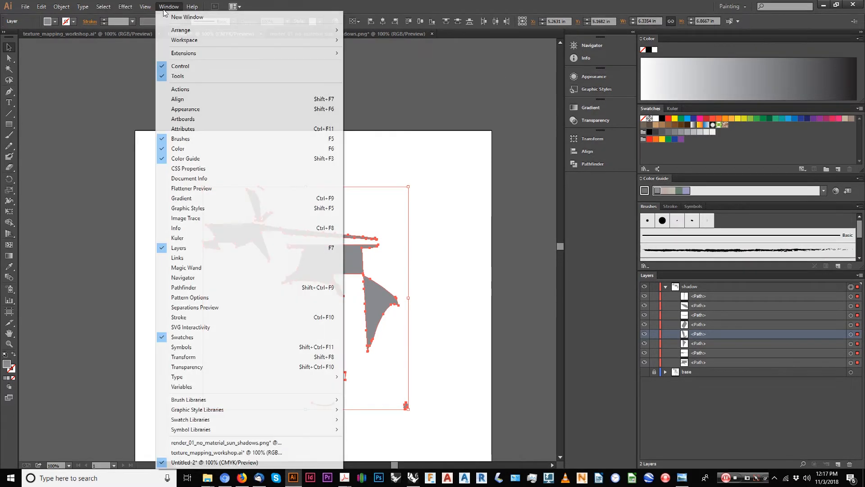
left_click(186, 148)
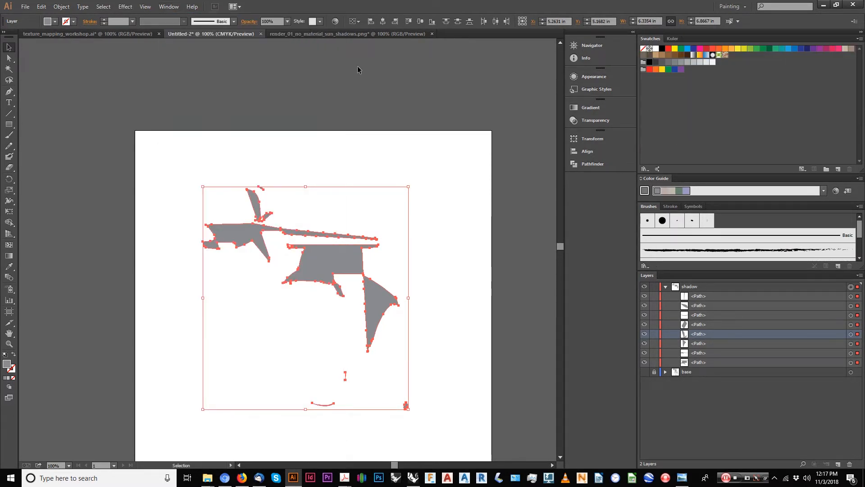
left_click(859, 38)
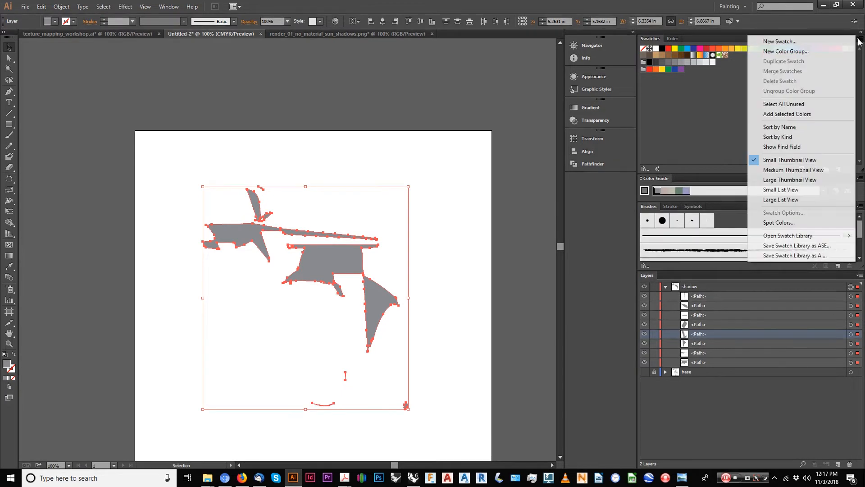
left_click(657, 113)
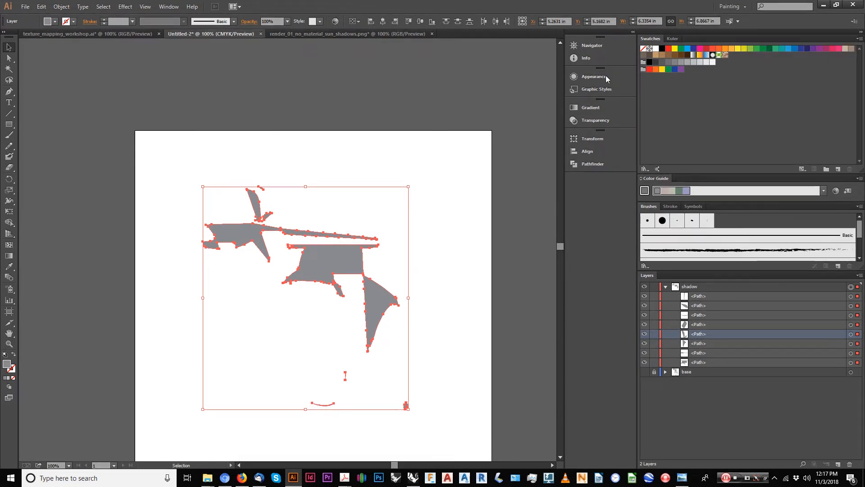
left_click(169, 6)
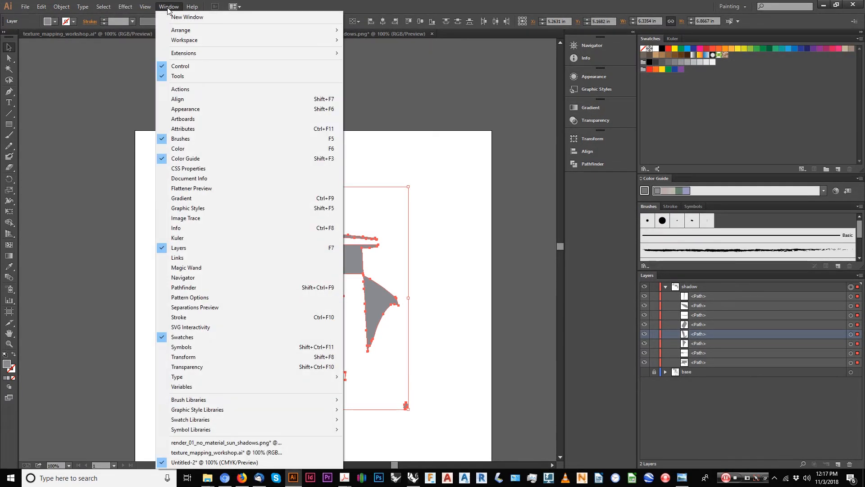
left_click(195, 149)
Step: Switch the color spectrum to RGB and fill all shadow-layer paths with bright pink FF0A7E
left_click(860, 38)
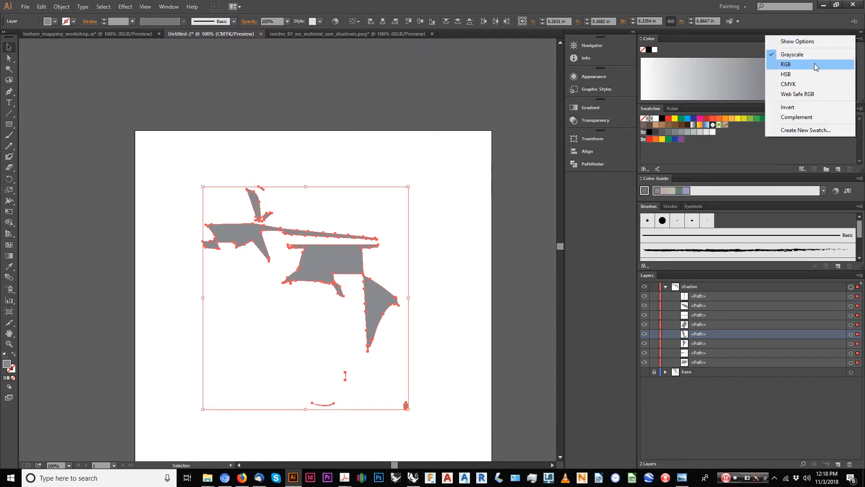
left_click(816, 63)
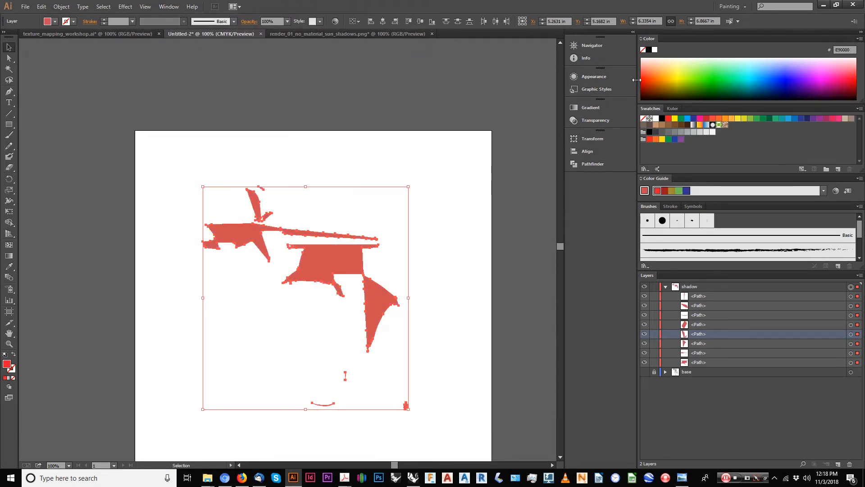
left_click(642, 79)
left_click(853, 81)
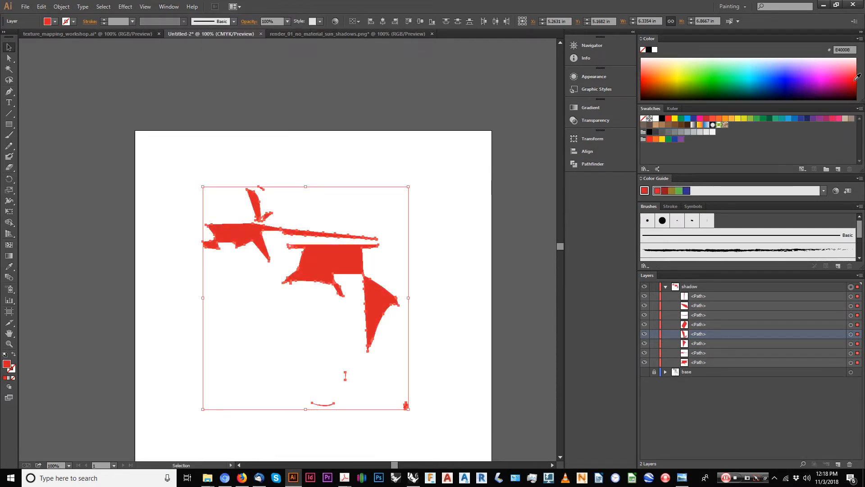
left_click(847, 79)
left_click(840, 79)
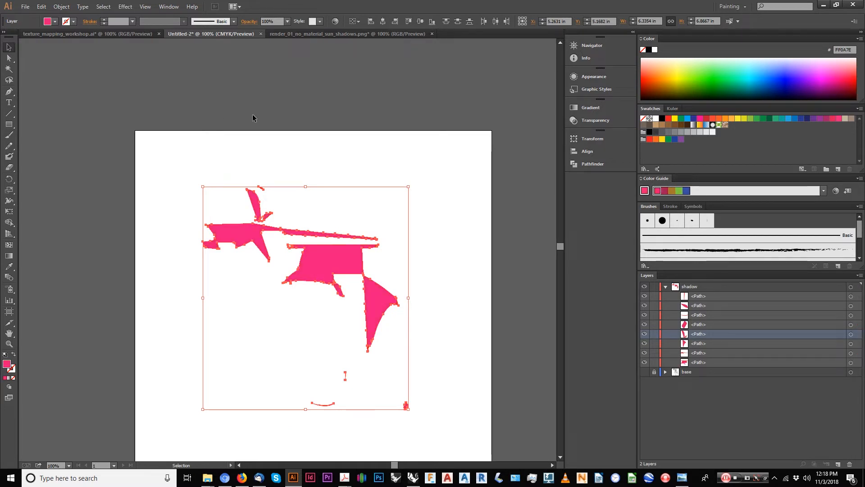
left_click(252, 115)
Step: Collapse the shadow layer and make the base layer visible beneath the pink shadow shapes
left_click(665, 287)
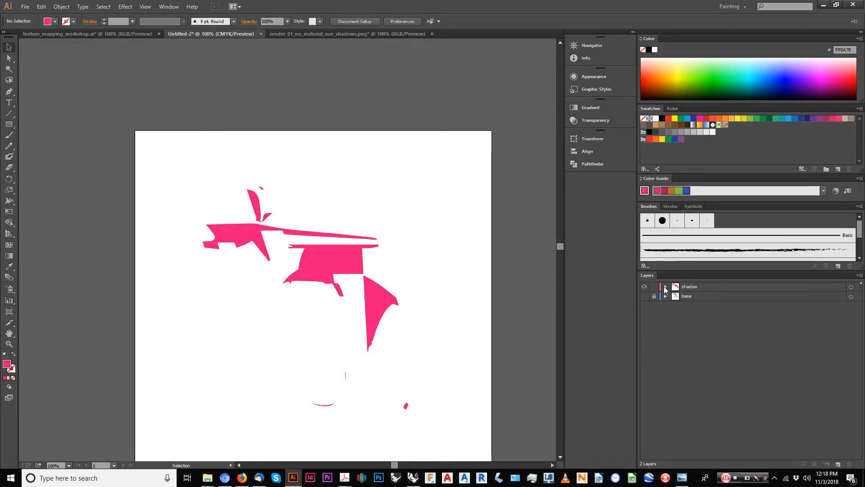
left_click(645, 296)
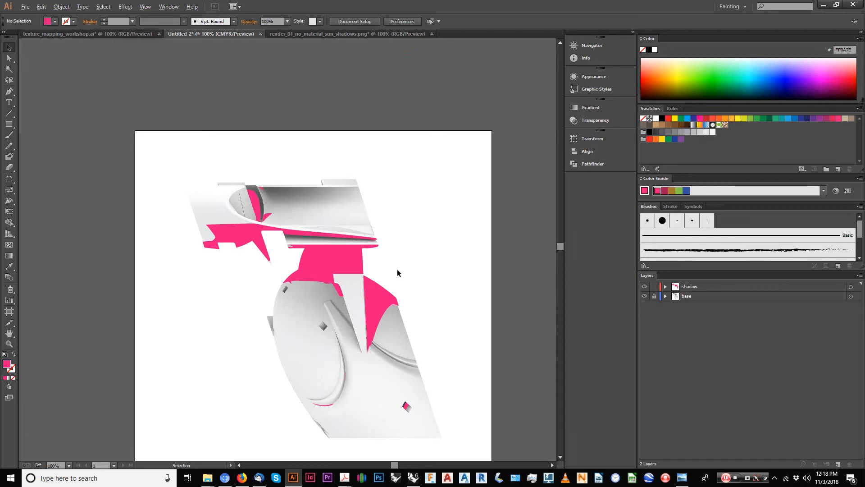
scroll(342, 267, "up", 1, "alt")
left_click_drag(325, 234, 313, 212)
scroll(314, 212, "down", 1, "alt")
scroll(459, 213, "down", 1)
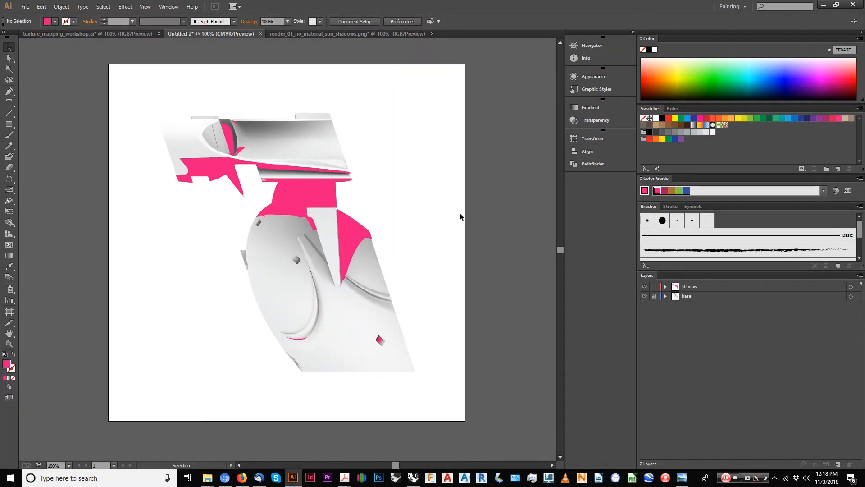
Step: Select all artwork on the shadow layer
left_click(851, 287)
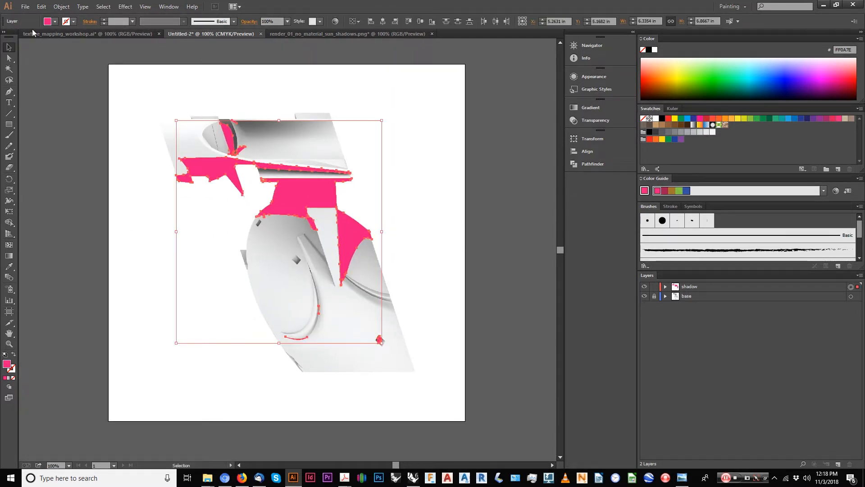
left_click(61, 7)
mouse_move(175, 9)
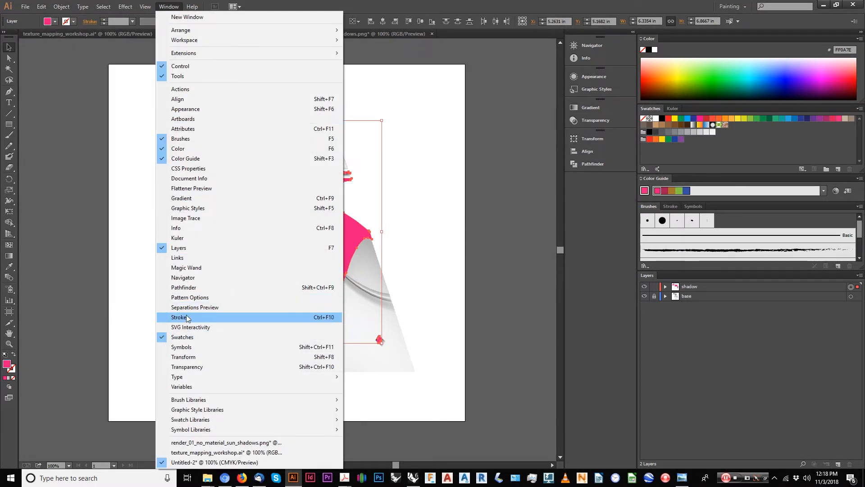
left_click(412, 202)
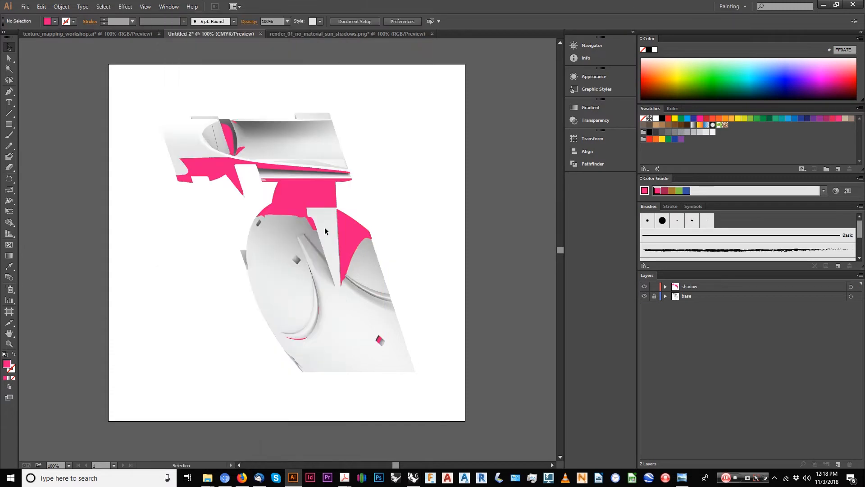
left_click(851, 287)
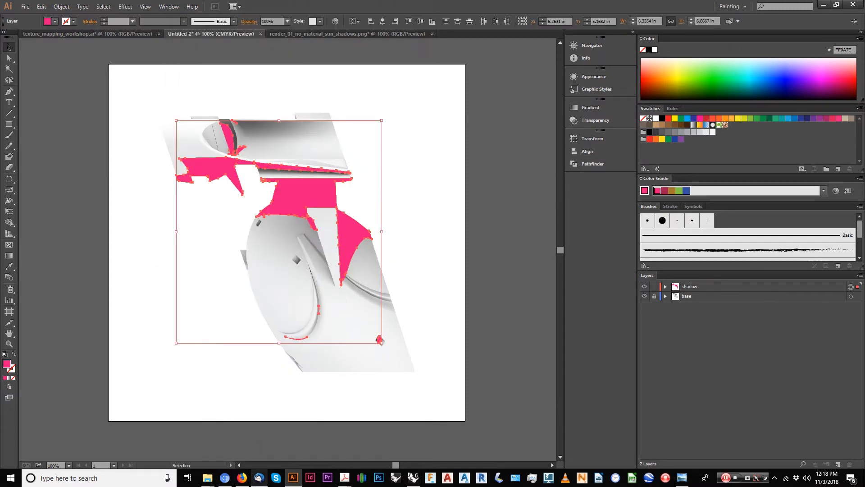
Step: Switch to Firefox, examine Bryan Cantley's striped composite drawings as a pattern reference, and return to Illustrator
left_click(242, 477)
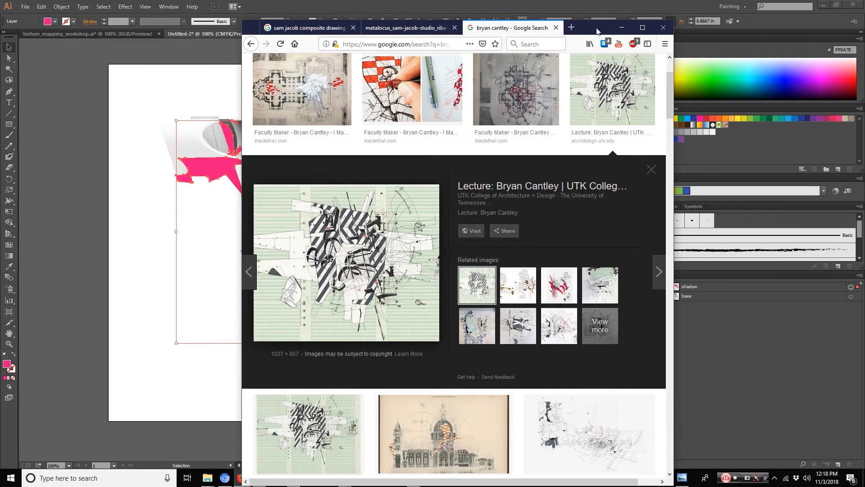
left_click_drag(596, 31, 611, 32)
left_click(668, 170)
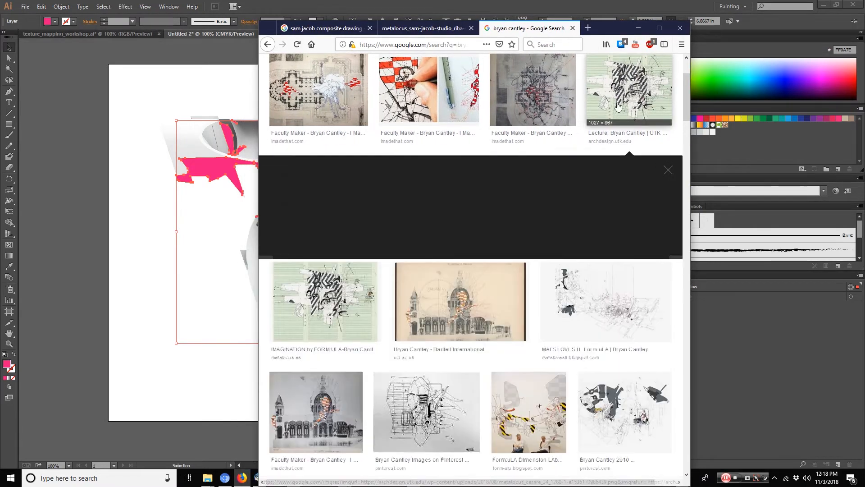
left_click(369, 204)
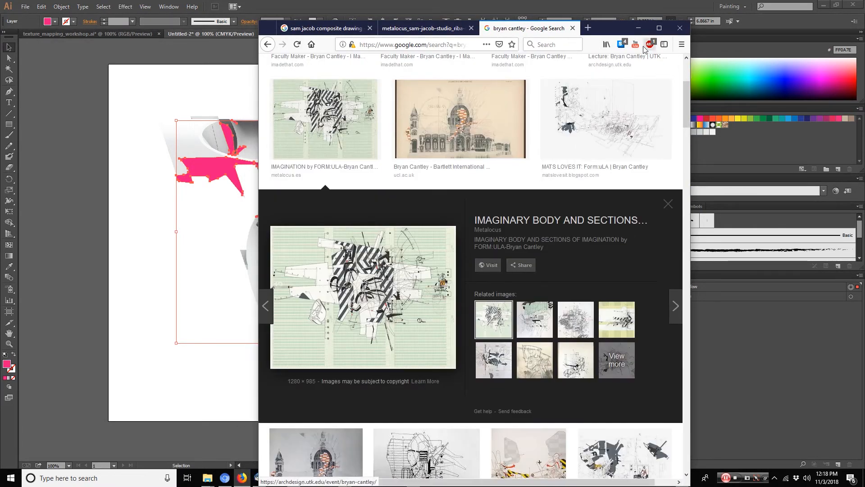
left_click(638, 28)
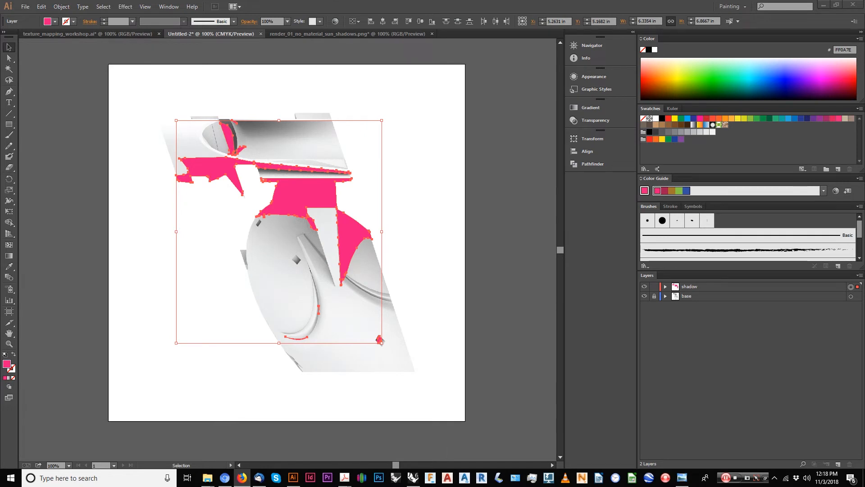
left_click(132, 7)
mouse_move(103, 7)
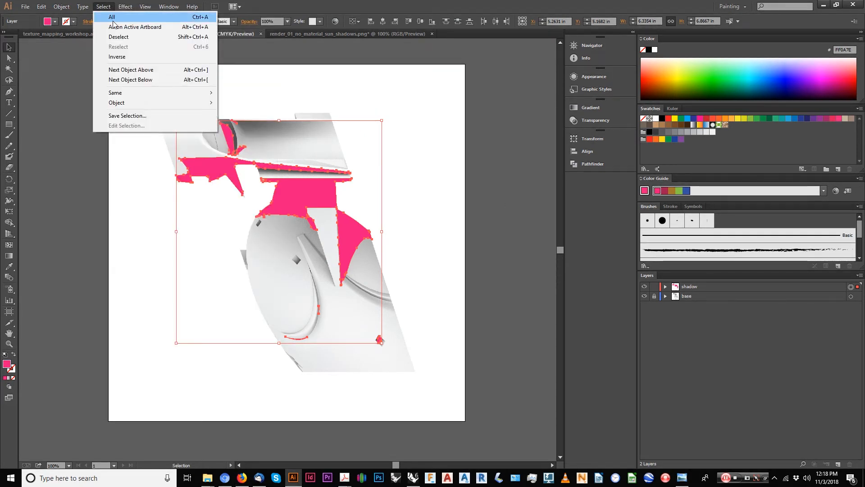
mouse_move(165, 8)
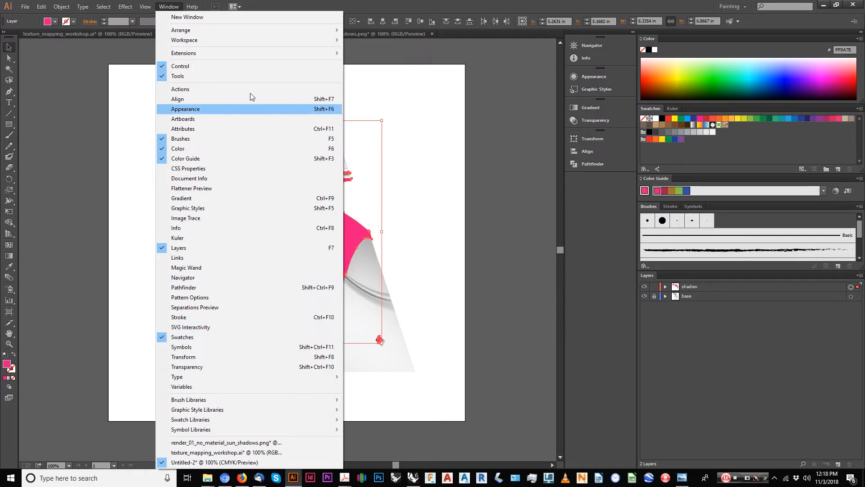
double_click(165, 8)
Step: Load the Basic Graphics_Lines pattern library and fill the shadow artwork with the 10 lpi 40% horizontal line pattern
left_click(669, 167)
left_click(645, 169)
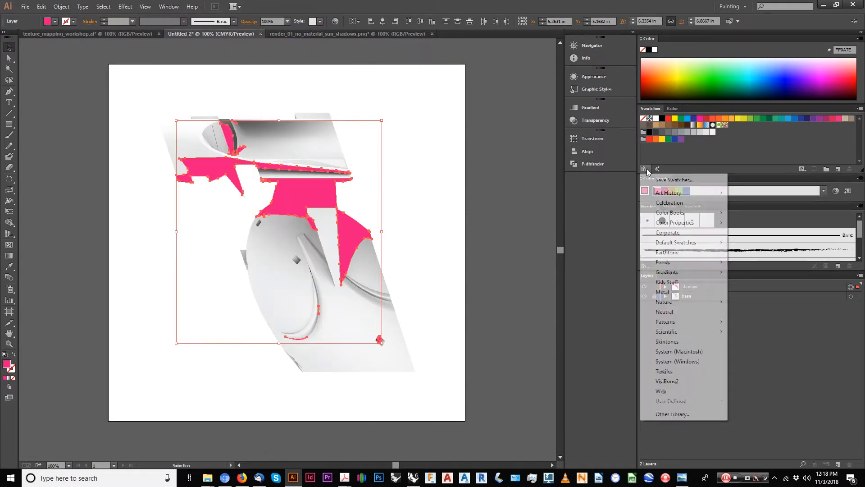
mouse_move(687, 321)
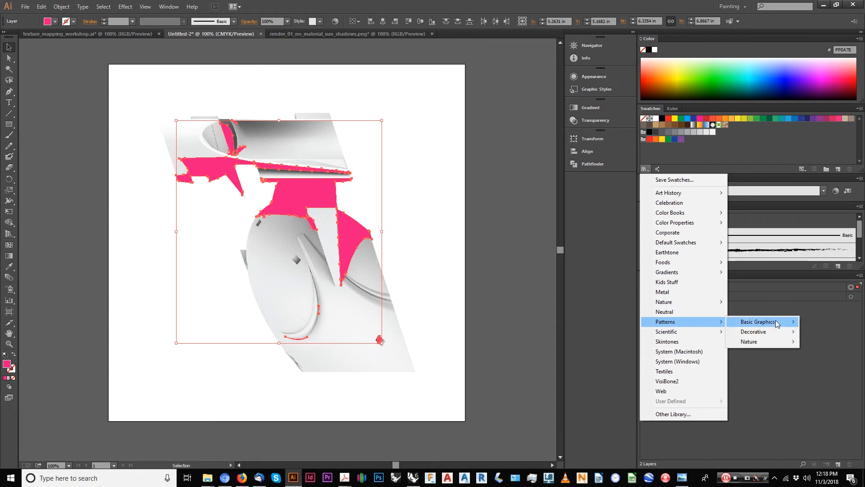
mouse_move(775, 322)
left_click(703, 332)
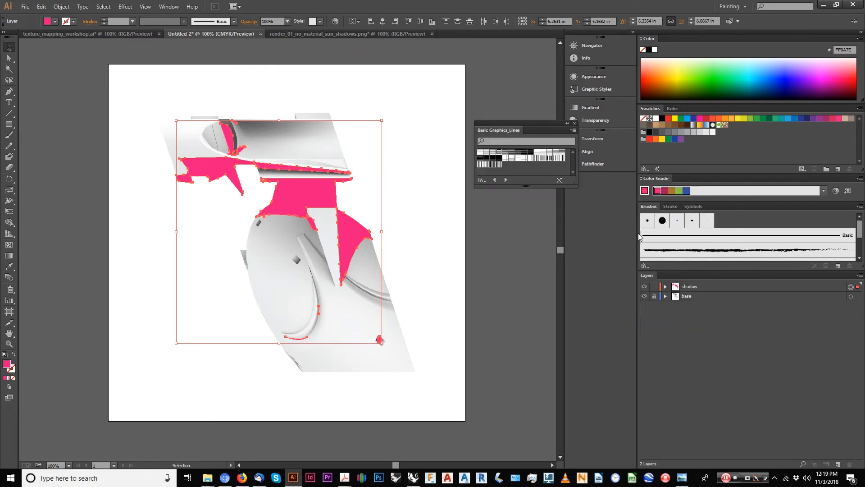
left_click(486, 152)
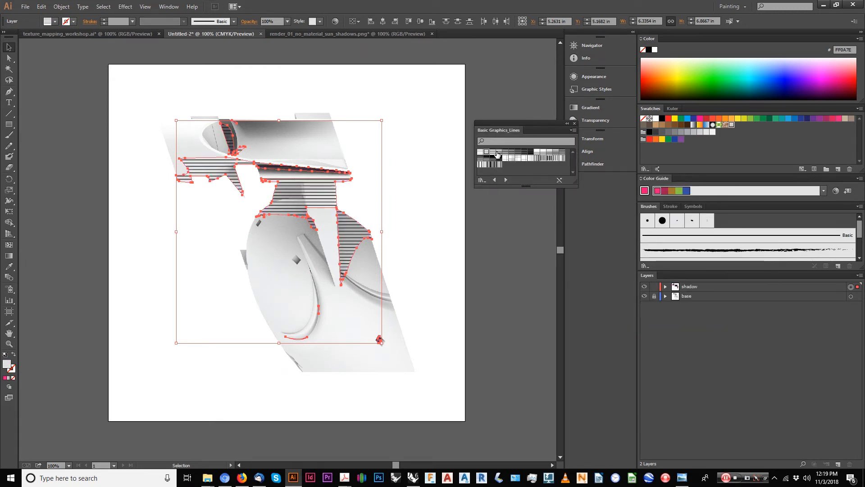
left_click(498, 152)
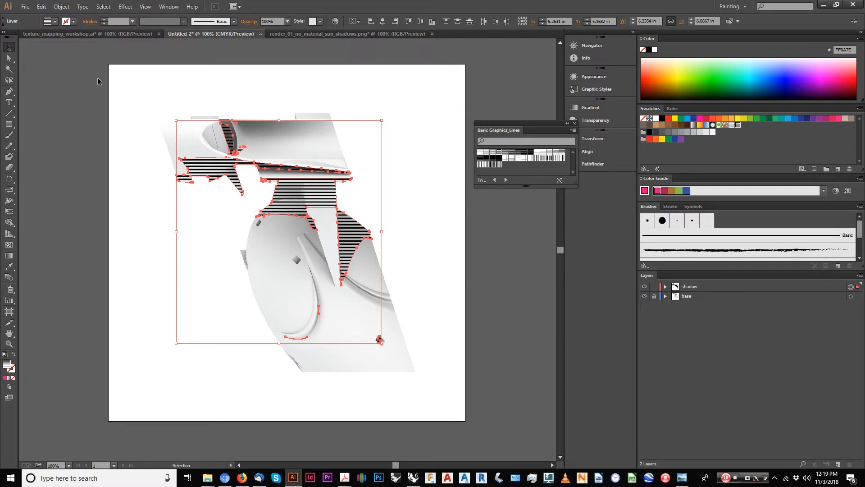
left_click(86, 71)
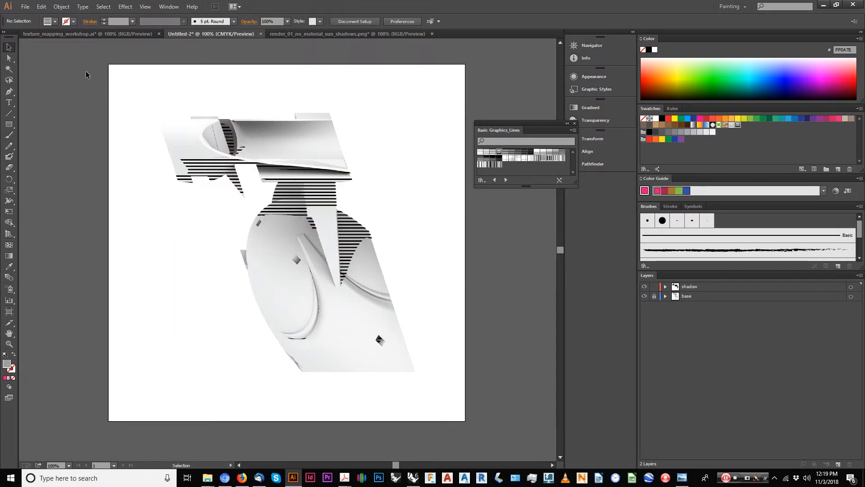
Step: Combine all paths on the shadow layer into one compound path and check it in the layer's contents
left_click(284, 188)
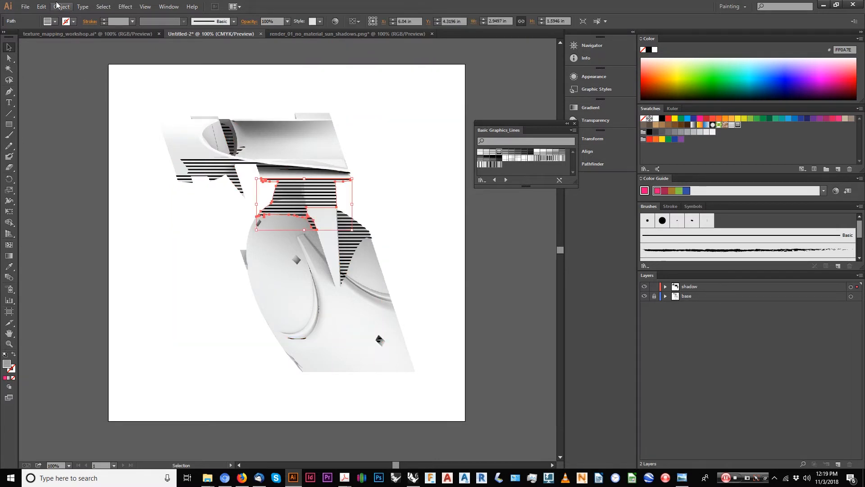
left_click(850, 287)
right_click(300, 190)
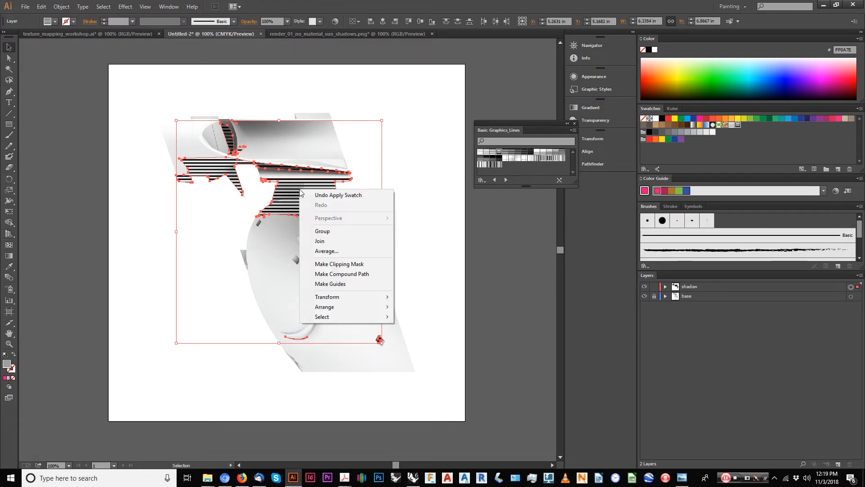
left_click(342, 274)
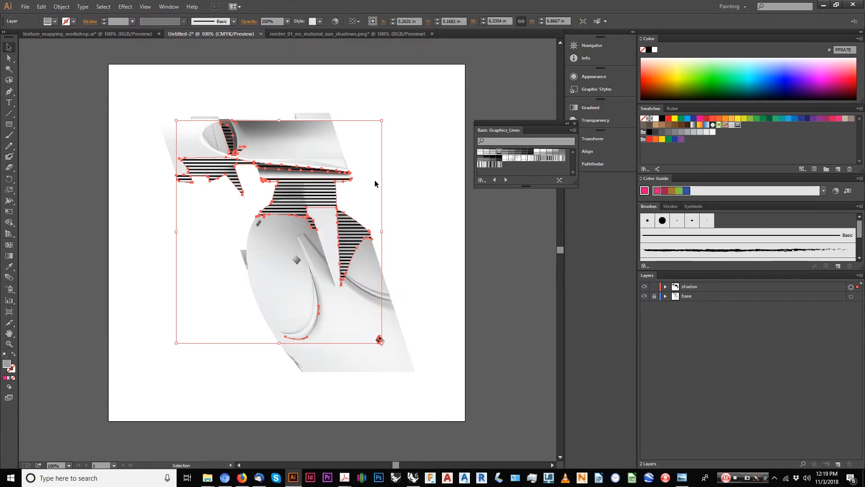
left_click(665, 287)
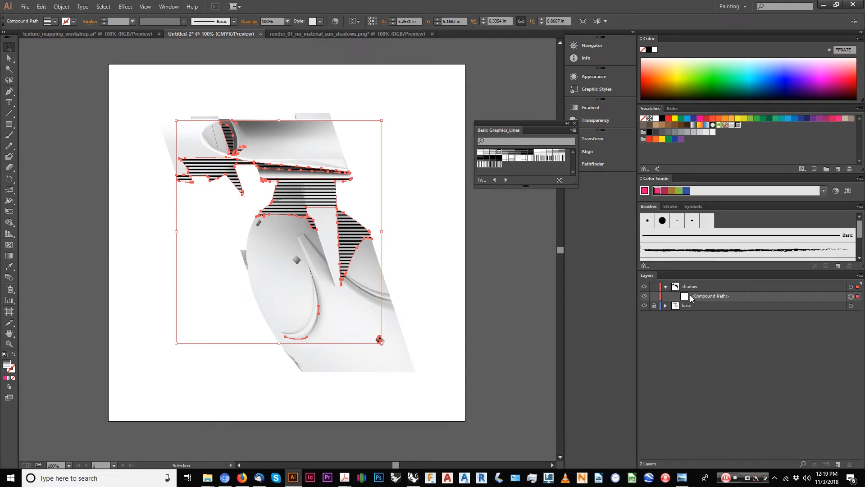
left_click(714, 295)
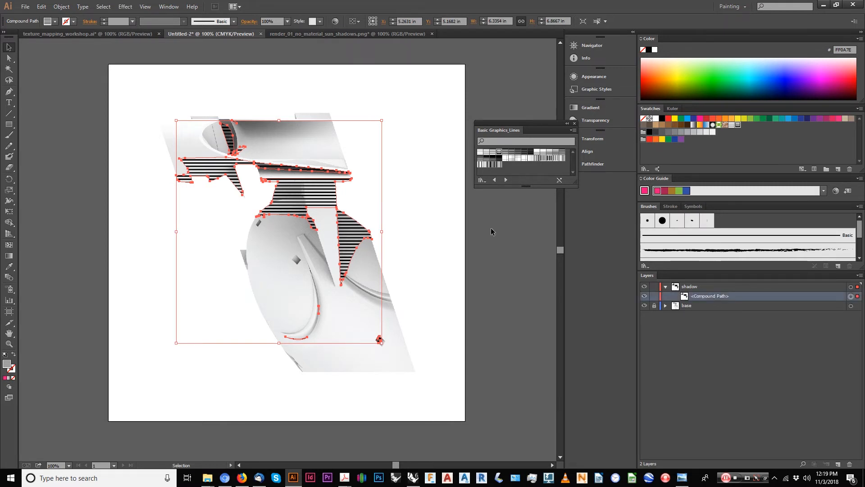
Step: Open the line pattern filling the shadow compound path for editing
left_click(424, 144)
left_click(323, 190)
left_click(61, 7)
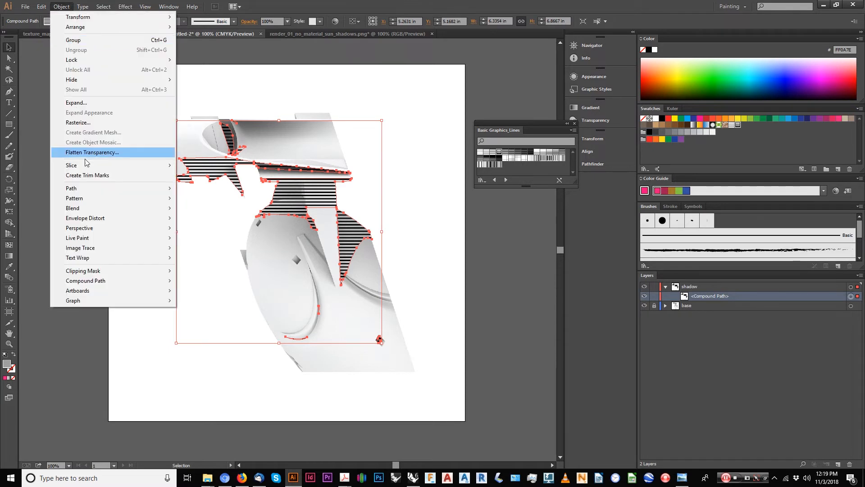
mouse_move(92, 198)
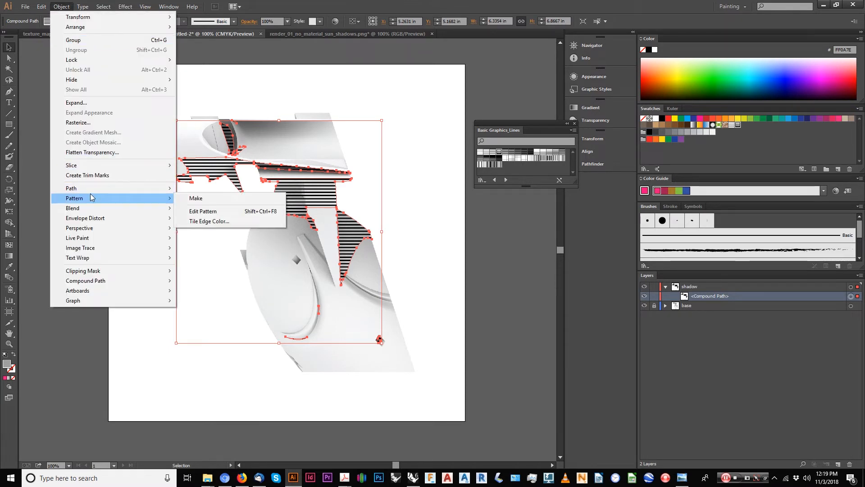
left_click(203, 215)
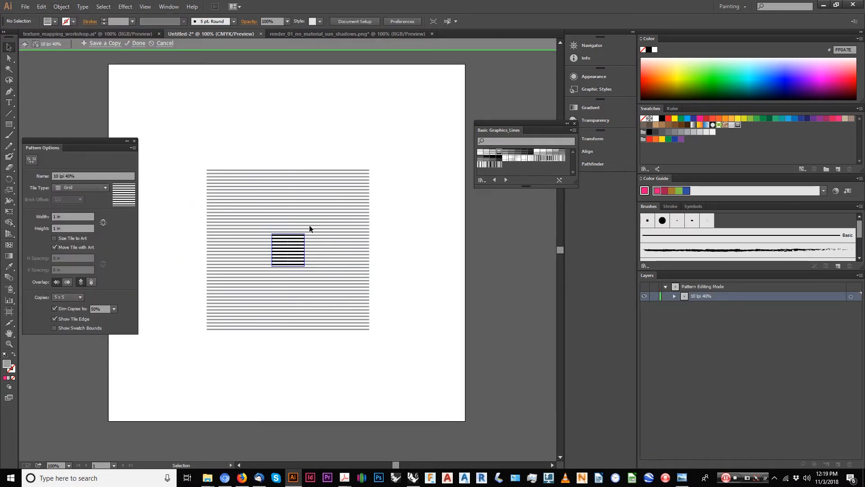
Step: Set the stroke color of the pattern tile's lines to pink F44074 and finish editing the pattern
left_click_drag(279, 283, 279, 284)
left_click(14, 369)
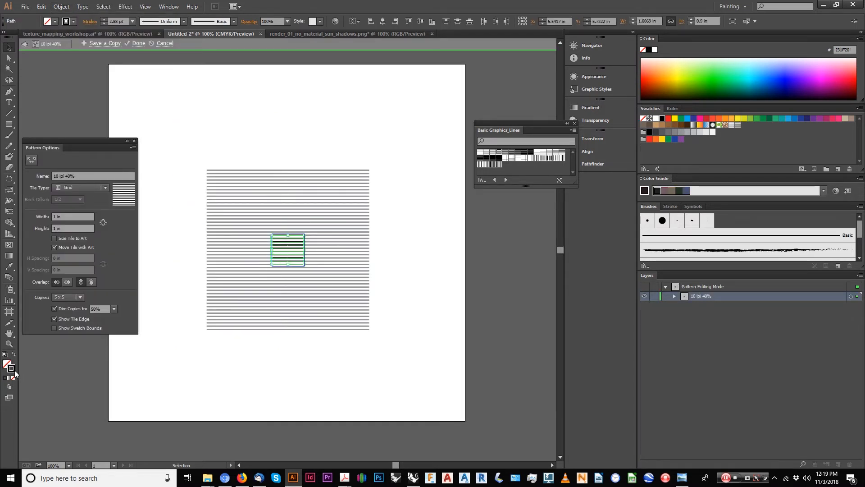
double_click(14, 369)
left_click(364, 141)
left_click(374, 135)
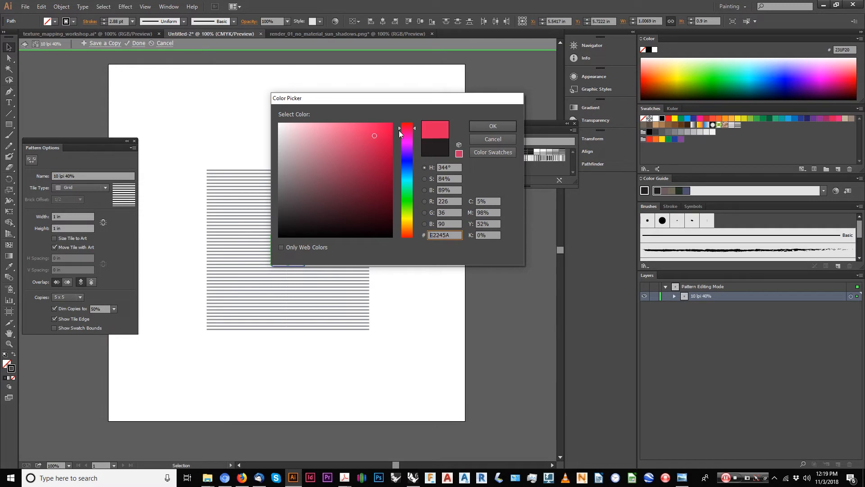
left_click_drag(377, 128, 363, 127)
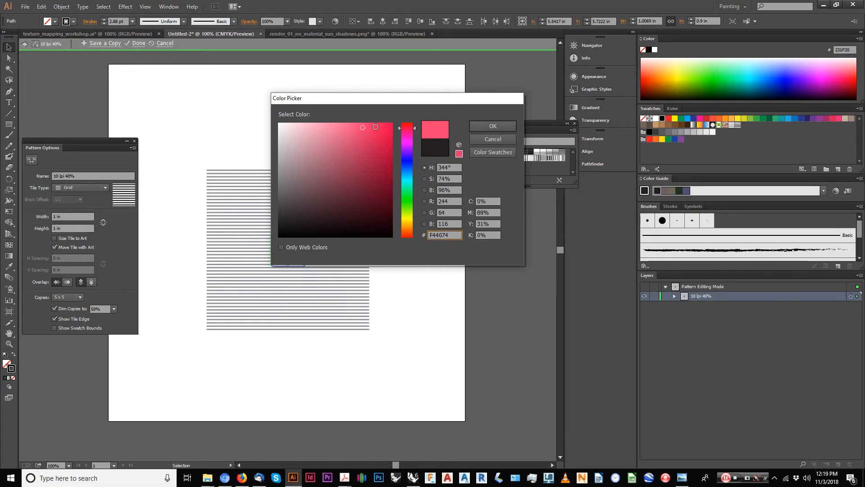
left_click(489, 127)
double_click(286, 113)
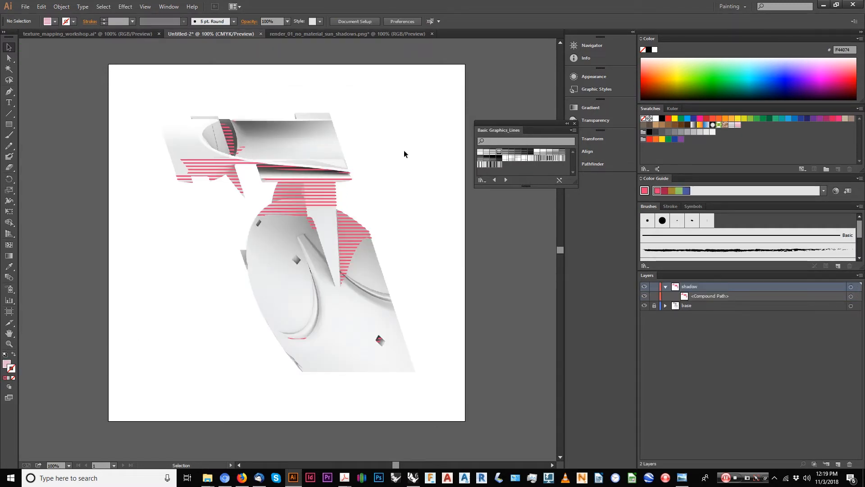
scroll(281, 178, "up", 2, "alt")
left_click_drag(281, 178, 196, 193)
scroll(259, 221, "down", 2, "alt")
scroll(228, 183, "down", 1, "alt")
left_click_drag(289, 215, 294, 181)
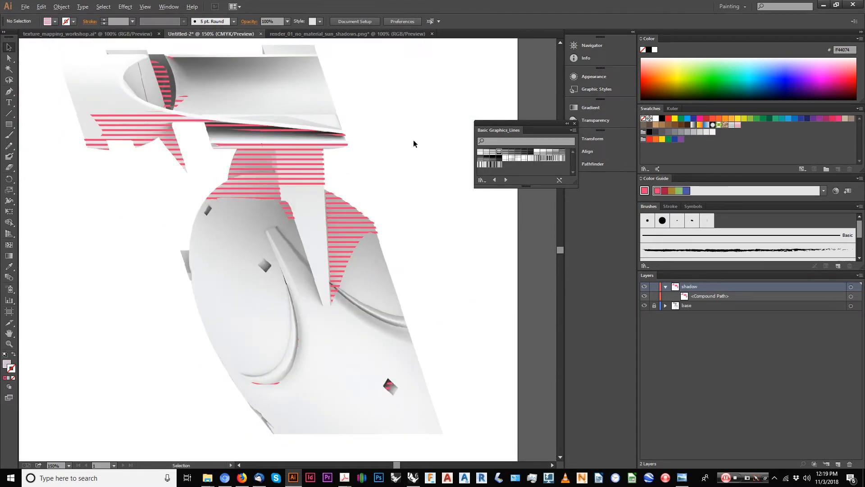
Step: Place render_02_materials_sun_skylight.png from the renders folder on a new layer above the shadow layer
scroll(414, 144, "down", 2, "alt")
mouse_move(206, 479)
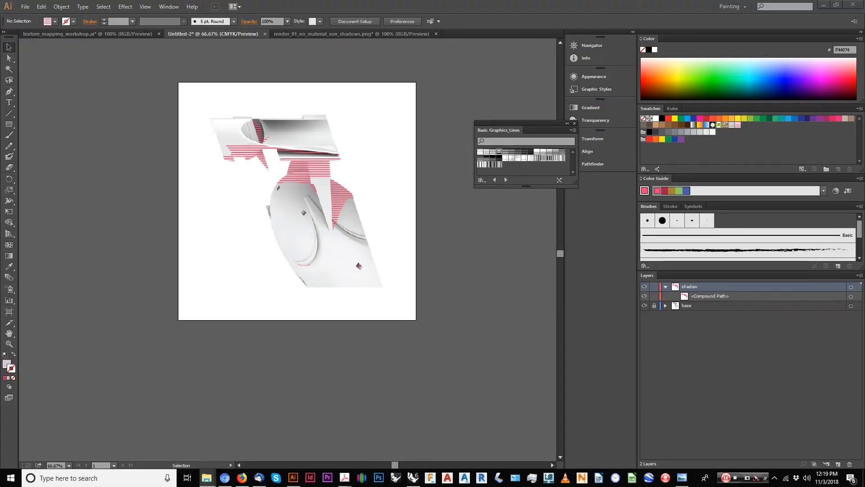
left_click_drag(864, 167, 465, 155)
left_click_drag(494, 216, 122, 178)
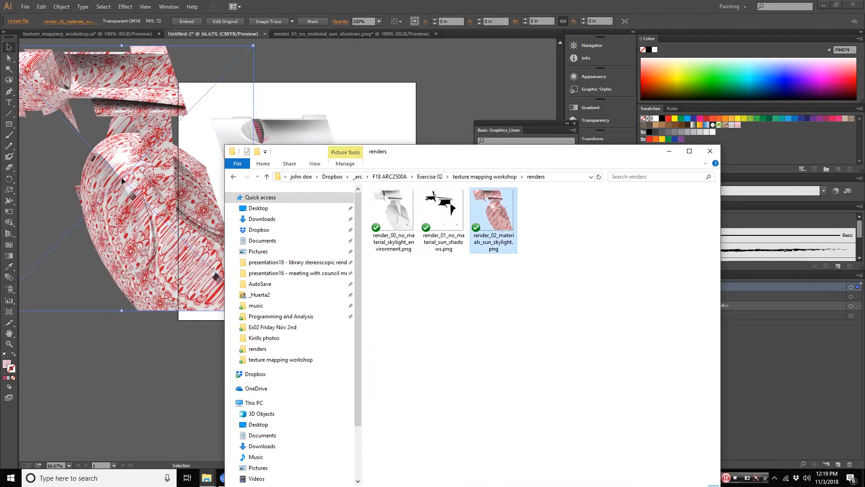
left_click(116, 172)
scroll(124, 175, "down", 1, "alt")
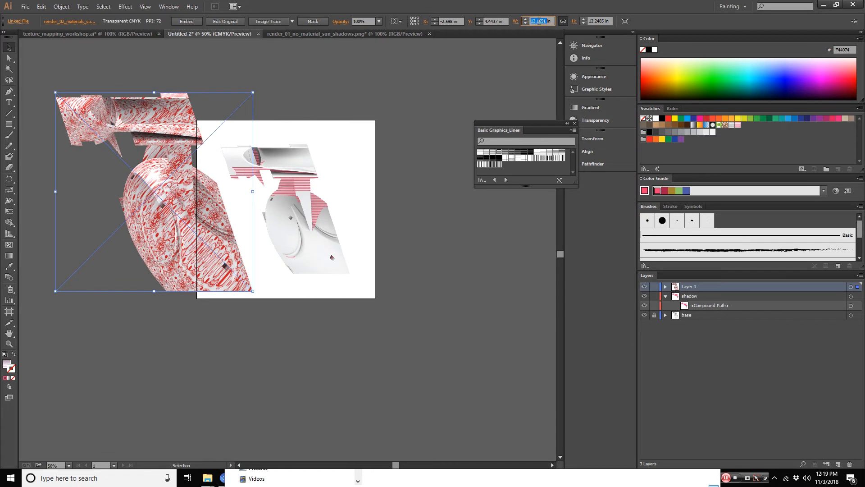
Step: Scale the placed materials render proportionally, first to 8 in wide and then to 8 in high
type("8")
key("Tab")
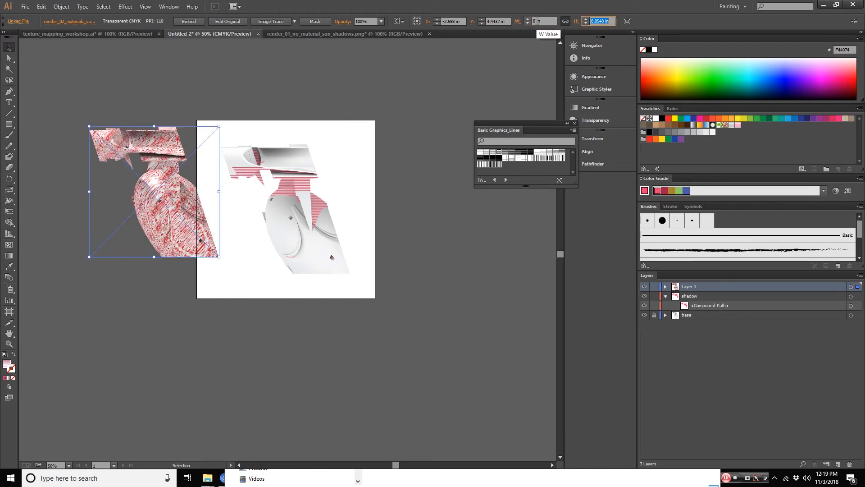
type("8")
key("Tab")
Step: Position the placed materials render at X 5.5 in and Y 5.5 in
left_click(449, 20)
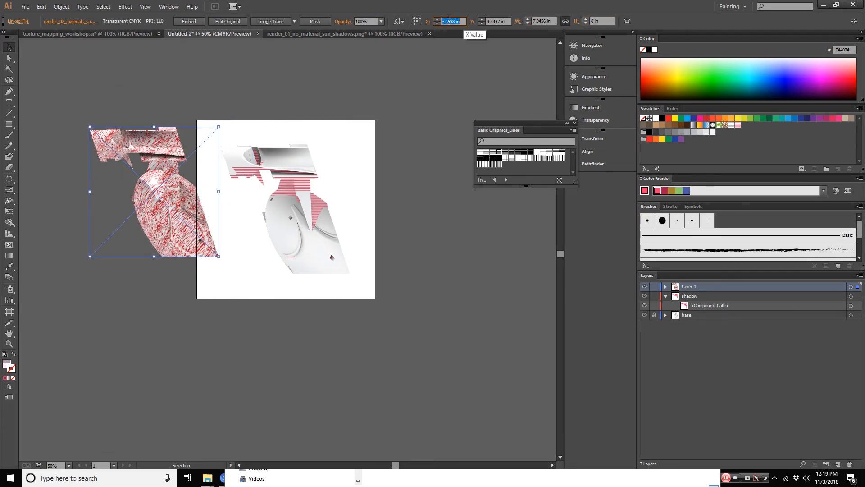
key("Tab")
key("Tab")
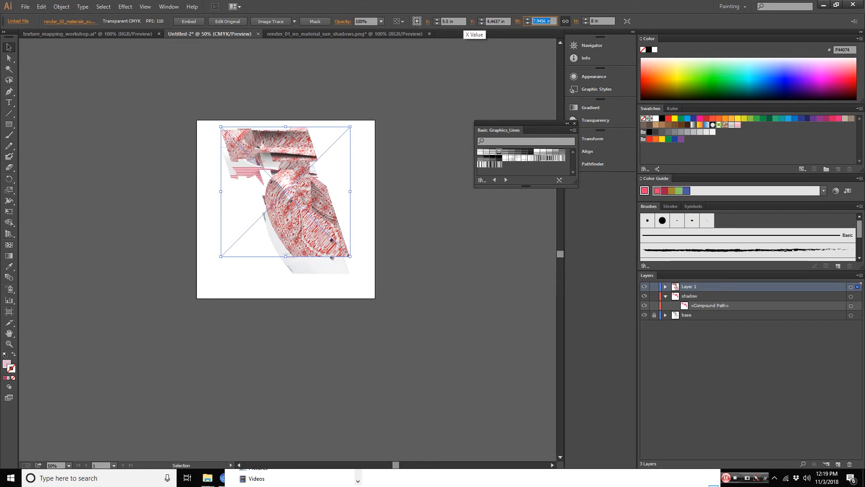
left_click(499, 21)
double_click(498, 21)
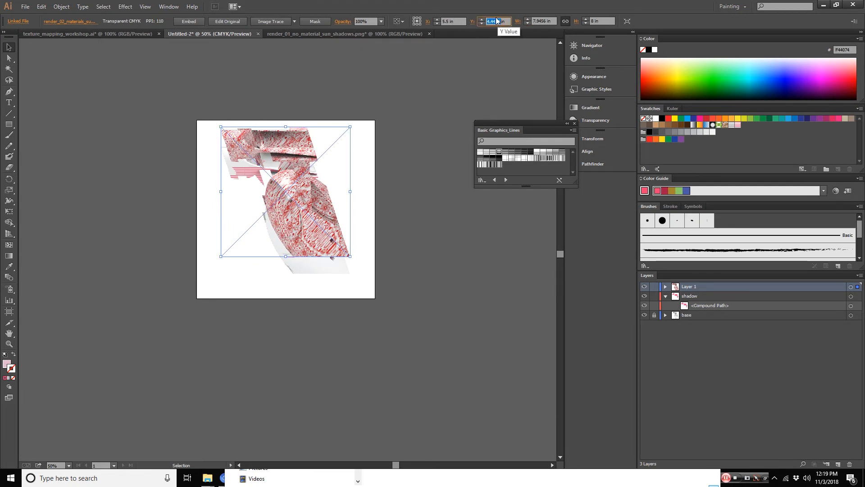
type("5.5in")
key("Tab")
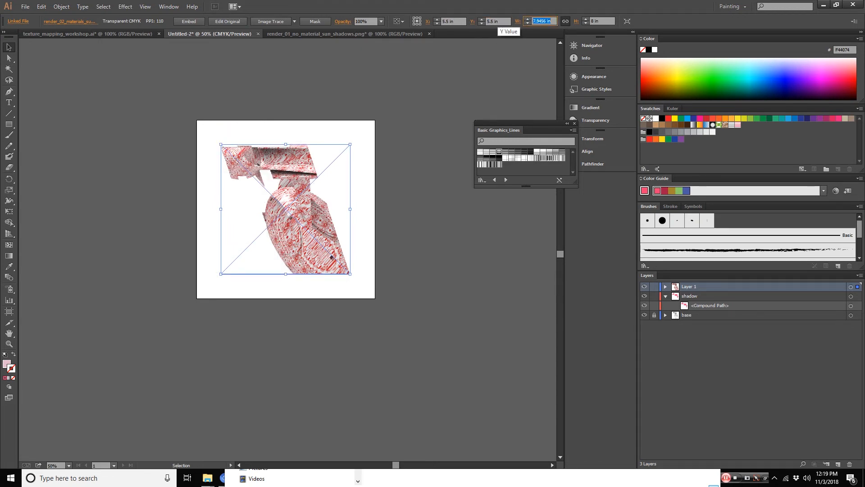
Step: Set the materials render's width to 8 in with proportions kept and check its fit over the base
type("8in")
key("Tab")
left_click(430, 77)
scroll(310, 164, "up", 3, "alt")
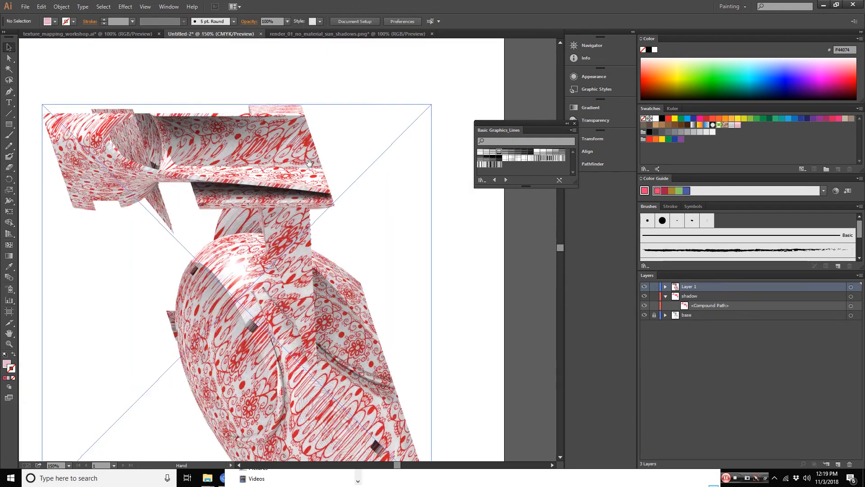
left_click_drag(309, 163, 321, 99)
Step: Lock the shadow layer and collapse its contents
left_click(345, 146)
scroll(346, 146, "down", 1, "alt")
left_click(656, 296)
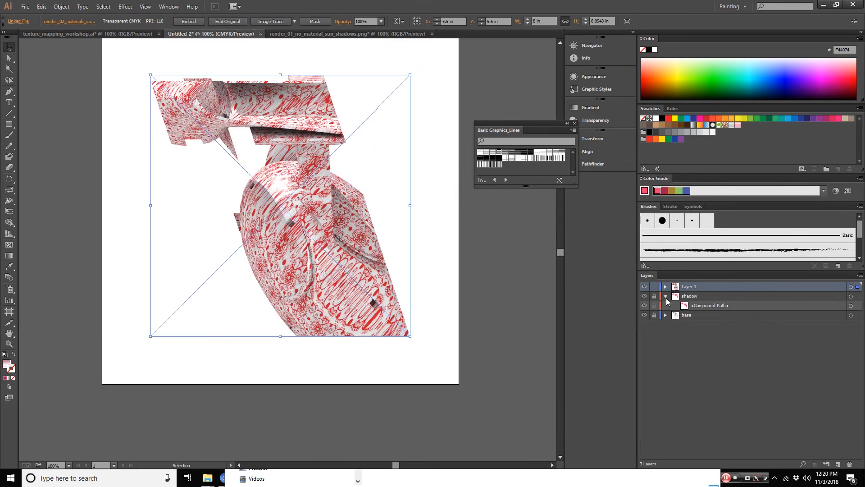
left_click(666, 296)
left_click(495, 244)
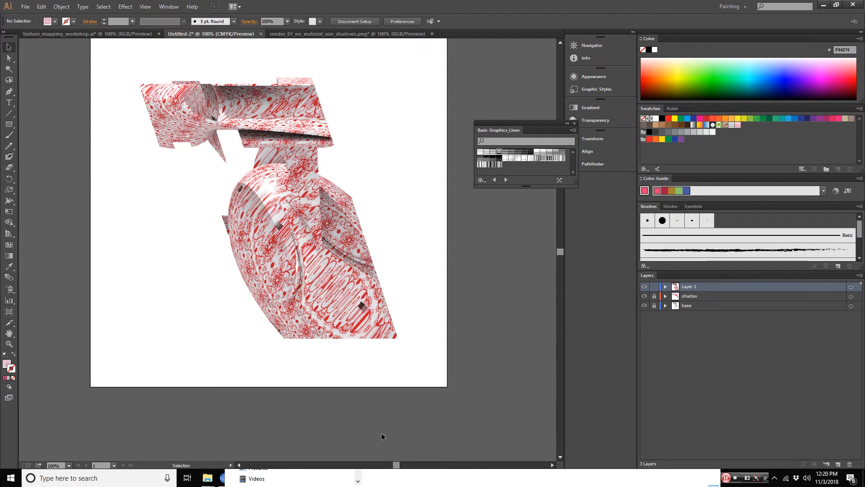
Step: Switch to Rhino and display the model from the Top view in Wireframe mode
left_click(385, 481)
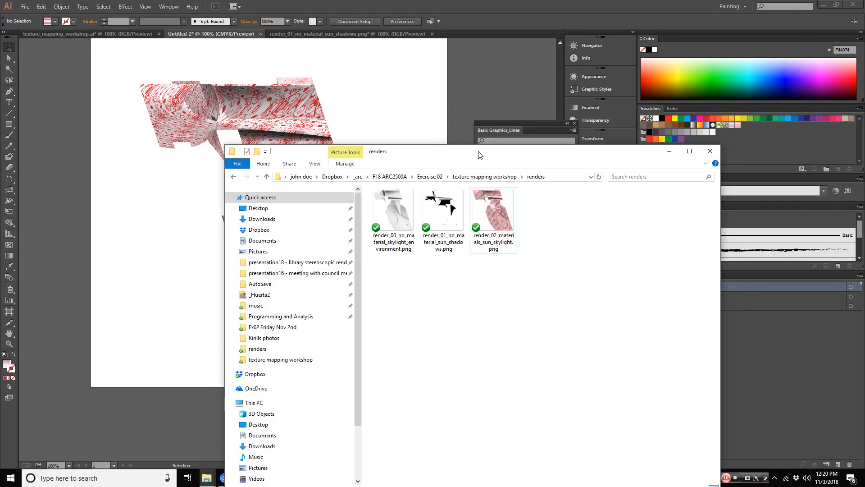
left_click_drag(480, 155, 864, 109)
left_click(413, 477)
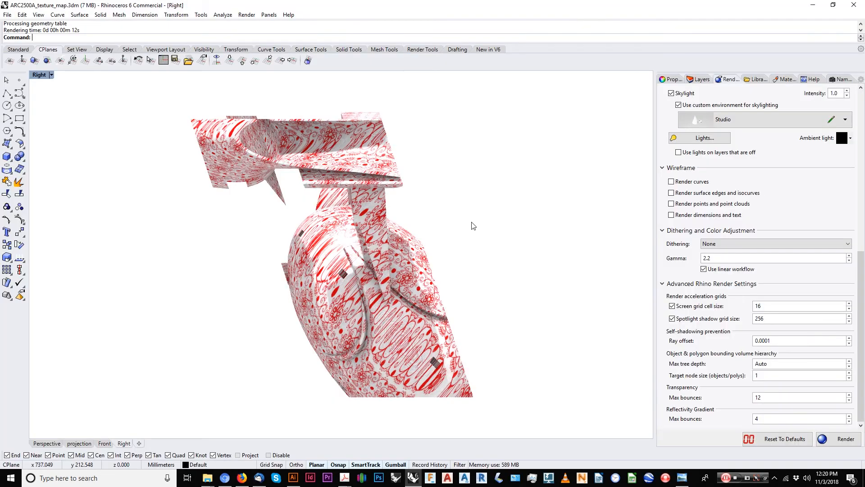
left_click(462, 221)
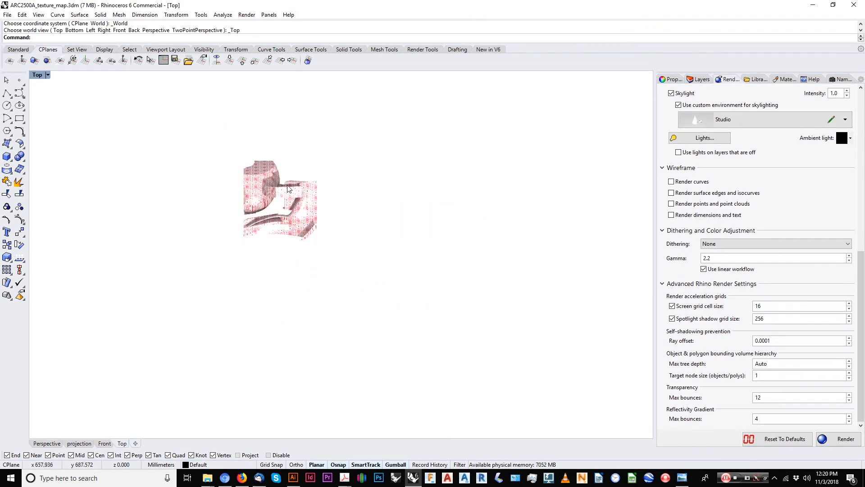
left_click(48, 75)
left_click(64, 98)
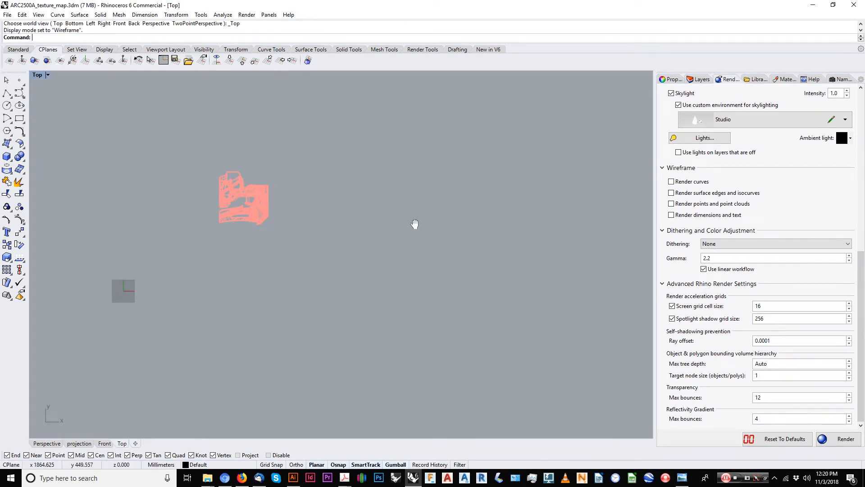
Step: Show all hidden objects and select the flat 2D line drawing together with its black hatches
type("Show")
key("Return")
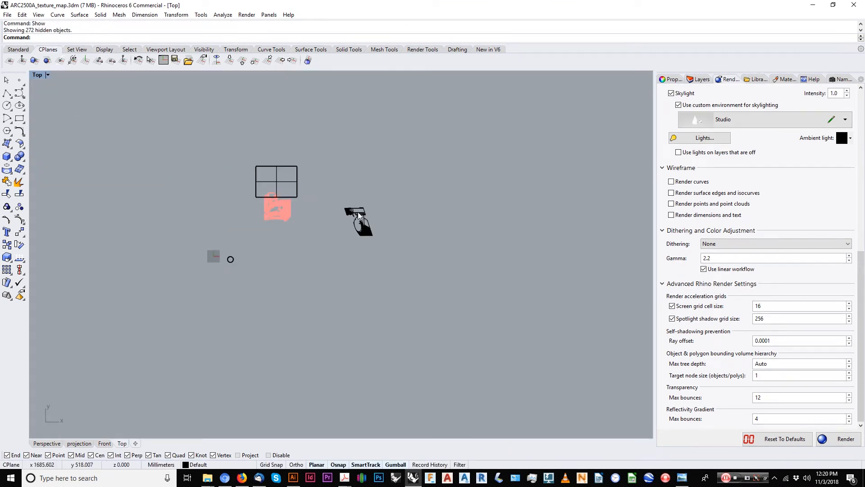
scroll(364, 224, "up", 20)
scroll(284, 239, "down", 6)
key("ctrl+a")
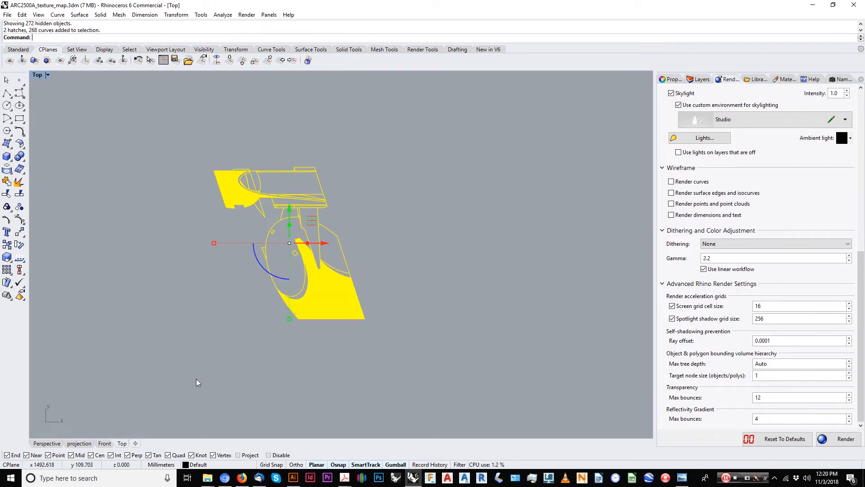
Step: Compare the selected line drawing with the 3D model in the Right view and return to the Top view
middle_click(182, 289)
left_click(186, 294)
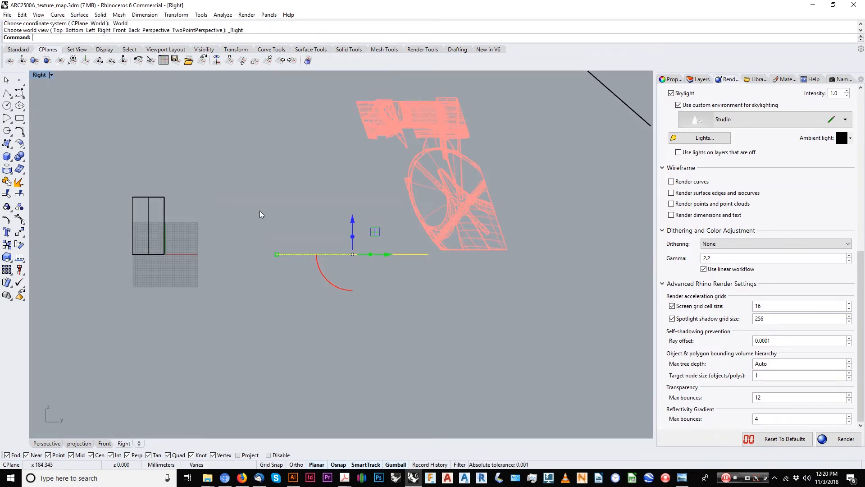
right_click_drag(466, 224, 404, 279)
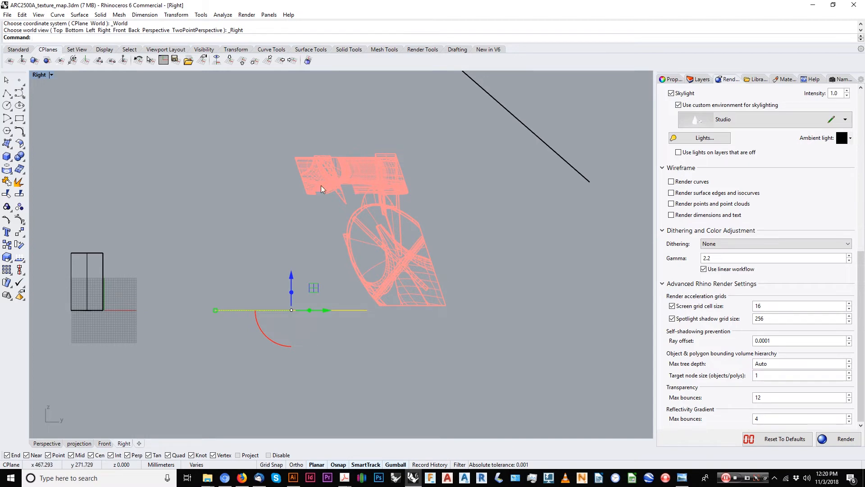
middle_click(305, 257)
left_click(298, 252)
scroll(381, 271, "down", 4)
right_click_drag(383, 270, 396, 265)
scroll(377, 313, "up", 4)
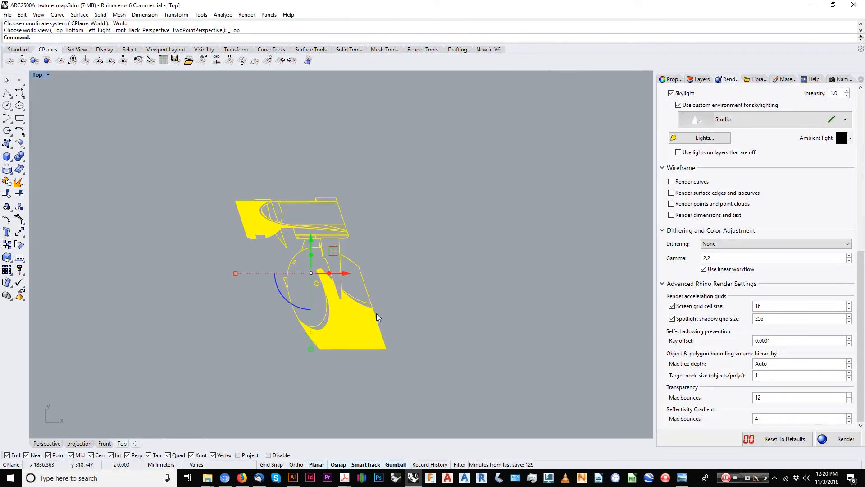
Step: Group the two solid black hatches of the line drawing
key("Escape")
left_click(355, 328)
scroll(286, 255, "up", 8)
left_click(248, 212)
scroll(293, 233, "down", 4)
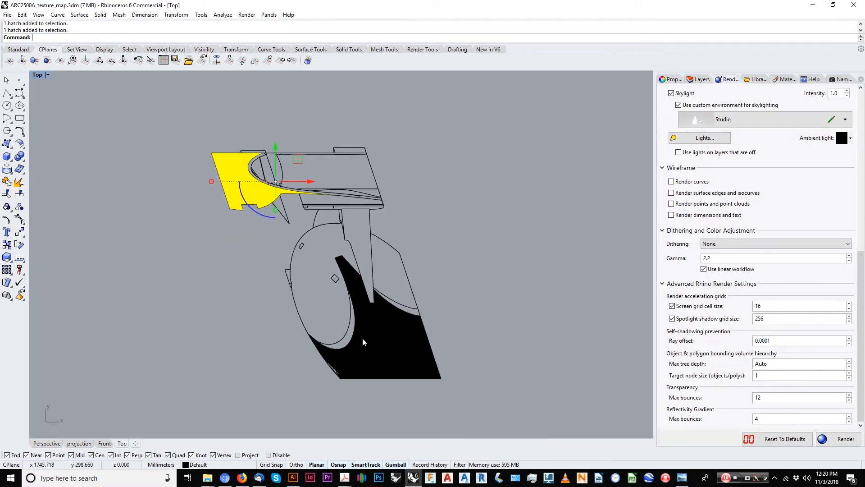
left_click(363, 341, "shift")
key("ctrl+g")
left_click(363, 338)
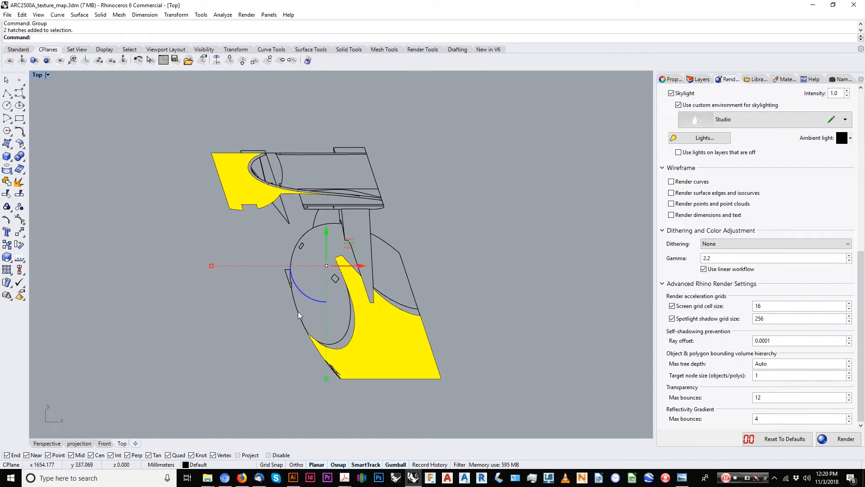
Step: Select the whole line drawing with its hatches and export it as the Illustrator file texture_mapping_workshop_temp2.ai
scroll(284, 297, "down", 3)
left_click_drag(366, 145, 204, 432)
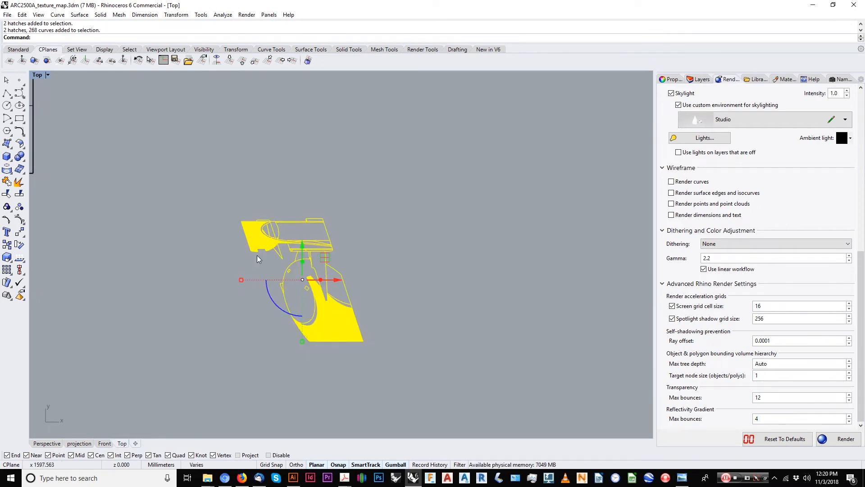
left_click(6, 10)
left_click(50, 140)
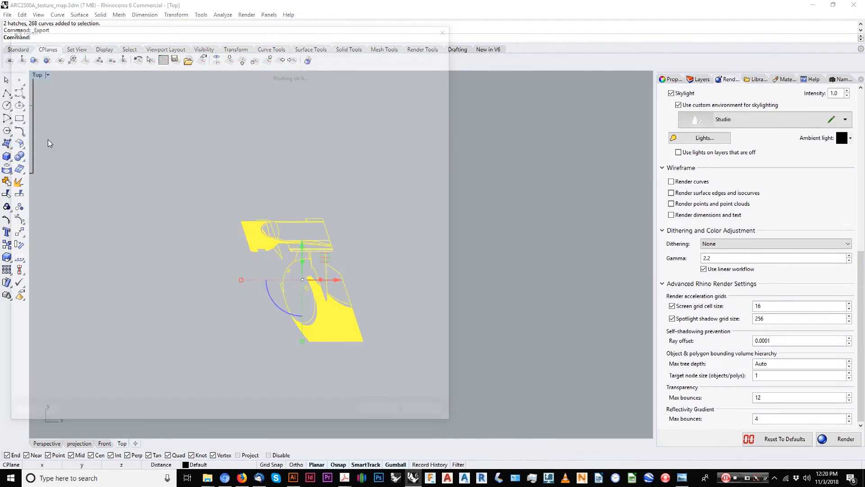
left_click(374, 99)
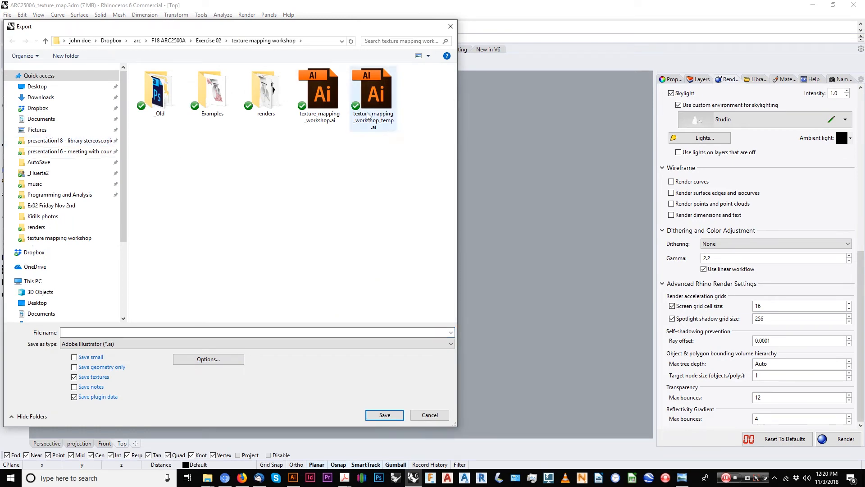
left_click(143, 332)
left_click(144, 332)
type("2")
key("Return")
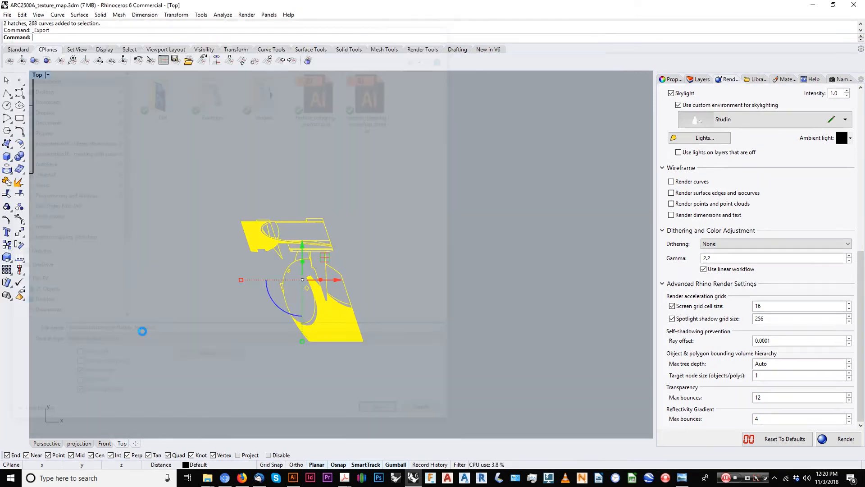
key("Return")
Step: Open texture_mapping_workshop_temp2.ai in Illustrator from the texture mapping workshop folder
key("super+e")
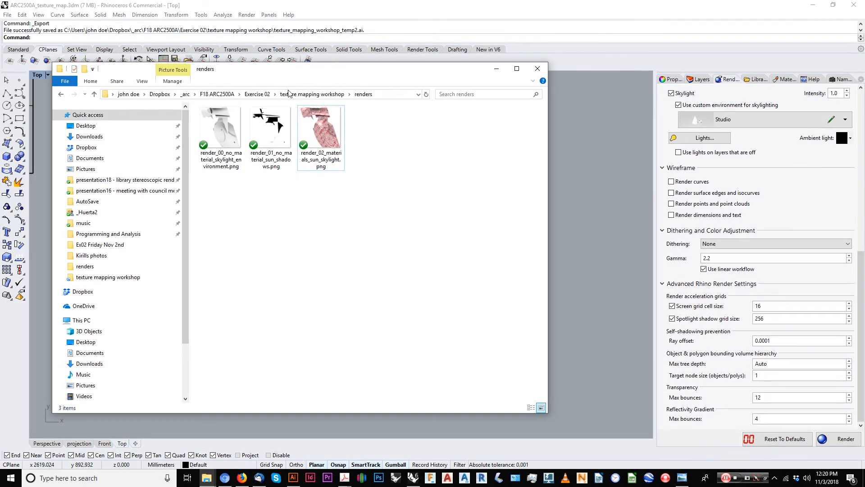
left_click(312, 93)
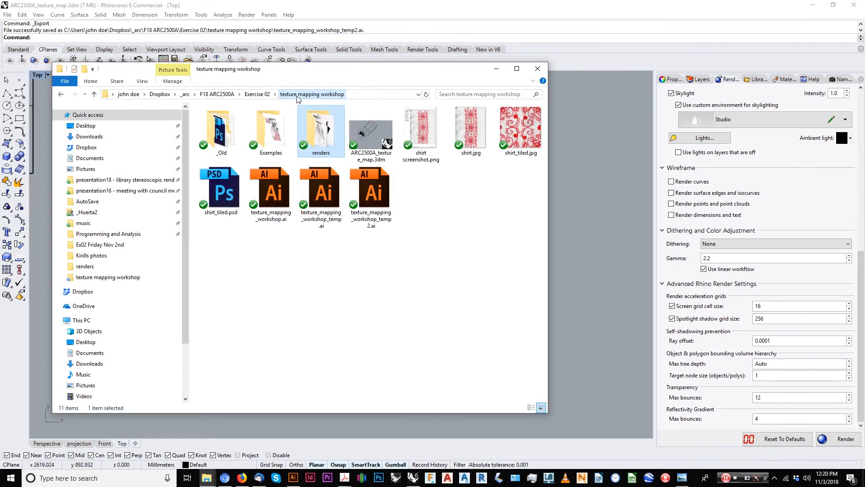
double_click(372, 203)
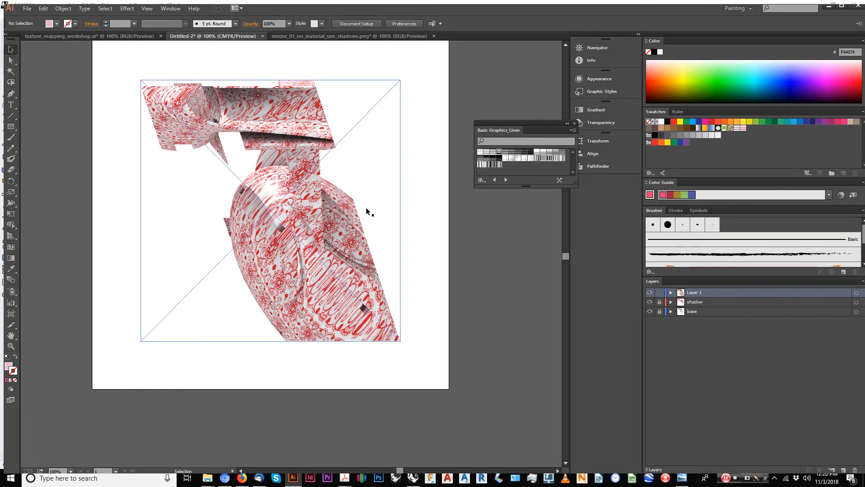
Step: Copy all artwork of the exported line drawing and paste it into the Untitled-2 document
scroll(331, 190, "down", 1, "alt")
key("ctrl+a")
key("ctrl+c")
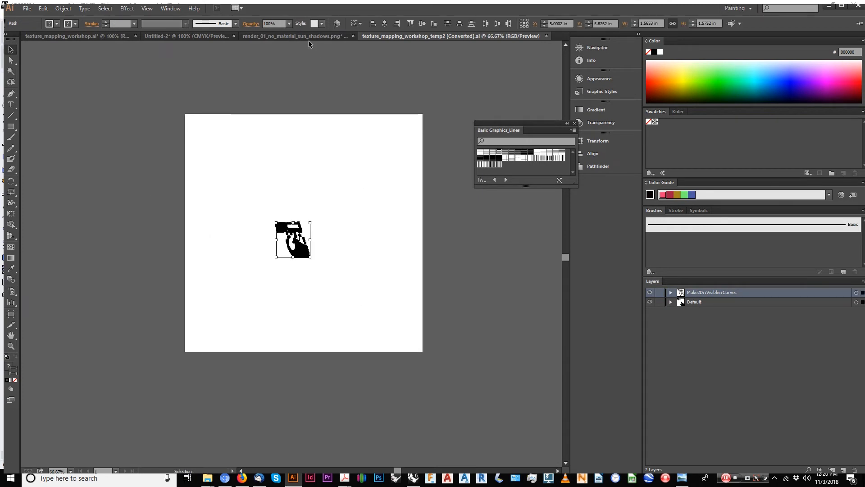
left_click(191, 36)
key("ctrl+v")
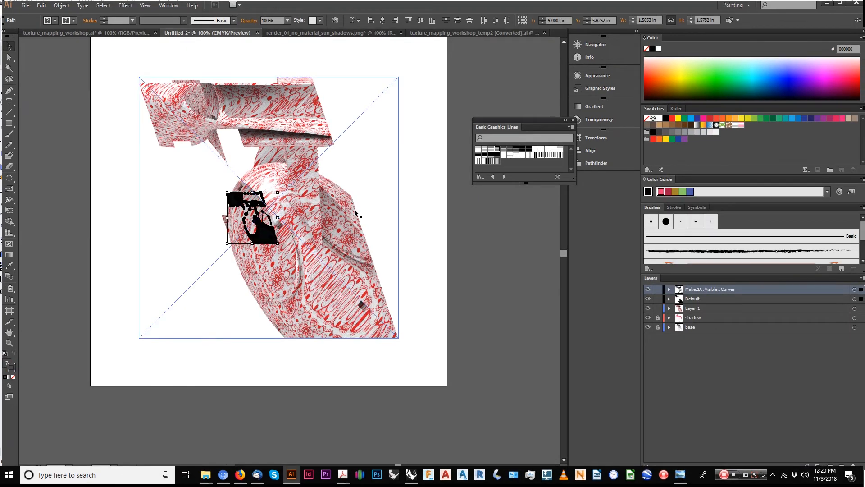
Step: Scale the pasted line drawing proportionally to a height of 8 in
scroll(354, 209, "down", 1, "alt")
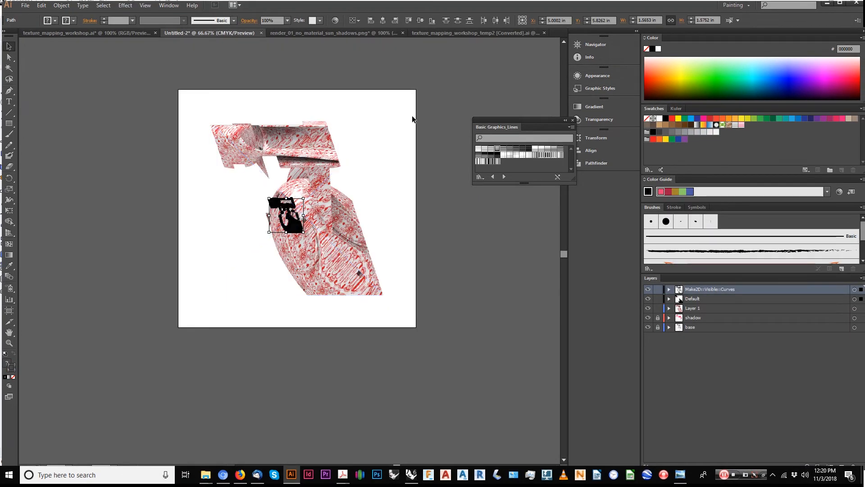
left_click(644, 20)
key("Tab")
type("8")
key("Tab")
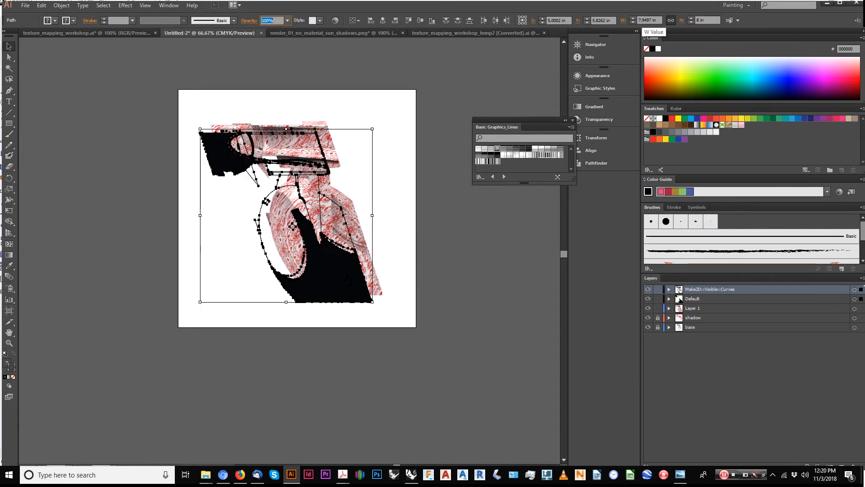
Step: Position the line drawing at X 5.5 in and Y 5.5 in, and set its width proportionally to 8 in
left_click(563, 19)
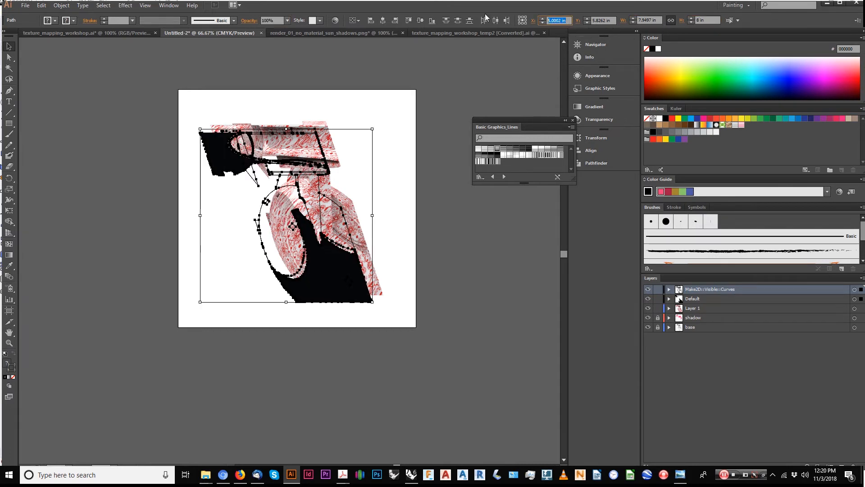
key("Tab")
type("5")
key("Tab")
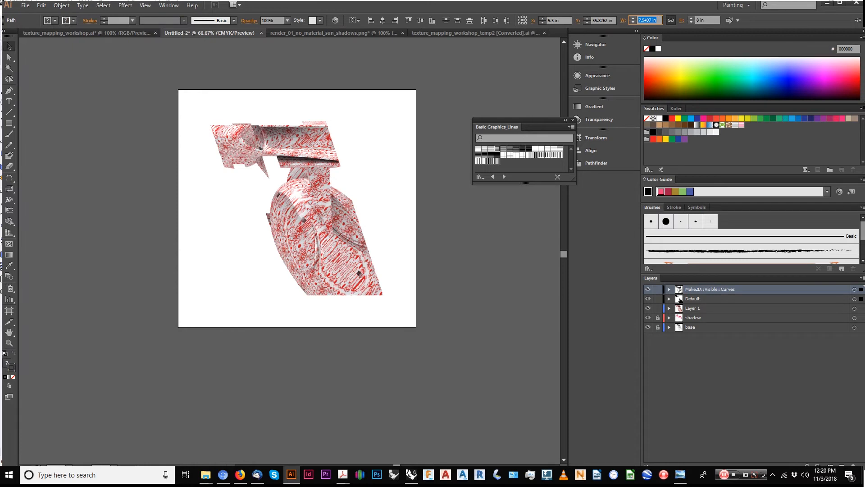
key("shift+Tab")
type("5.5")
key("Tab")
type("8")
key("Tab")
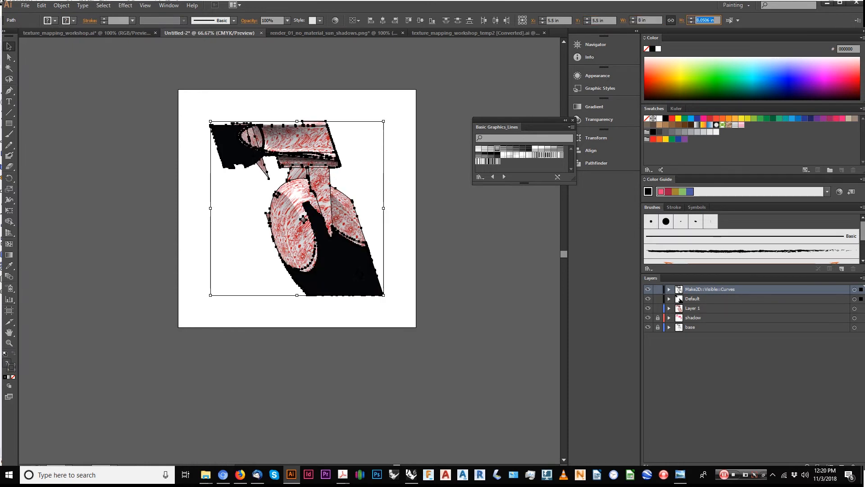
left_click(332, 76)
key("ctrl+1")
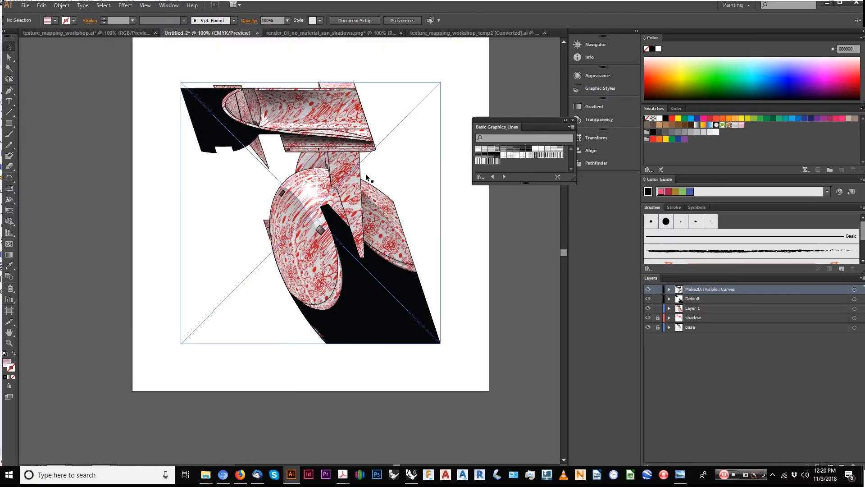
Step: Give all artwork on the Make2D visible curves layer a white (FFFFFF) stroke with a 0.18 pt weight
left_click(854, 288)
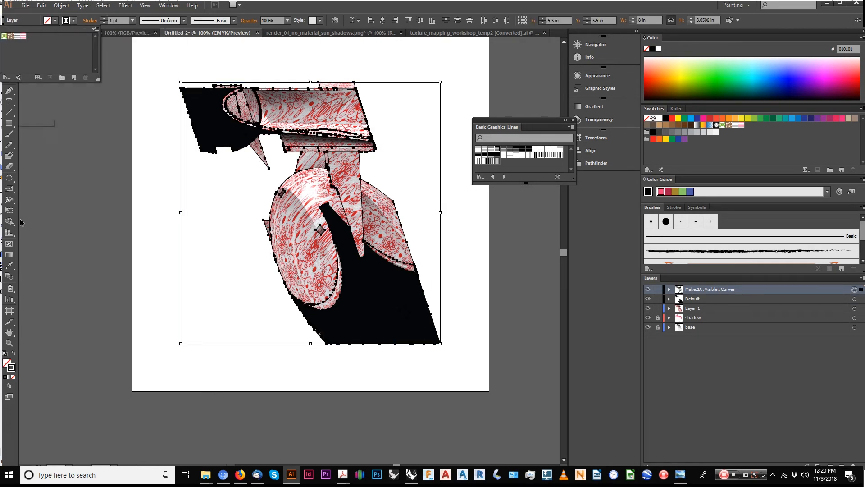
double_click(11, 367)
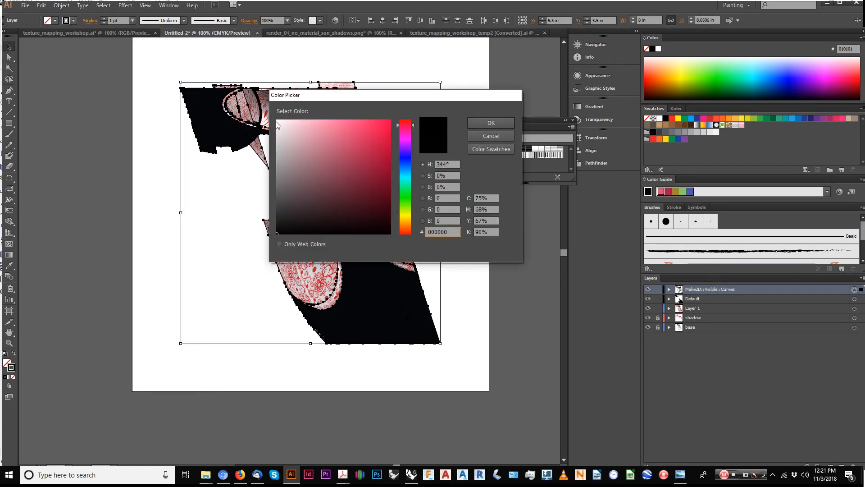
left_click_drag(278, 125, 271, 112)
left_click(474, 123)
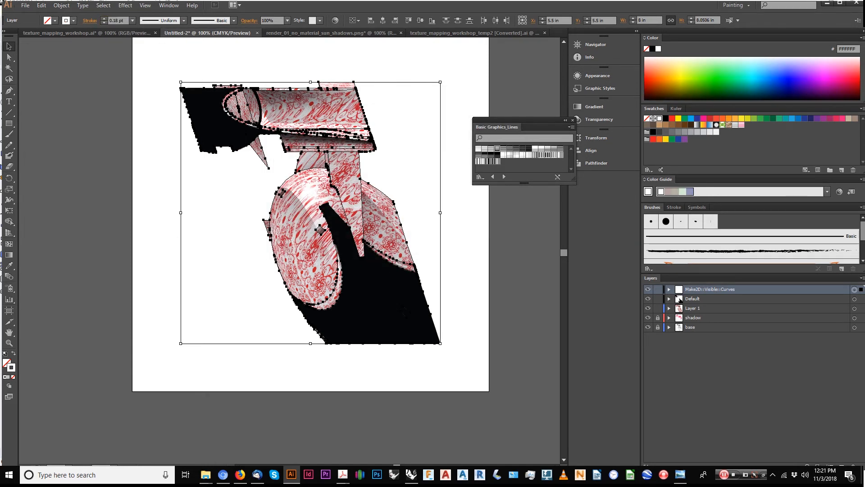
Step: Nest the Default layer with the black hatches inside Layer 1, above the linked material render
left_click(201, 125)
left_click(215, 115)
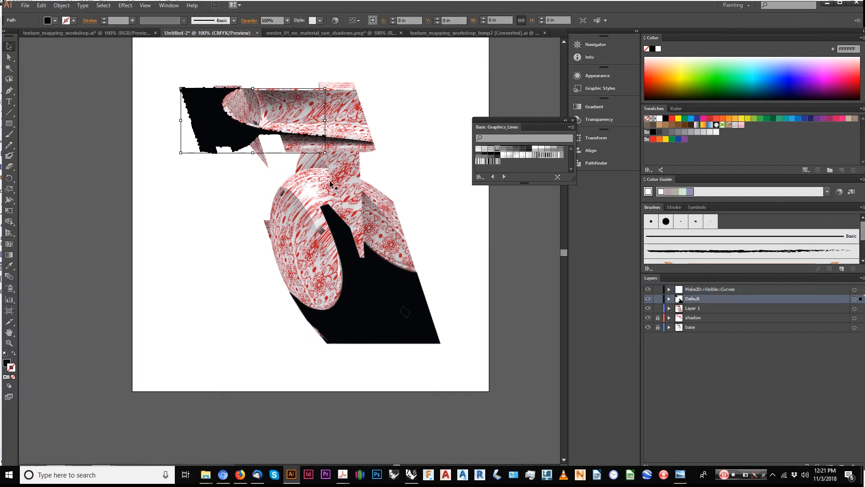
left_click(691, 309)
left_click(690, 298)
left_click(855, 299)
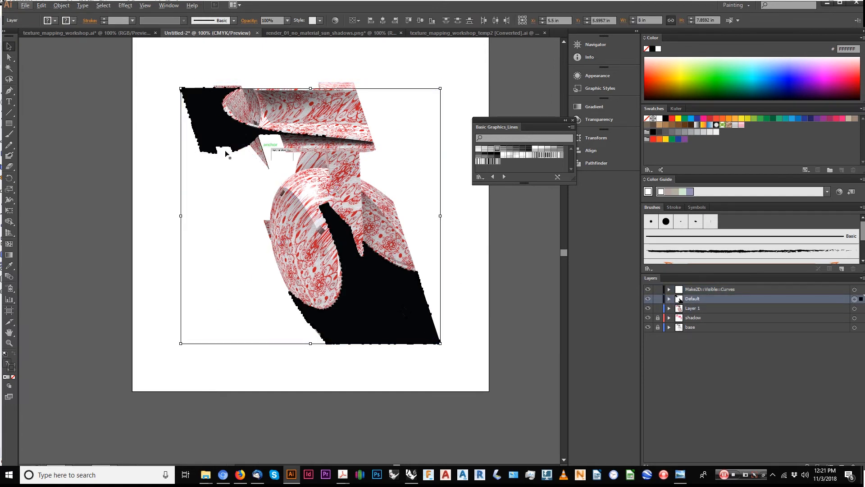
left_click(648, 308)
left_click(647, 308)
left_click_drag(688, 309, 690, 297)
left_click(688, 309)
left_click(678, 308)
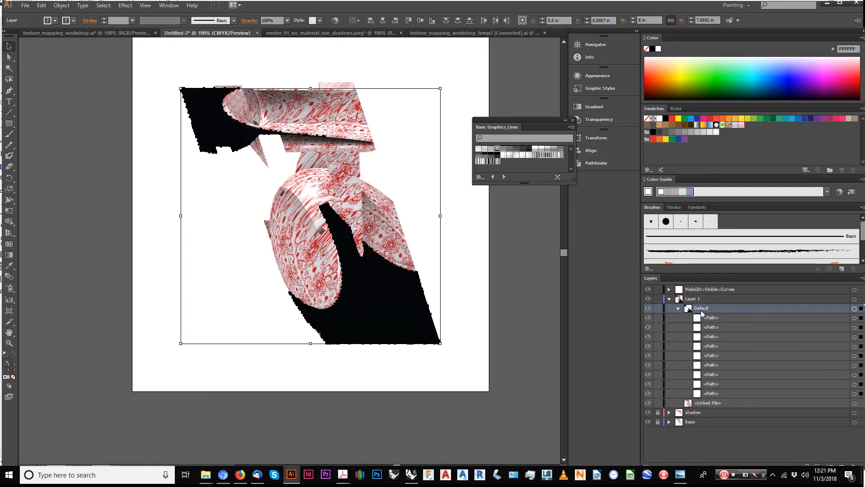
left_click(854, 308)
right_click(293, 247)
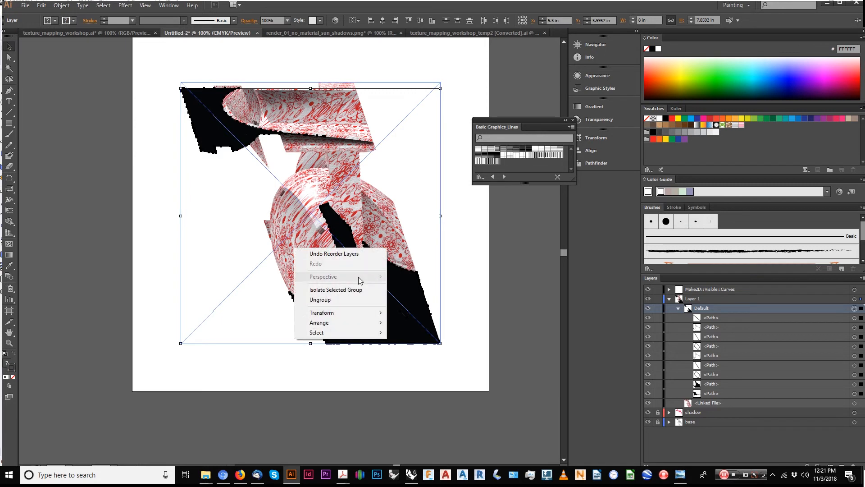
right_click(389, 295)
right_click(353, 307)
left_click(494, 288)
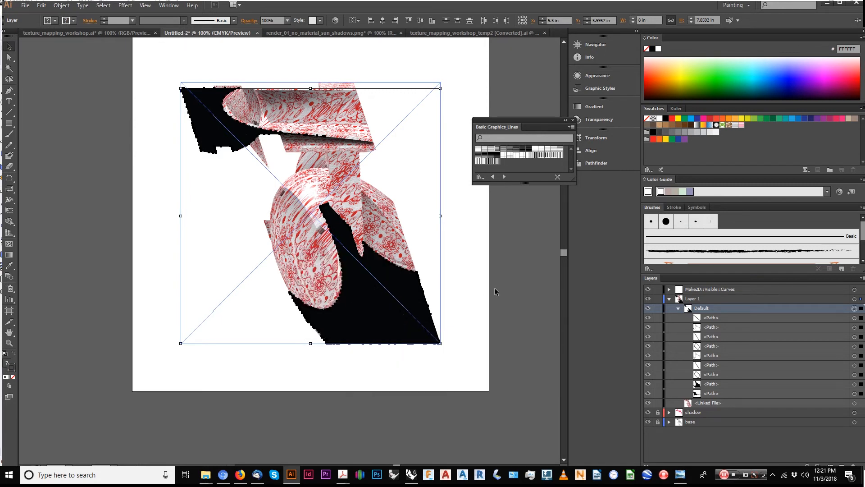
left_click(854, 308)
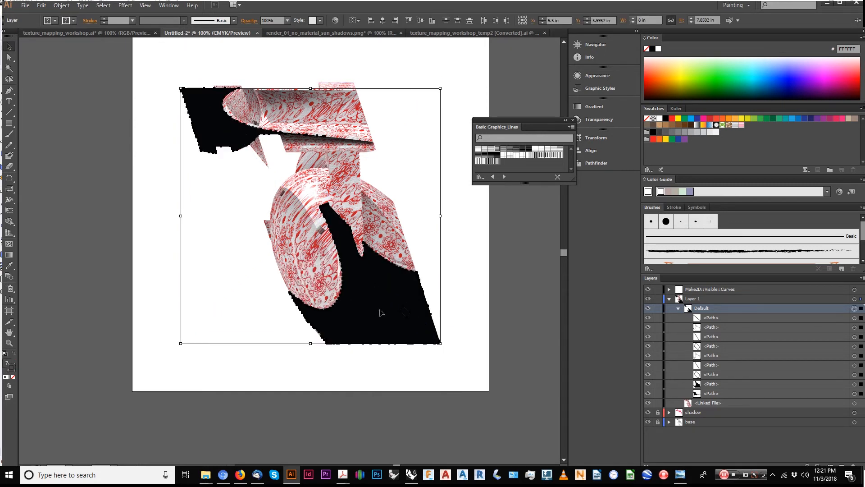
right_click(366, 305)
left_click(521, 270)
left_click(521, 270)
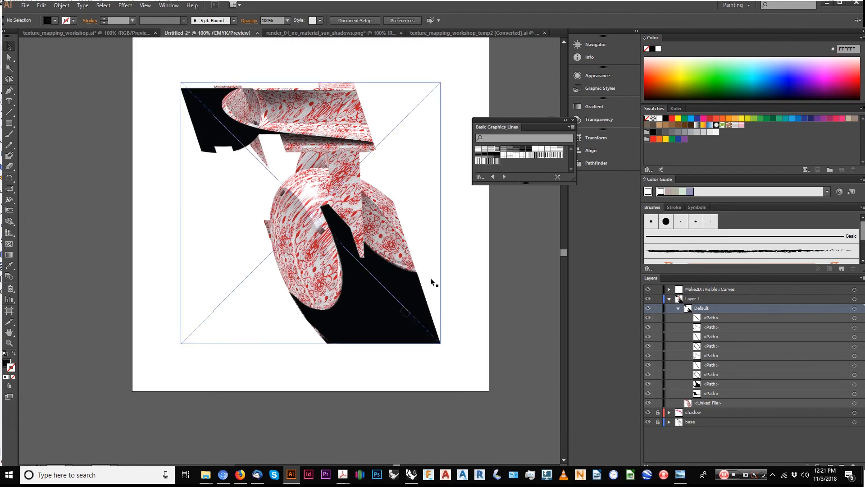
Step: Combine the hatch paths into one compound path directly inside Layer 1 and delete the emptied Default sublayer
left_click(854, 309)
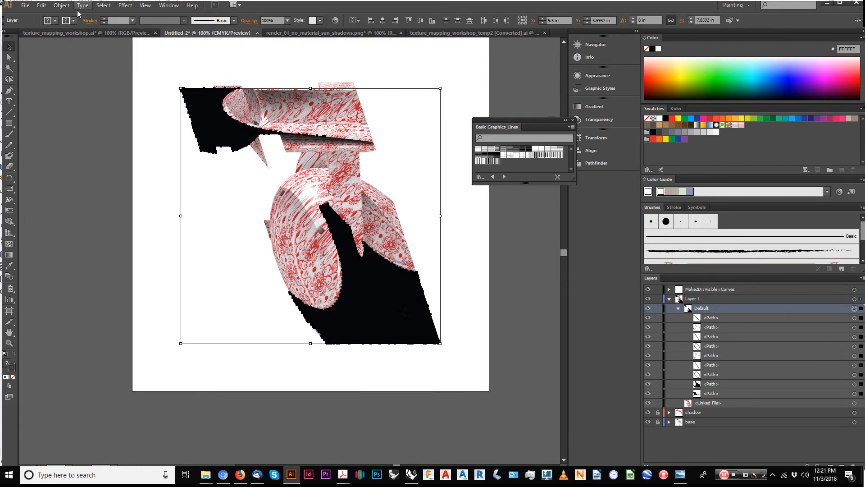
left_click(61, 5)
mouse_move(90, 204)
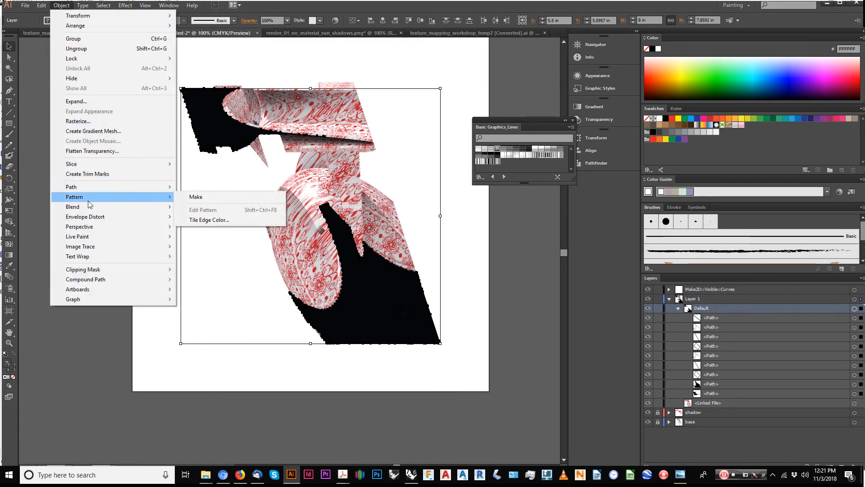
mouse_move(98, 280)
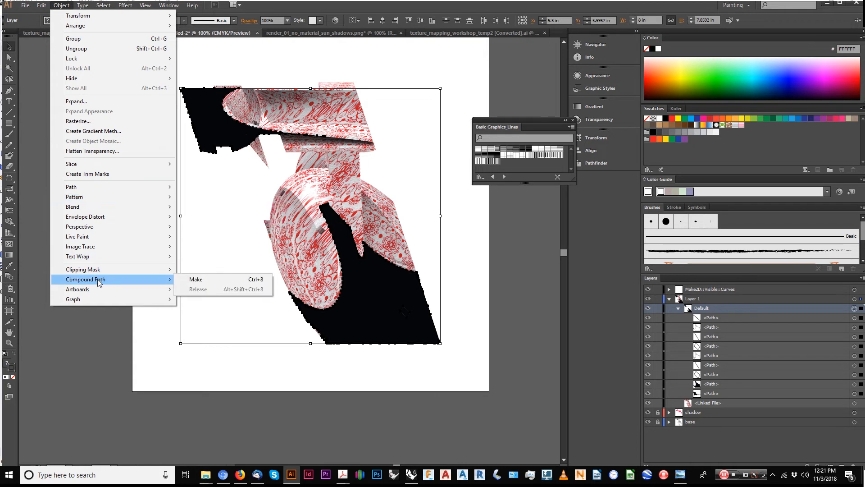
left_click(196, 280)
left_click_drag(710, 318, 706, 309)
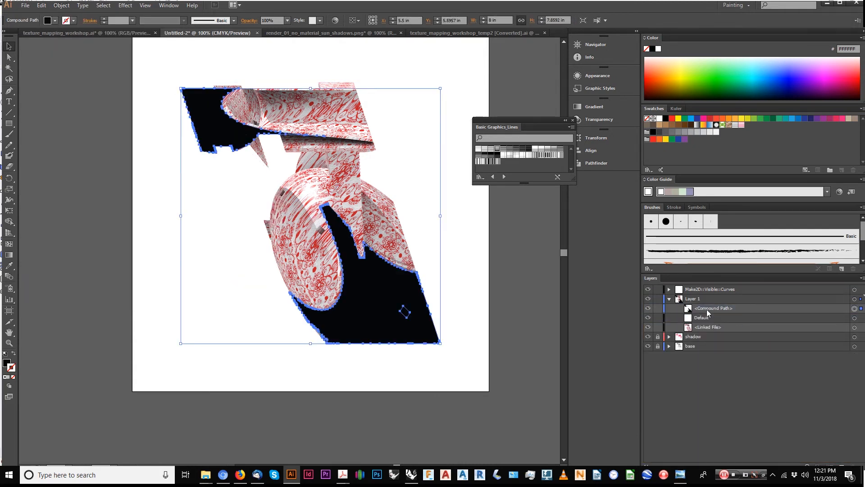
left_click(853, 465)
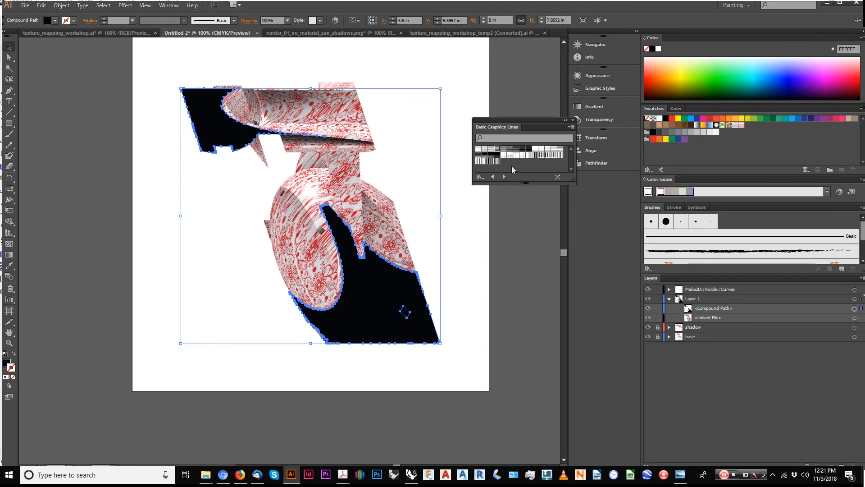
Step: Make a clipping mask on Layer 1 so that the compound path clips the linked material render
left_click(800, 299)
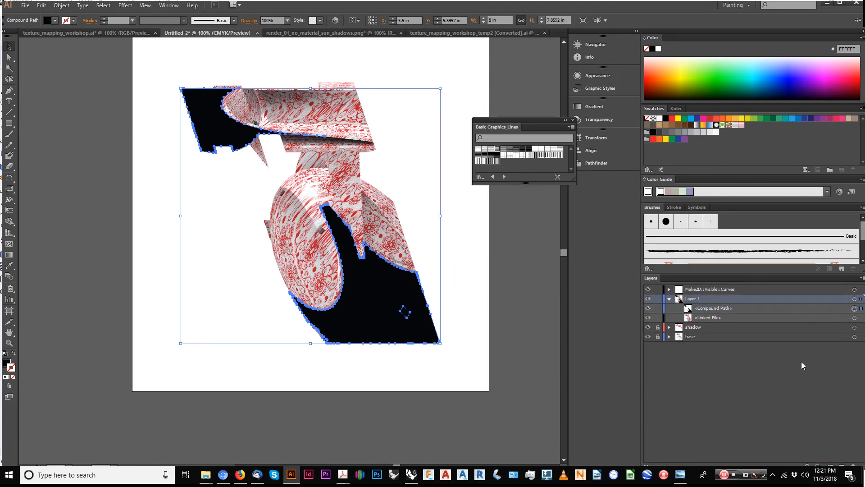
mouse_move(684, 6)
left_mouse_down()
mouse_move(686, 17)
mouse_move(686, 0)
left_mouse_up()
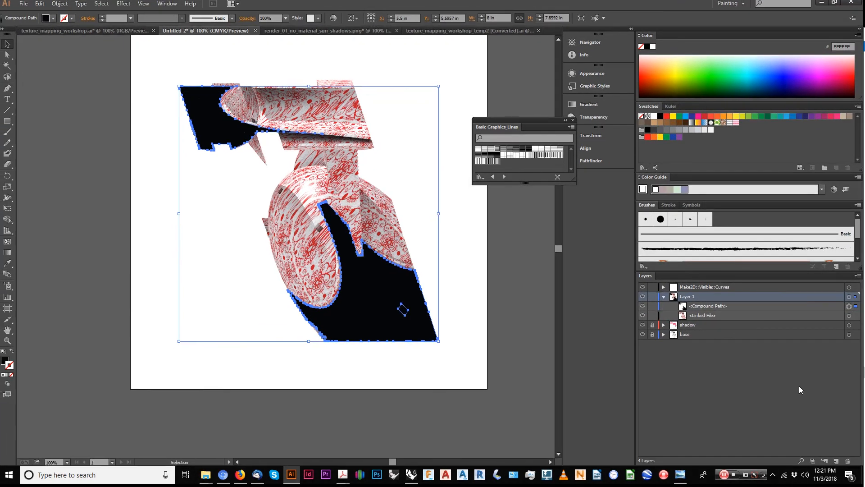
left_click(816, 460)
left_click(504, 263)
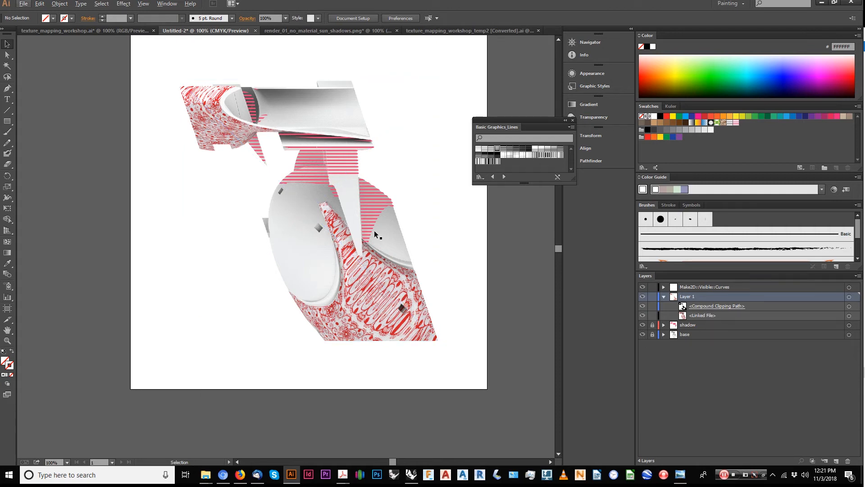
Step: Inspect the edges of the masked material render up close in the lower body and the upper wing
left_click_drag(465, 316, 446, 344)
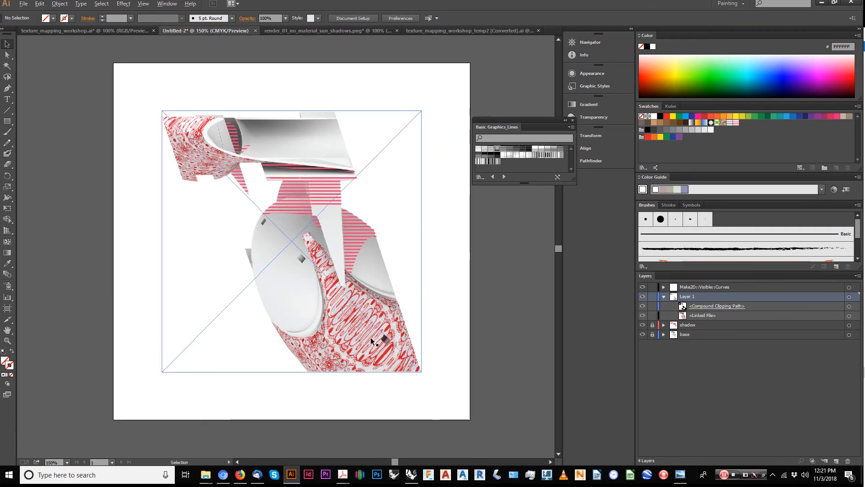
scroll(371, 337, "up", 1, "alt")
scroll(370, 337, "down", 1, "alt")
left_click_drag(370, 336, 367, 343)
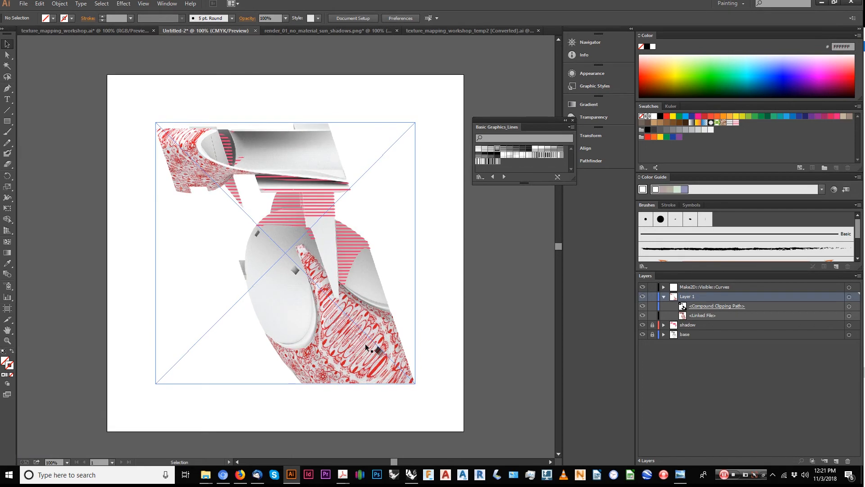
scroll(362, 346, "up", 1, "alt")
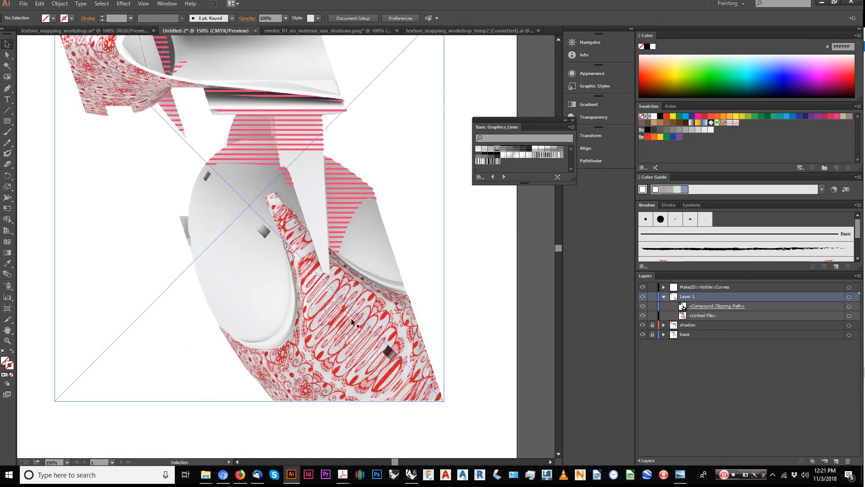
scroll(350, 318, "up", 4, "alt")
left_click_drag(231, 333, 395, 329)
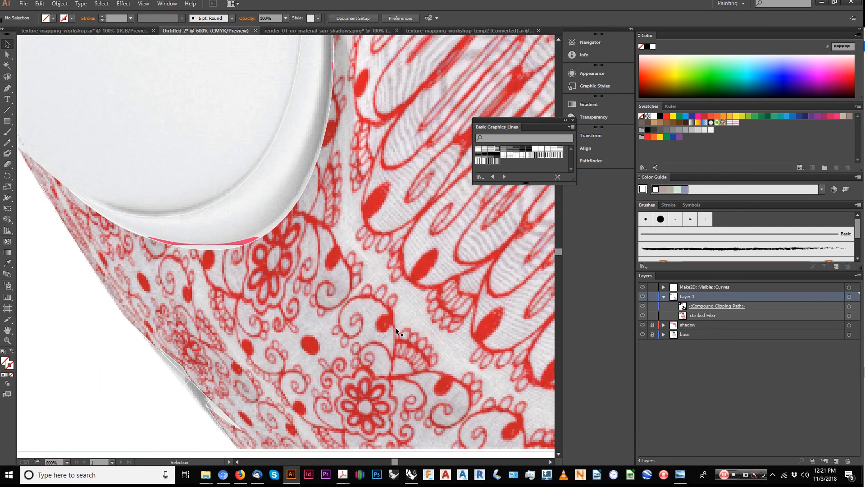
scroll(369, 320, "down", 4, "alt")
scroll(259, 162, "up", 1, "alt")
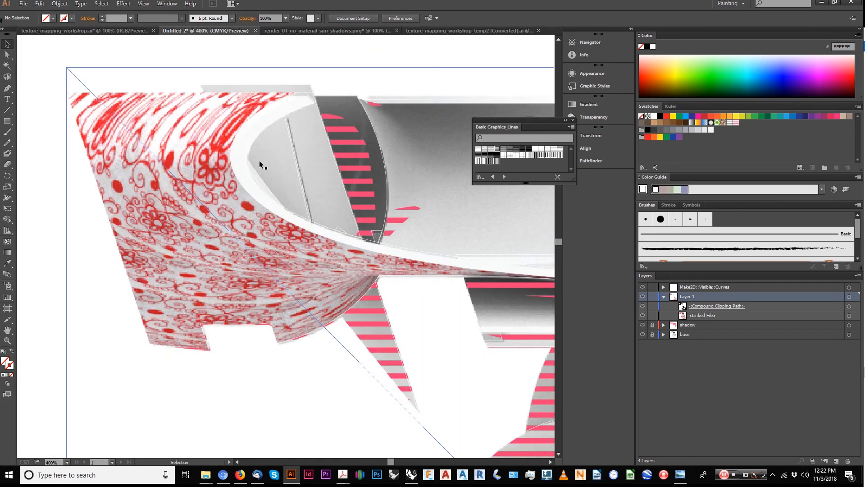
scroll(260, 163, "down", 2, "alt")
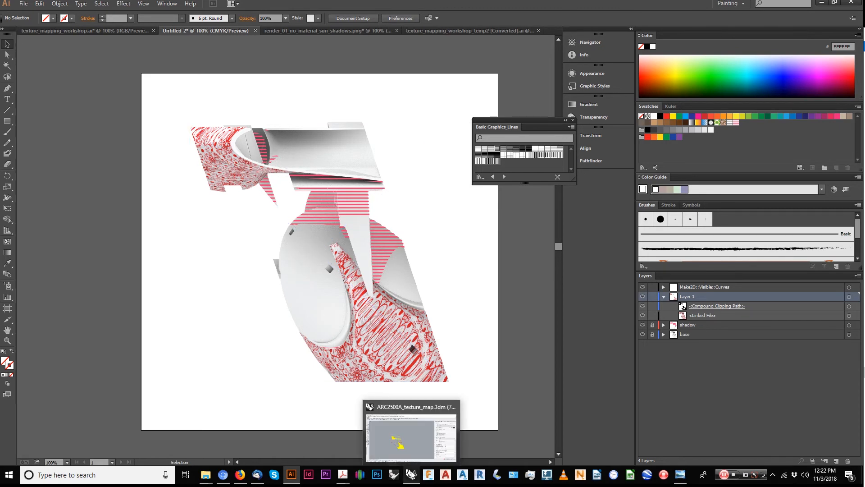
Step: Switch to Rhino, deselect the line drawing and view the whole model in the Perspective view
left_click(418, 445)
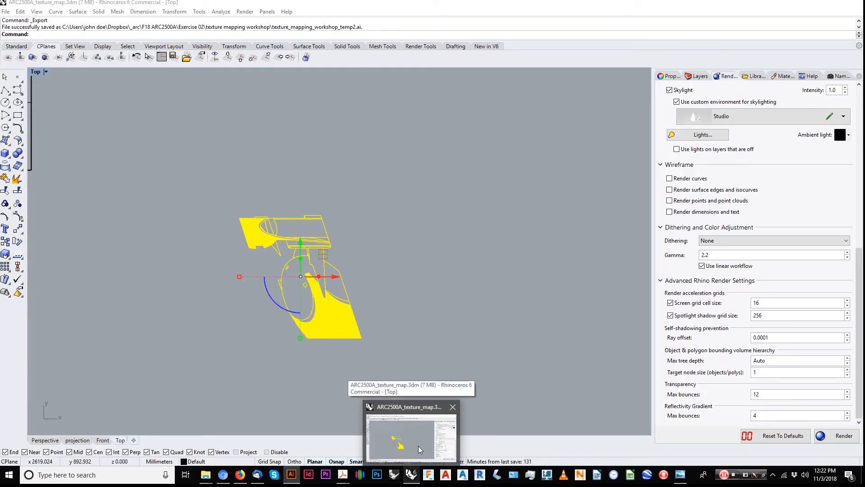
left_click(418, 345)
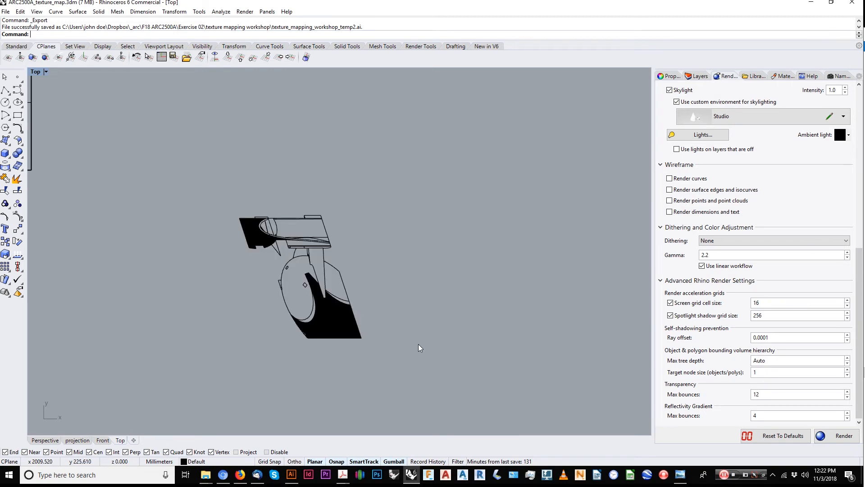
middle_click(418, 344)
left_click(416, 337)
scroll(356, 338, "down", 3)
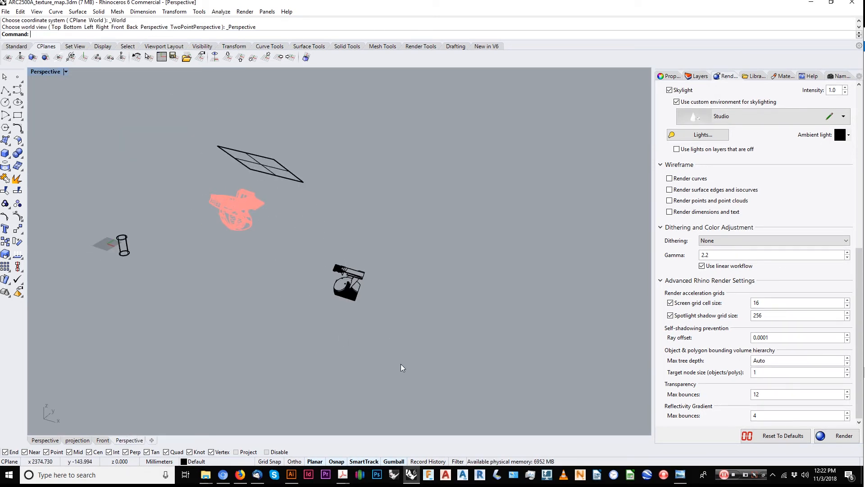
Step: Switch to Illustrator and inspect the masked linked render up close and across the whole artboard
left_click(291, 475)
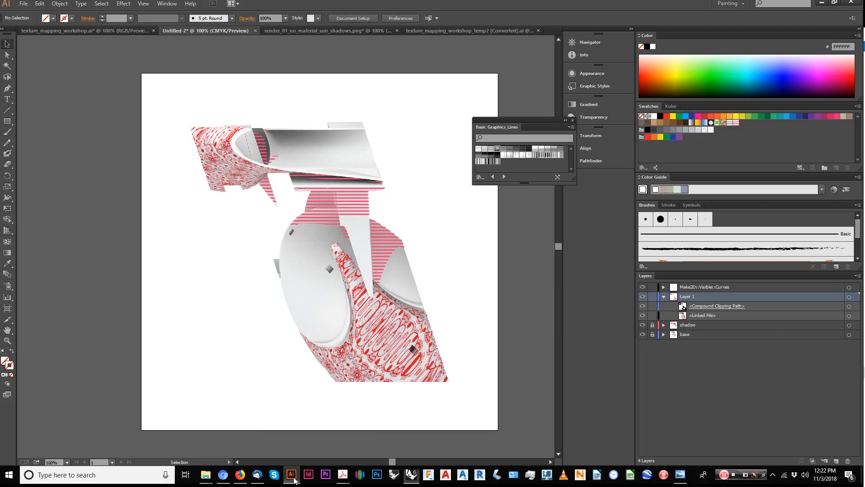
left_click(396, 347)
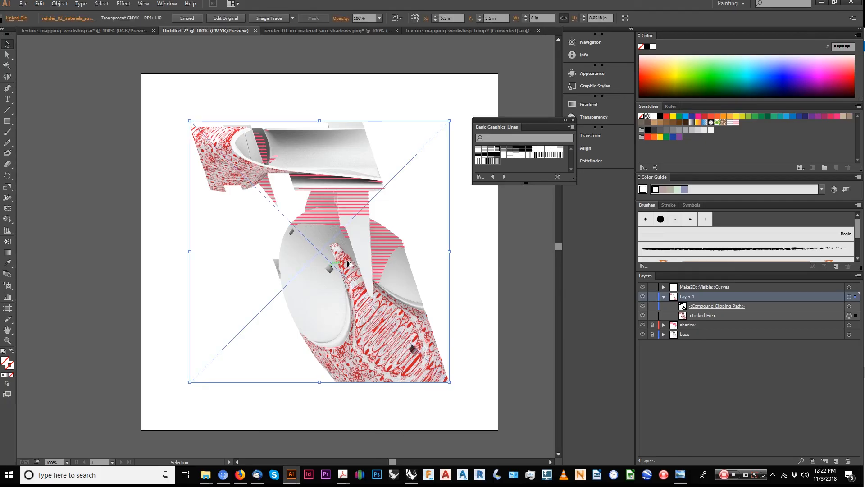
scroll(357, 259, "up", 4, "alt")
scroll(357, 258, "down", 2, "alt")
left_click_drag(269, 203, 311, 209)
scroll(350, 230, "down", 1, "alt")
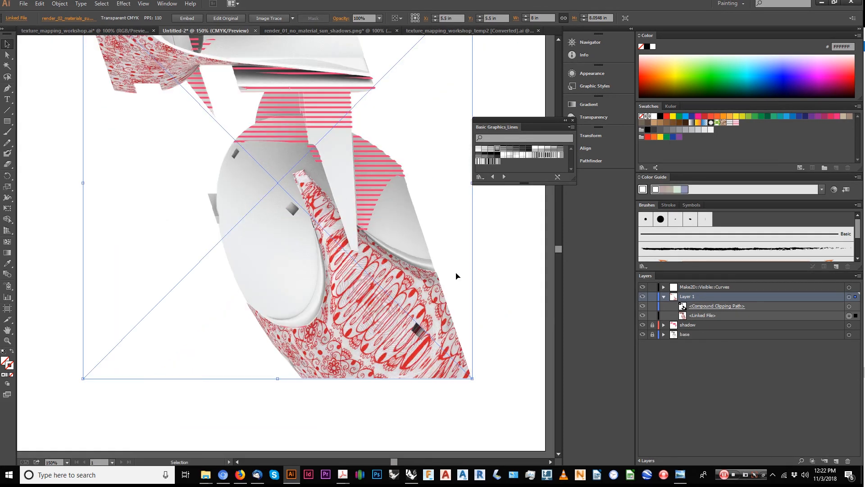
left_click(499, 285)
scroll(498, 290, "down", 2, "alt")
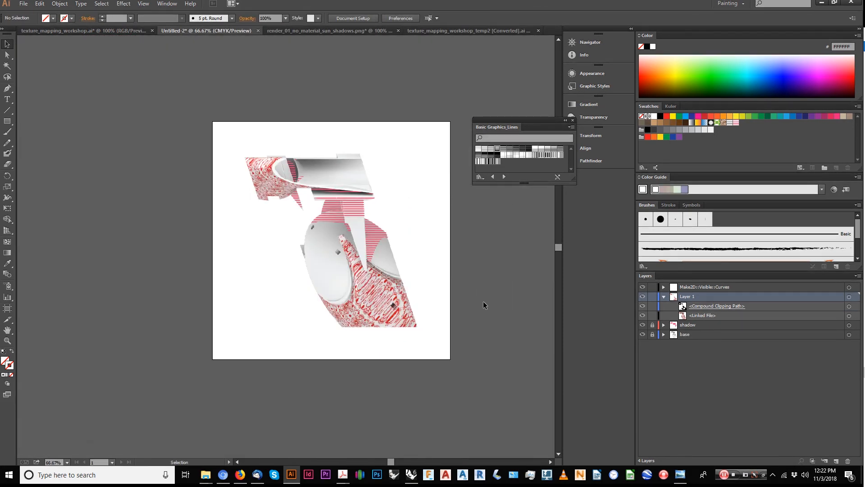
left_click(396, 306)
left_click(468, 306)
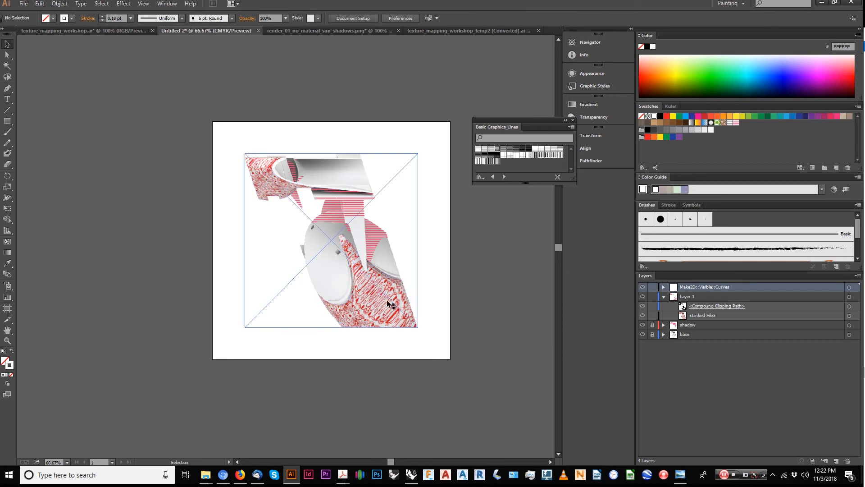
Step: Compare the composition with the linked render in Layer 1 hidden and shown, and examine its patterned areas
left_click(374, 301)
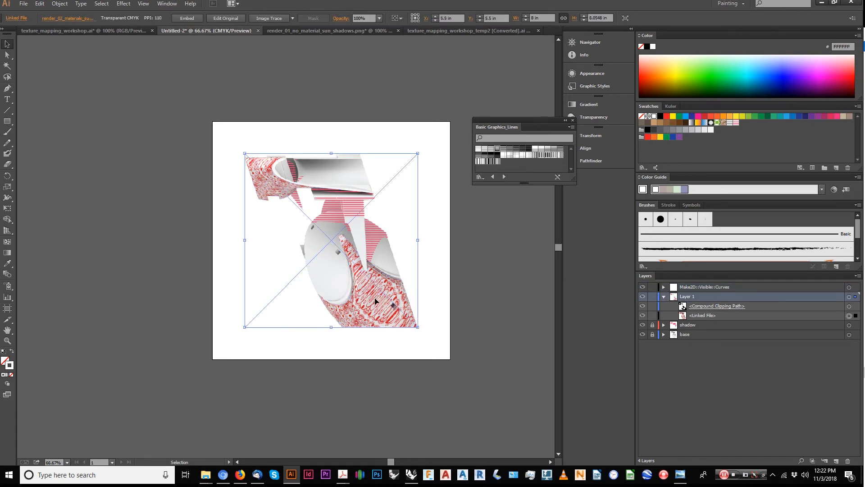
left_click(694, 316)
left_click(642, 315)
left_click(642, 315)
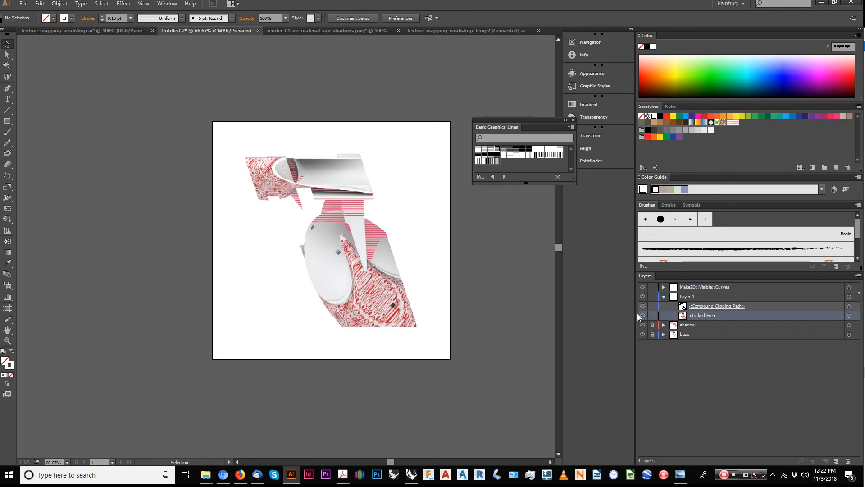
scroll(295, 231, "up", 2, "alt")
key("space")
left_click_drag(294, 207, 219, 140)
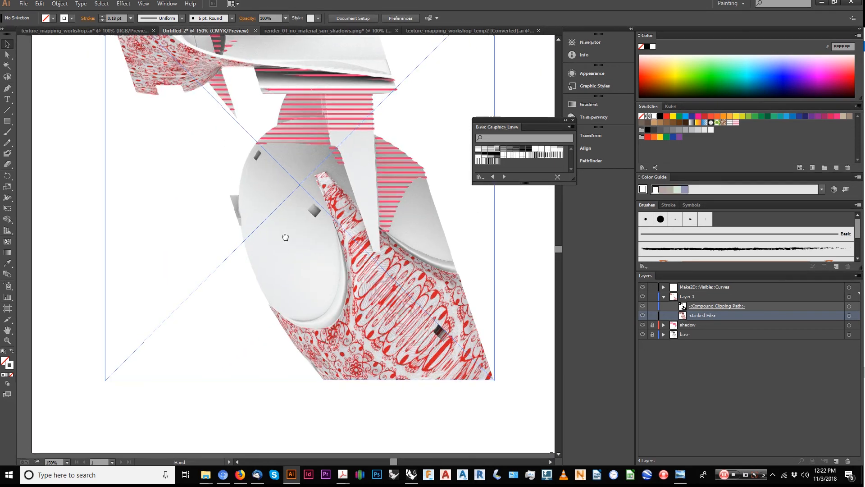
left_click_drag(285, 237, 289, 287)
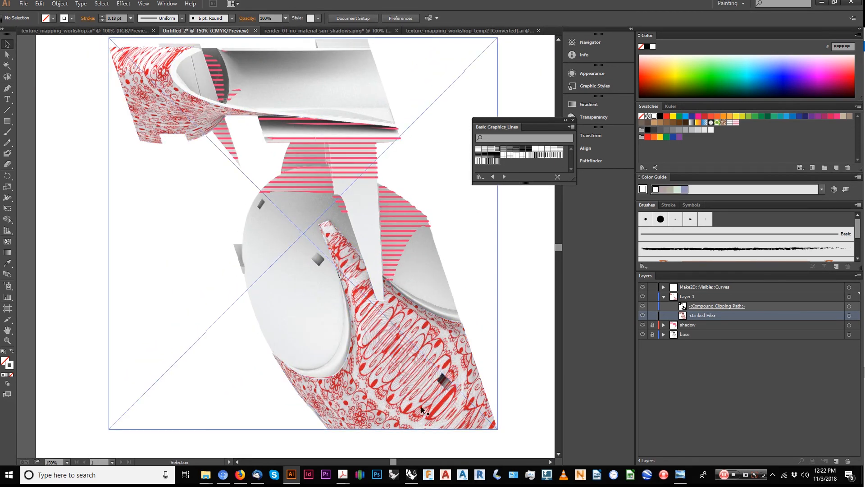
scroll(422, 390, "down", 1, "alt")
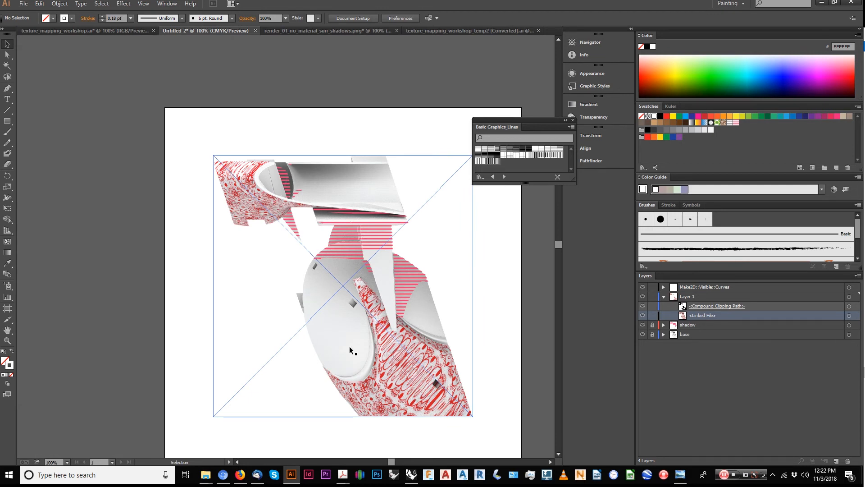
left_click(519, 302)
left_click_drag(521, 300, 495, 290)
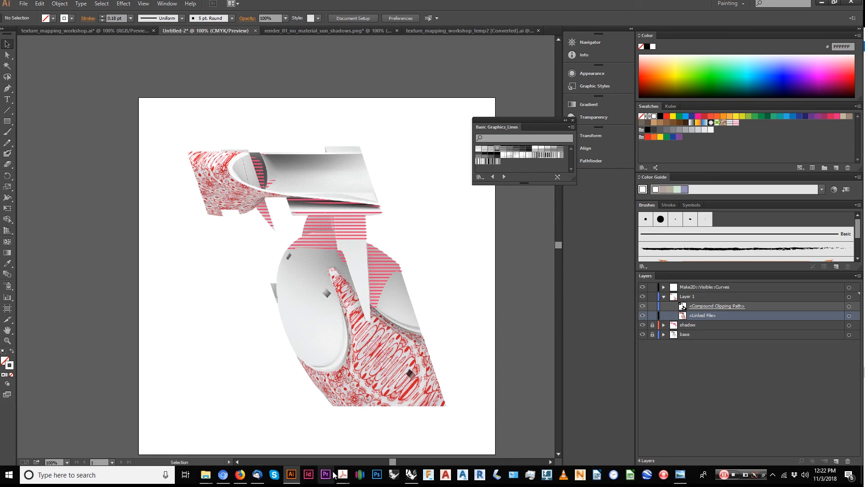
Step: Open the Exercise 02 PDF in Acrobat and examine the Couch on Couch reference image up close
mouse_move(349, 483)
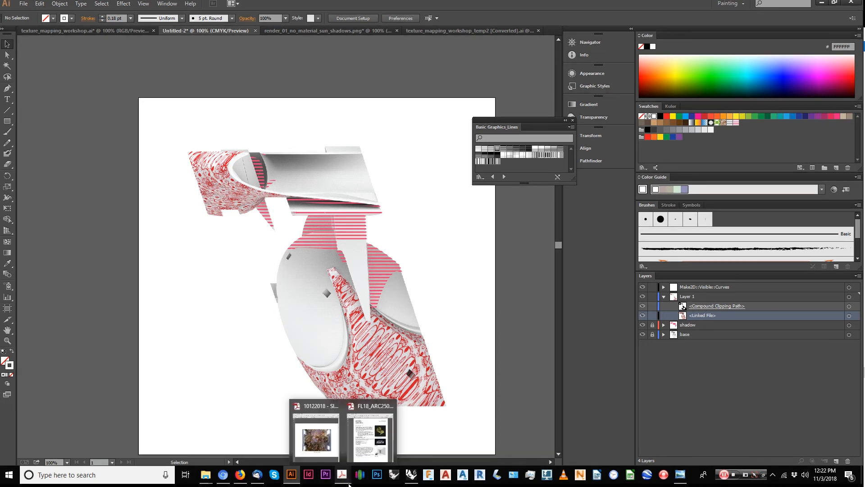
left_click(366, 453)
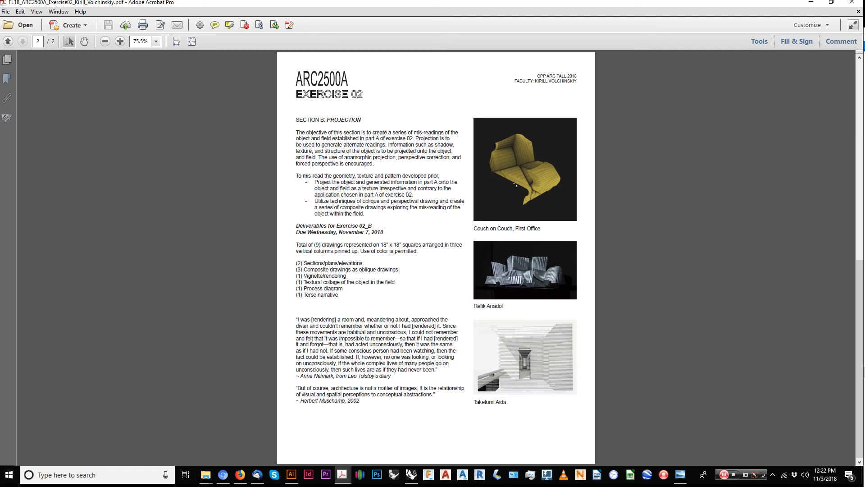
scroll(440, 202, "up", 5, "ctrl")
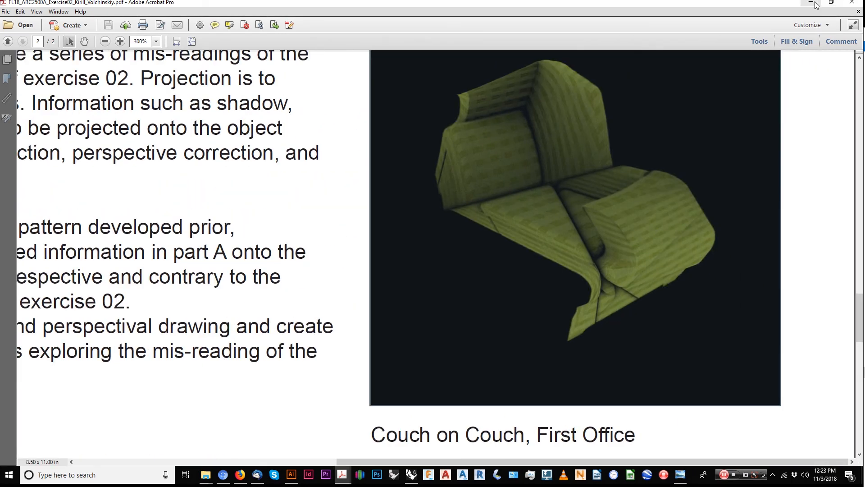
left_click(816, 6)
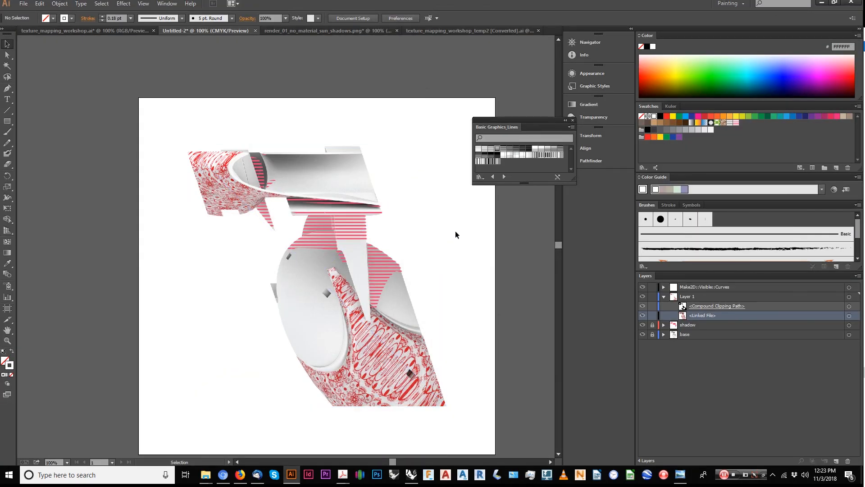
Step: Switch to Rhino, select the patterned polysurface and set the Perspective view to Rendered display
right_click_drag(373, 279, 343, 290)
left_click(322, 265)
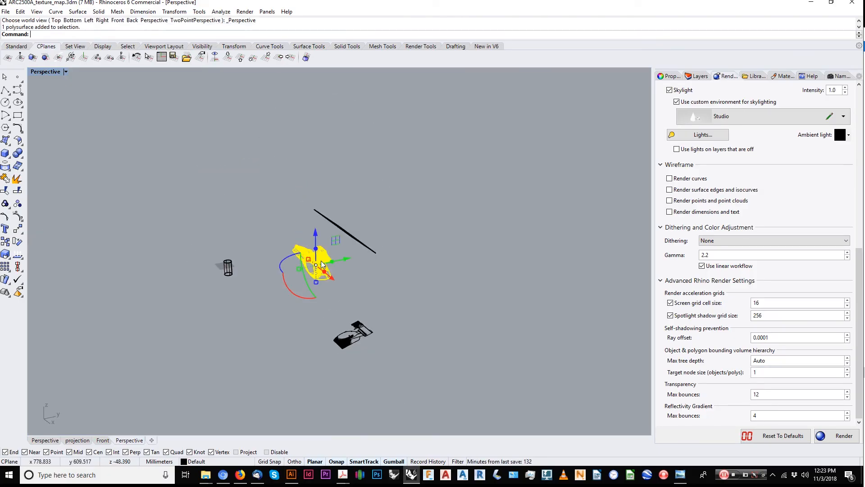
left_click(65, 71)
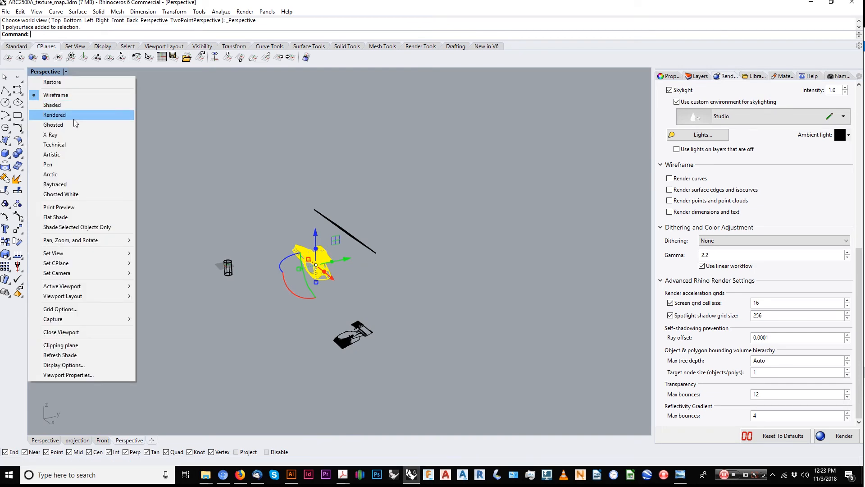
left_click(74, 116)
scroll(415, 283, "up", 5)
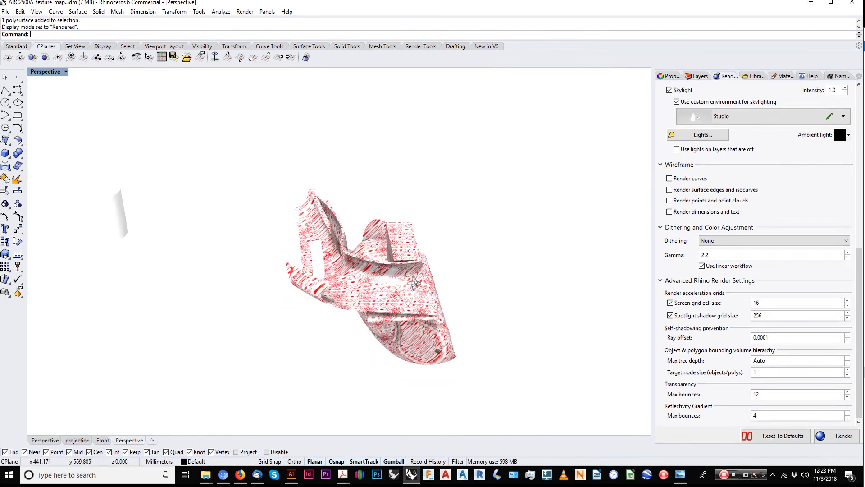
Step: Create a layer named "red flowers meta" and move the patterned polysurface onto it
right_click_drag(414, 284, 428, 282)
left_click(428, 281)
left_click(693, 75)
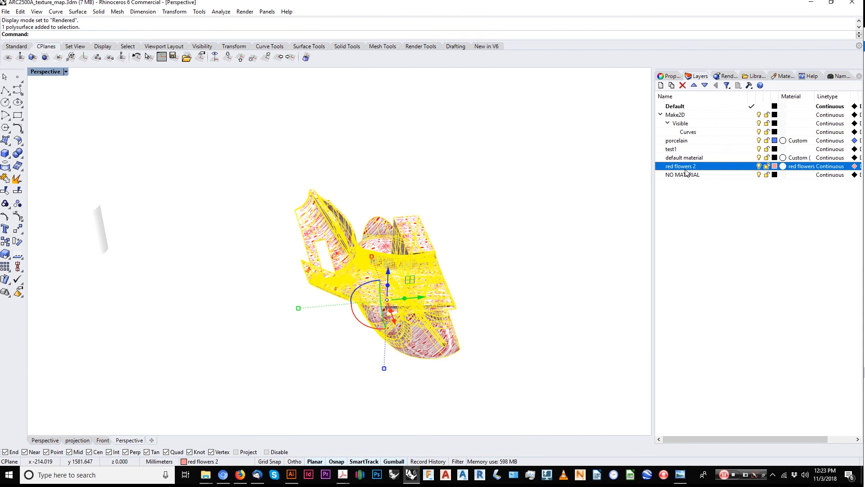
left_click(661, 86)
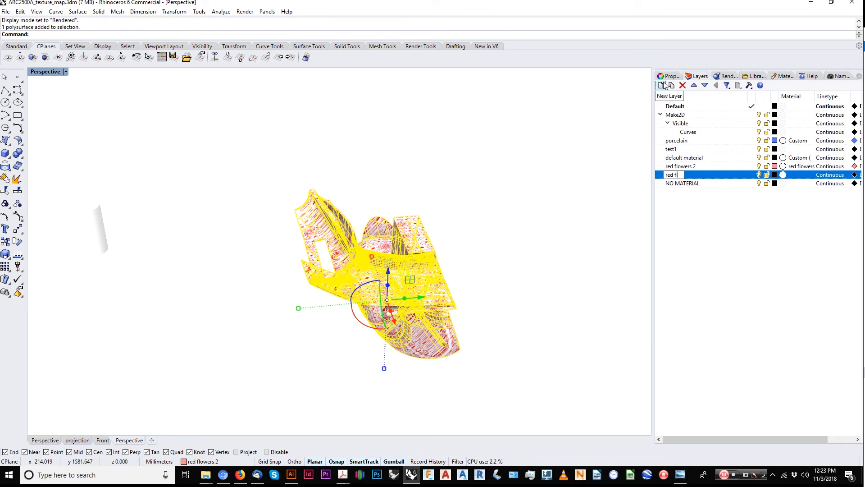
right_click(733, 175)
left_click(761, 332)
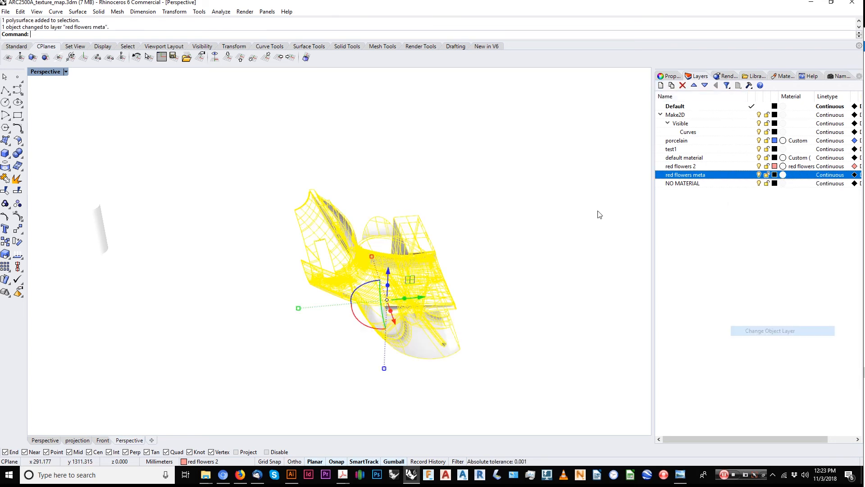
Step: Give the red flowers meta layer a Custom material with the render_02_materials_sun_skylight image from the renders folder as its color texture
left_click(512, 224)
right_click_drag(510, 224, 388, 209)
left_click(344, 231)
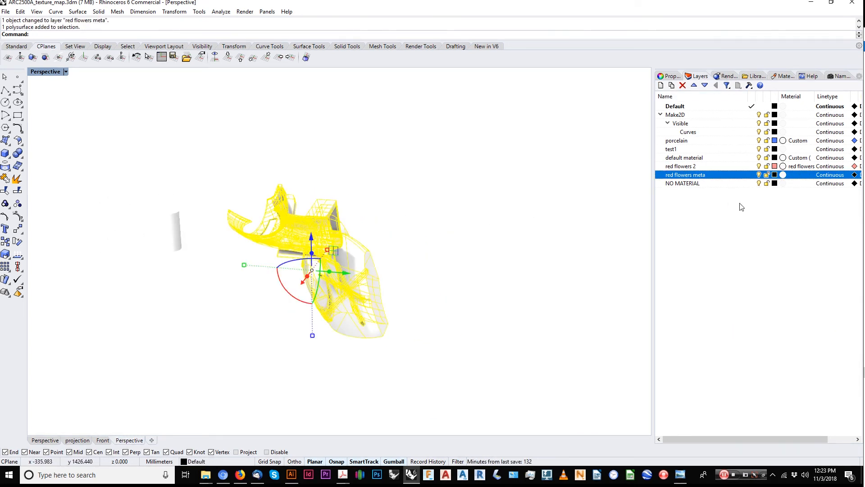
left_click(783, 175)
left_click(529, 184)
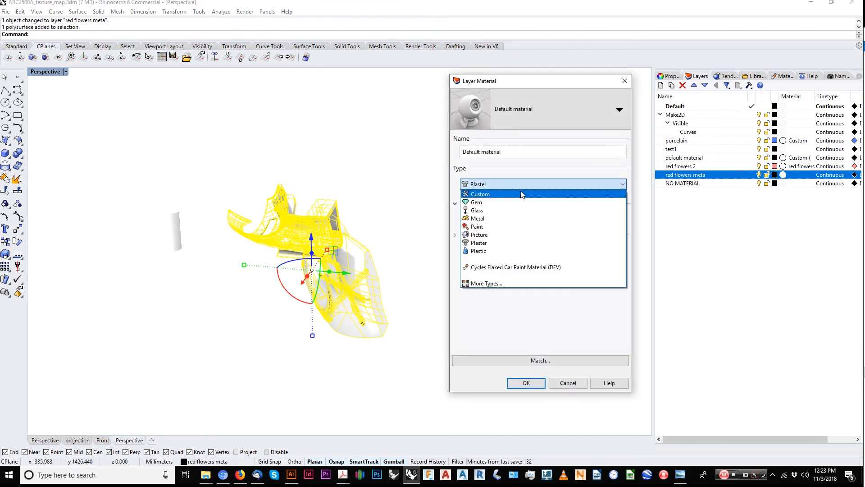
left_click(480, 194)
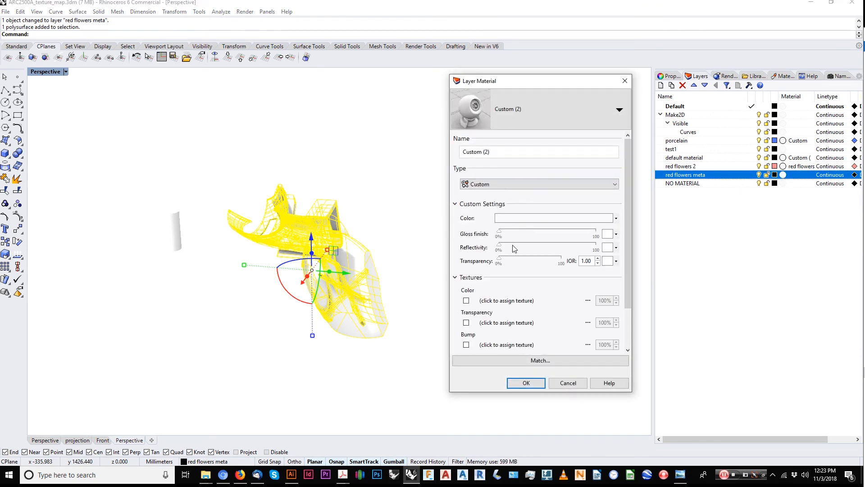
left_click(503, 301)
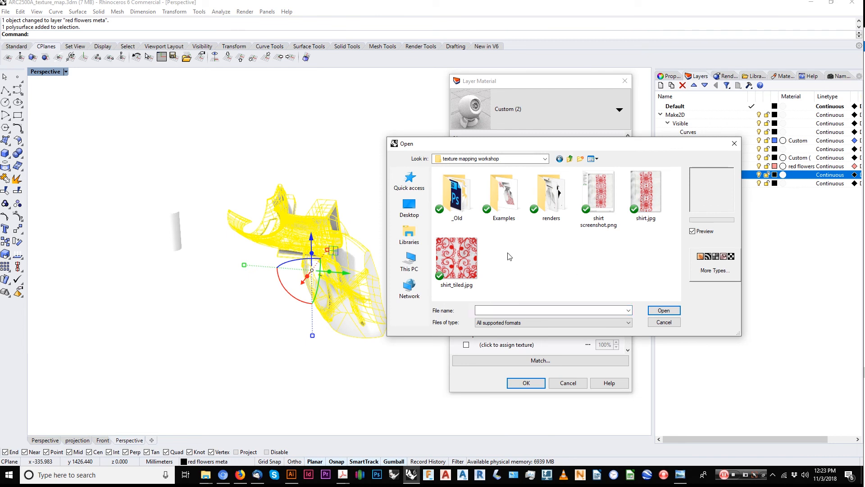
double_click(557, 195)
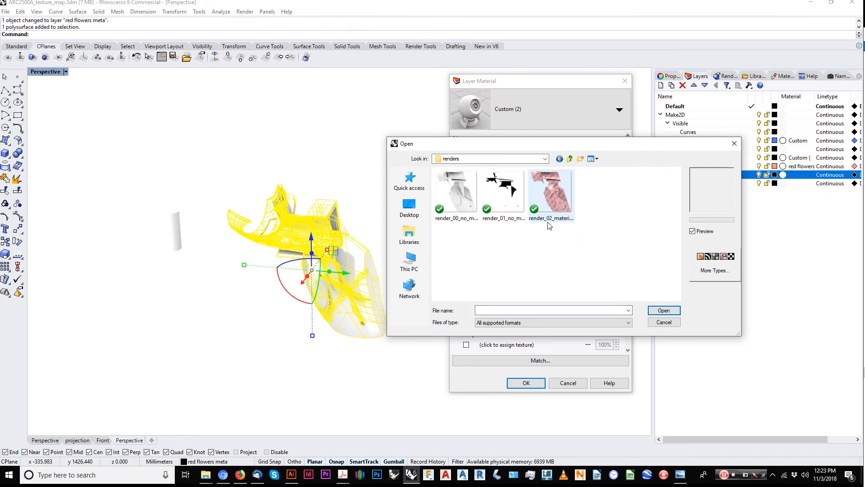
double_click(550, 201)
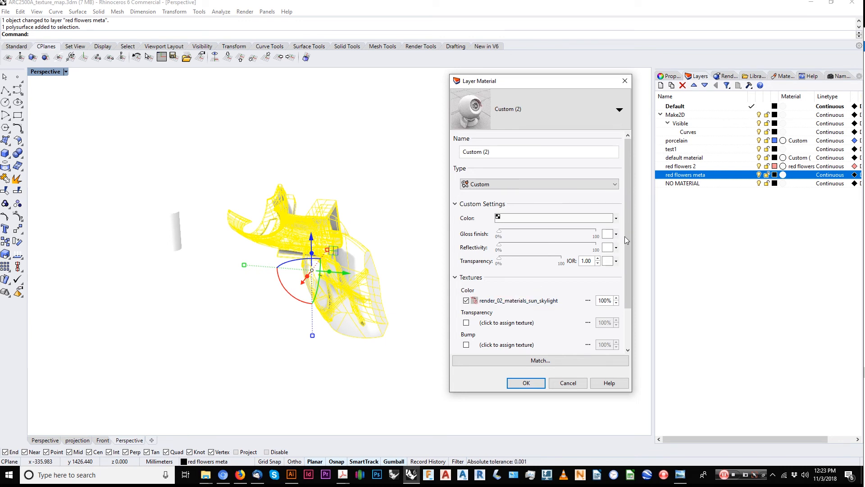
Step: Try the render_02_materials_sun_skylight image as the material's transparency texture
left_click_drag(625, 237, 624, 279)
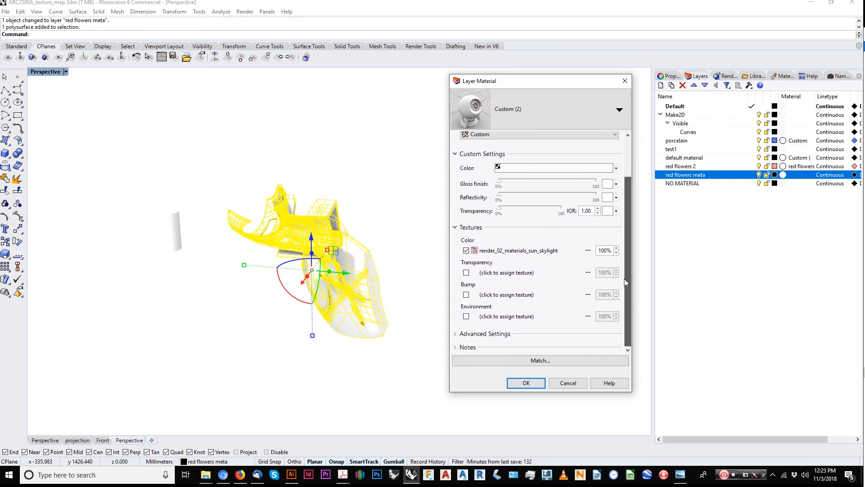
left_click(491, 273)
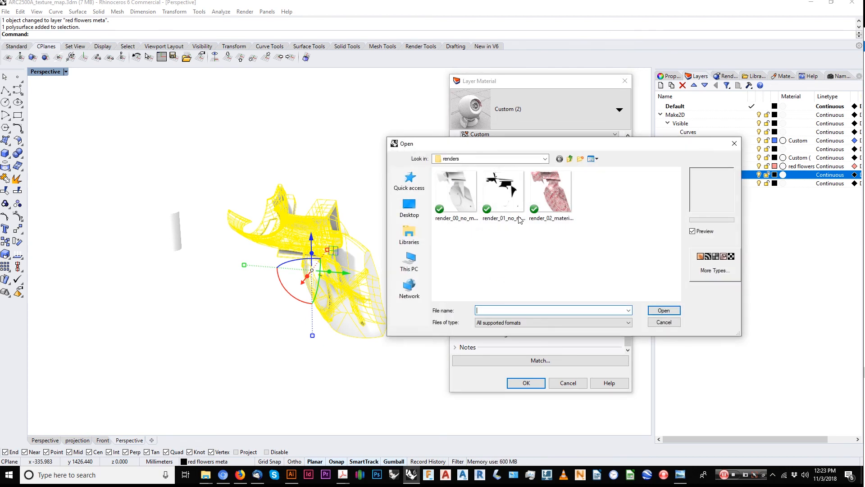
key("Escape")
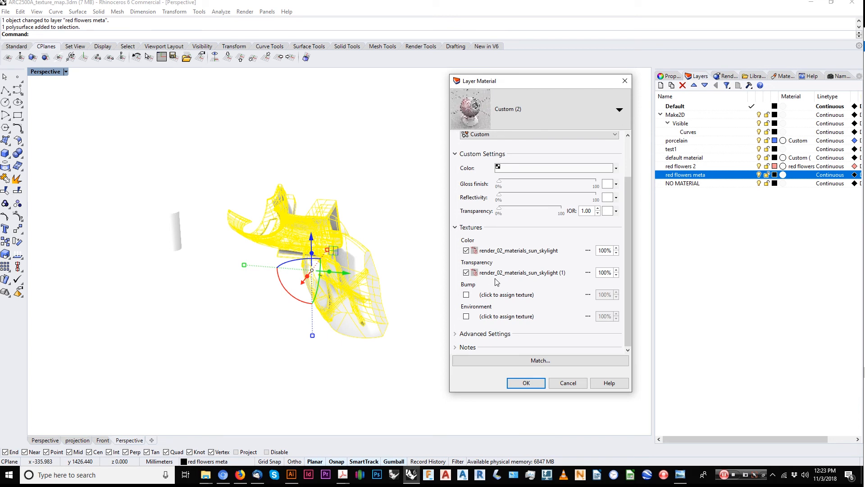
Step: Set the material's gloss finish to 35%, turn off its transparency texture and apply the layer material
left_click_drag(503, 82, 500, 83)
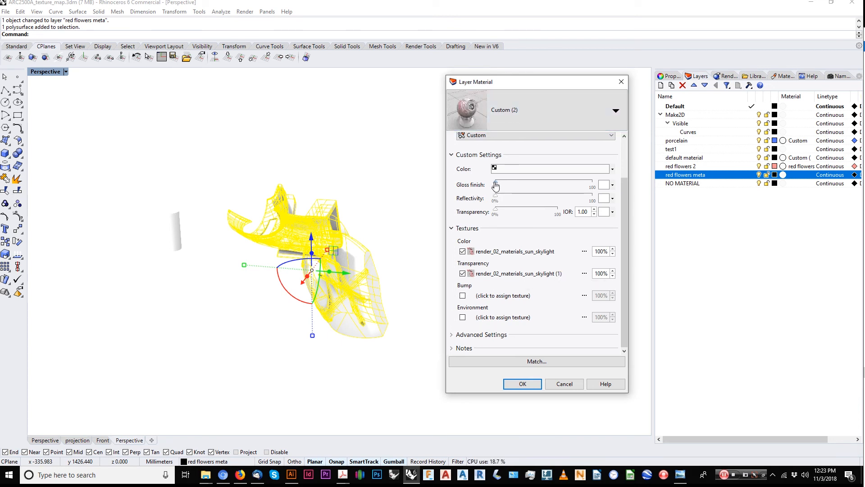
left_click_drag(496, 185, 529, 183)
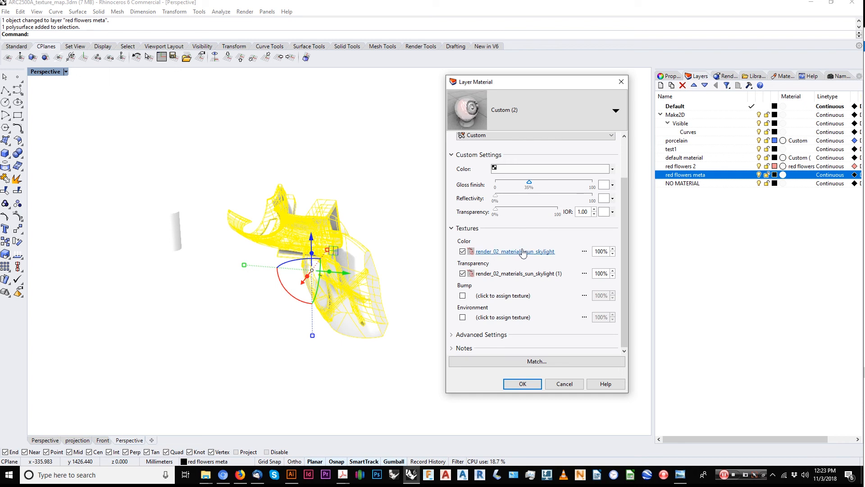
left_click(463, 275)
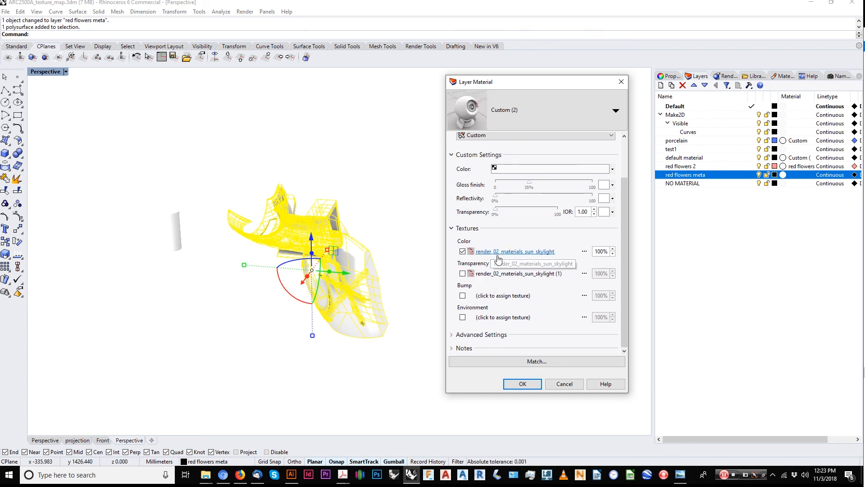
left_click(519, 385)
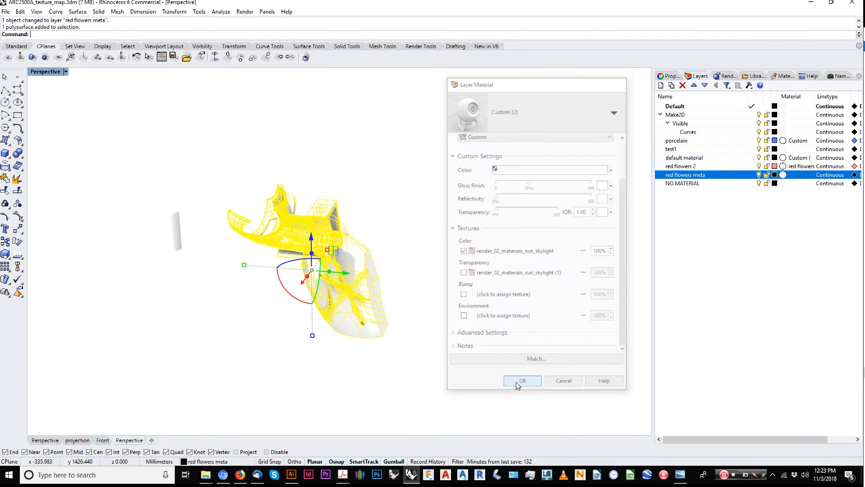
Step: Examine the render texture on the model from another angle and select the polysurface
left_click(409, 269)
right_click_drag(409, 270, 359, 271)
scroll(349, 269, "up", 6)
left_click(358, 272)
scroll(358, 271, "down", 4)
scroll(356, 270, "down", 6)
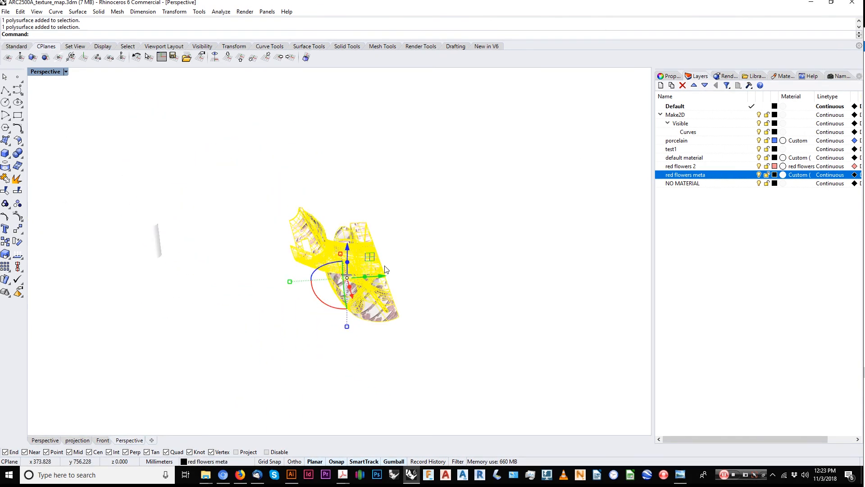
Step: Set the viewport's display mode to Wireframe and bring the model and the slanted plane into view
right_click_drag(466, 161, 387, 249)
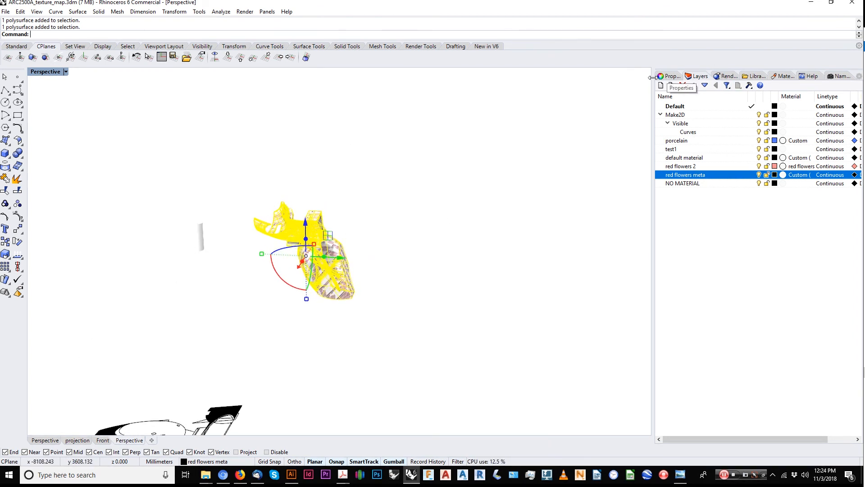
left_click(65, 71)
left_click(66, 96)
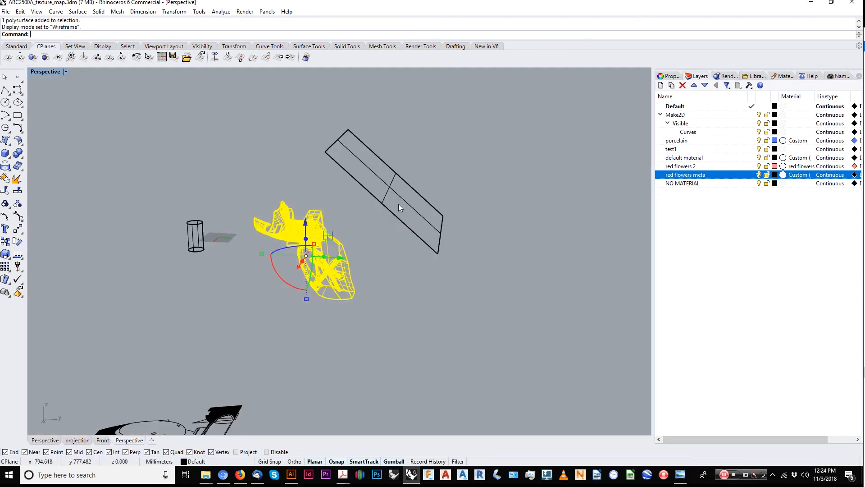
right_click_drag(399, 204, 375, 208)
Step: Apply planar UV texture mapping to the polysurface, drawing a mapping plane about 431 mm square from the slanted plane's upper corner
left_click(670, 76)
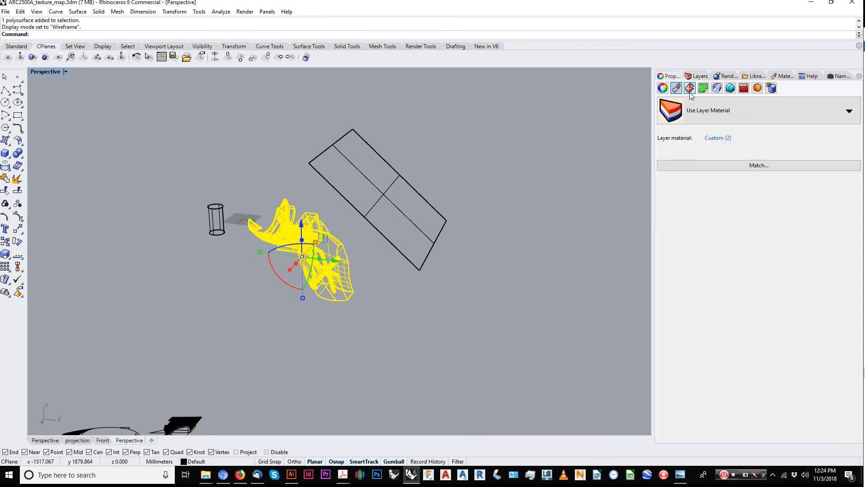
left_click(689, 89)
left_click(701, 103)
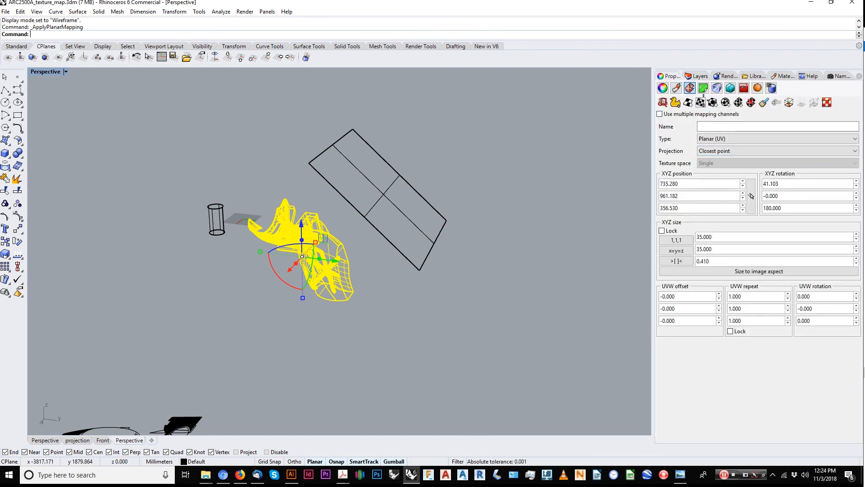
right_click_drag(397, 193, 375, 196)
left_click(356, 130)
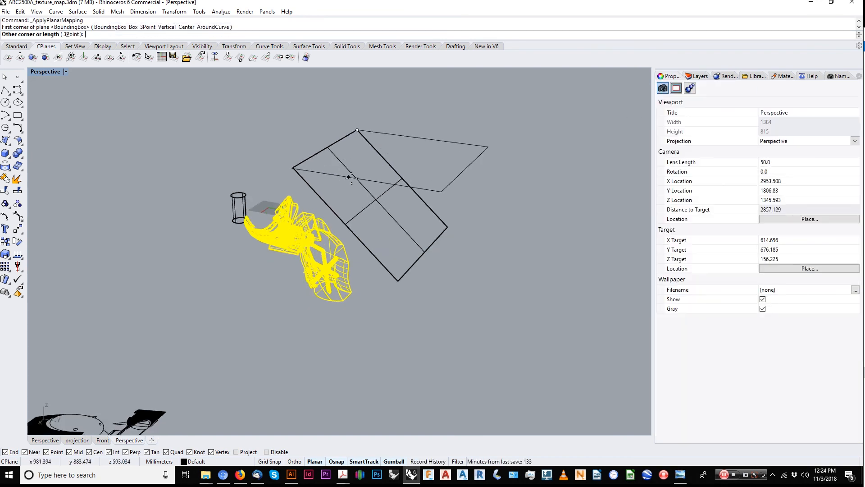
left_click(367, 174)
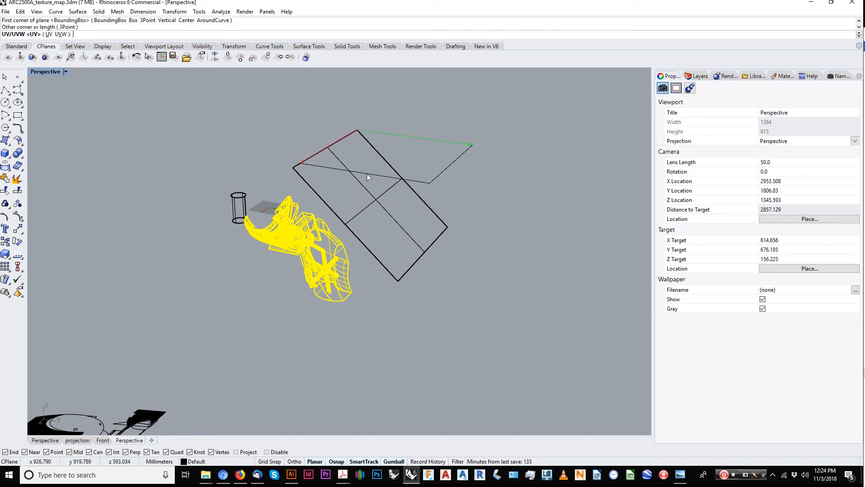
key("Return")
left_click(299, 201)
Step: Set the display mode to Rendered and examine the planar-mapped texture on the model from several angles
mouse_move(342, 195)
right_mouse_down()
mouse_move(298, 201)
mouse_move(344, 190)
right_mouse_up()
left_click(45, 71)
left_click(70, 115)
scroll(346, 249, "up", 10)
right_click_drag(345, 250, 361, 242)
scroll(345, 304, "up", 4)
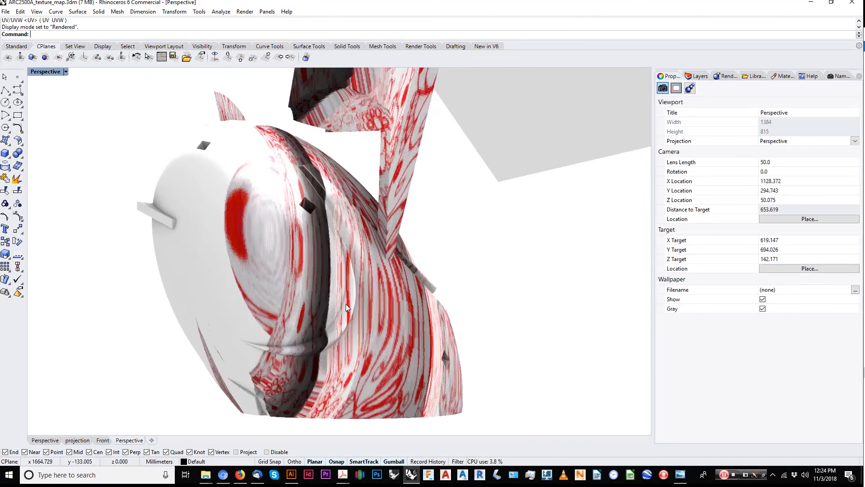
right_click_drag(345, 303, 387, 7)
scroll(375, 302, "down", 6)
right_click_drag(470, 245, 283, 197)
scroll(282, 196, "up", 4)
scroll(282, 196, "down", 6)
Step: Show the polysurface's mapping widget and rotate it about 28 degrees around its X axis
left_click(282, 196)
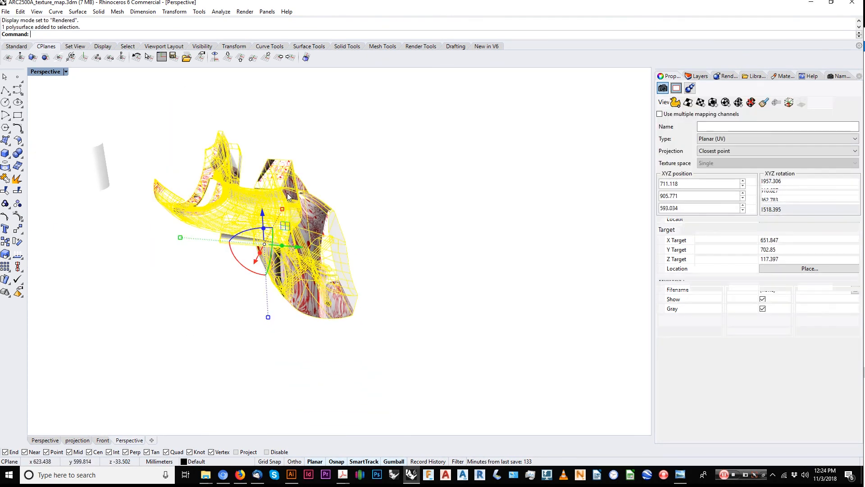
scroll(443, 165, "down", 2)
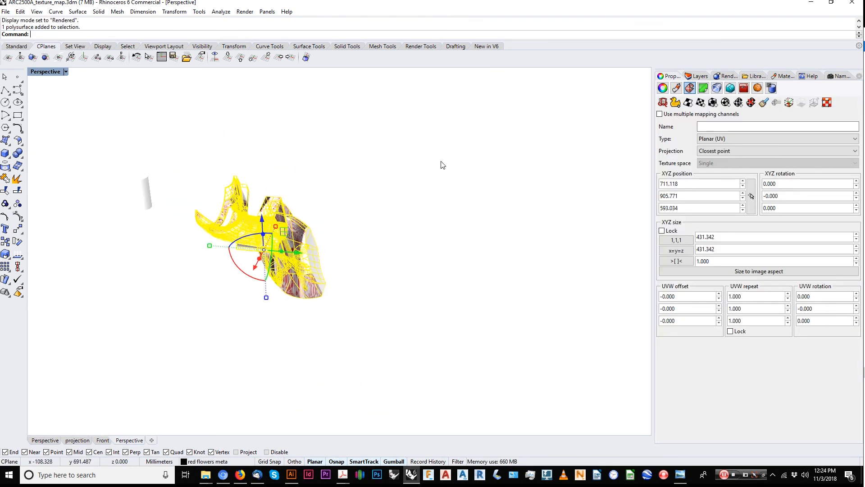
left_click(791, 104)
right_click_drag(360, 158, 325, 194)
scroll(339, 178, "down", 5)
left_click_drag(346, 174, 325, 163)
right_click_drag(325, 163, 299, 162)
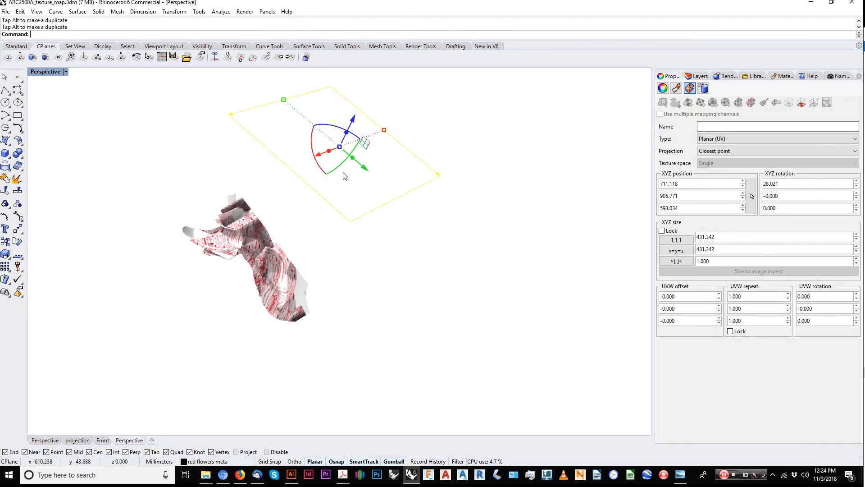
Step: Rotate the mapping widget further to an XYZ rotation of about 6.1, 12.9 and -5.1 degrees and check the texture
left_click_drag(343, 167, 326, 190)
right_click_drag(324, 191, 406, 206)
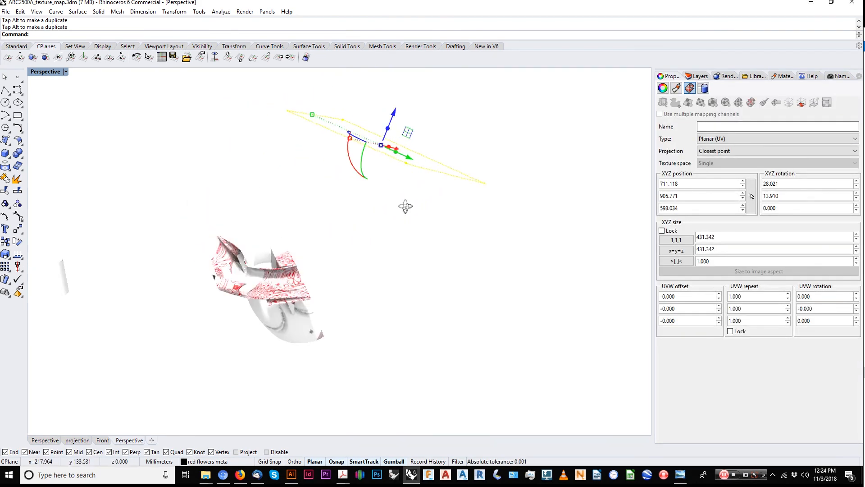
left_click_drag(359, 168, 367, 179)
right_click_drag(359, 183, 336, 242)
scroll(374, 269, "up", 4)
right_click_drag(335, 241, 373, 222, "shift")
left_click(374, 225)
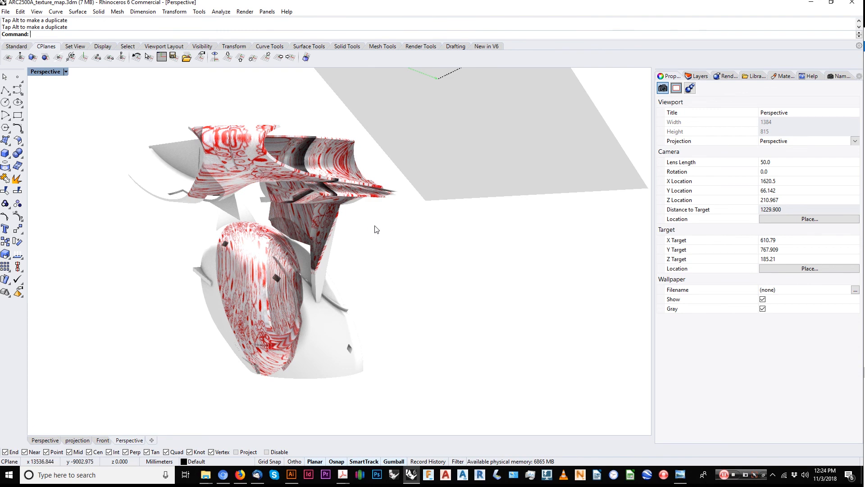
Step: Open the UV Editor for the polysurface and draw its UV layout rectangle on the ground beside the model
scroll(374, 230, "down", 5)
right_click_drag(374, 229, 378, 242)
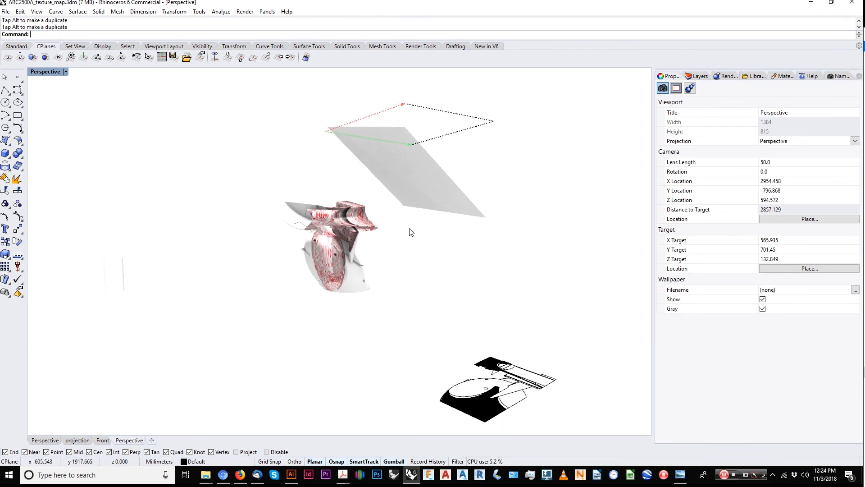
left_click(343, 222)
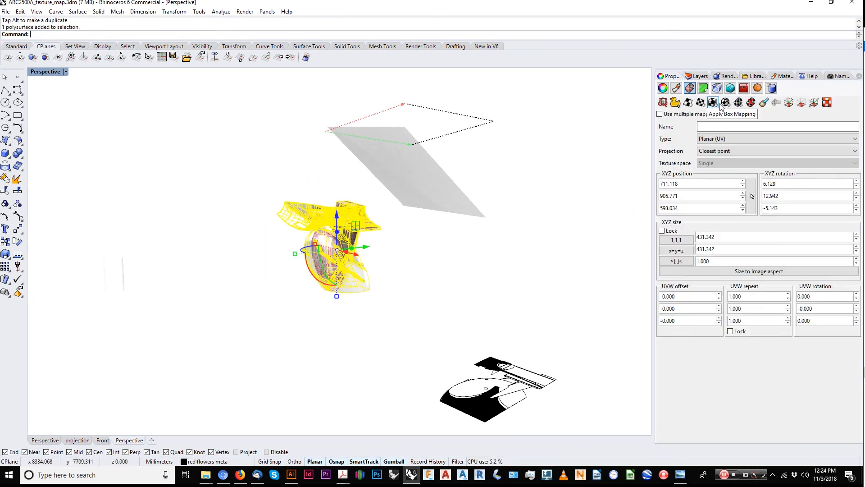
left_click(827, 103)
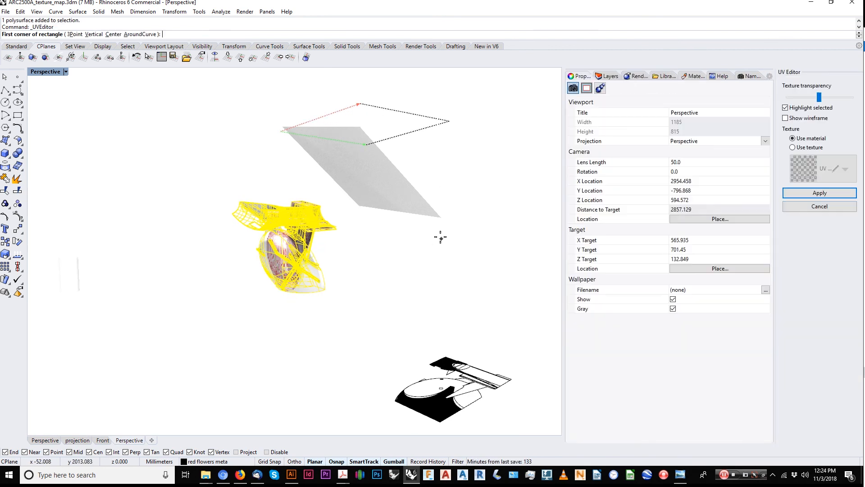
left_click(474, 307)
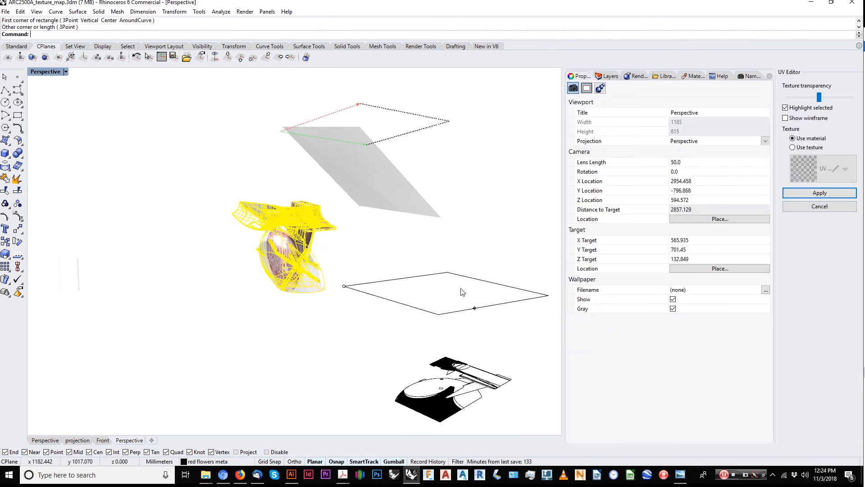
Step: Select a mesh piece in the UV layout and shift it to alter the texture on the model
right_click_drag(462, 292, 344, 277)
left_click(366, 293)
left_click(374, 305)
left_click_drag(378, 320, 437, 301)
left_click(326, 210)
right_click_drag(326, 210, 379, 307)
Step: Rotate the narrow curved mesh piece out of the UV layout's plane, deselect it and check the model
left_click(399, 320)
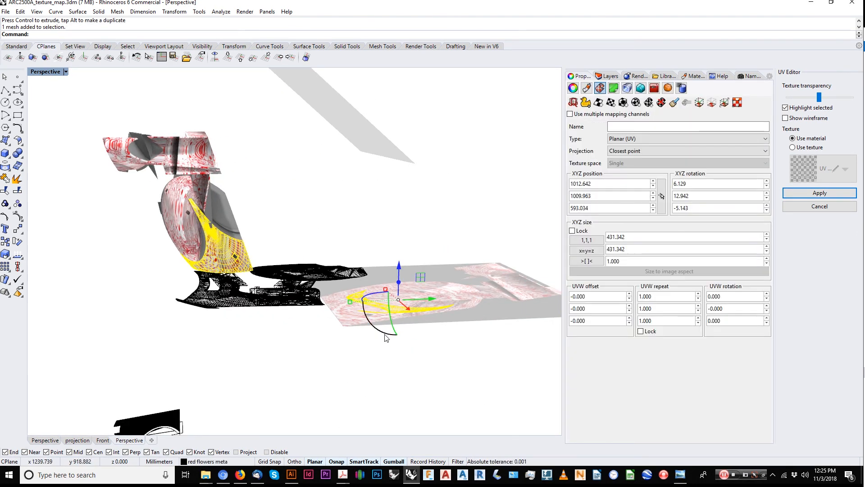
left_click_drag(385, 332, 409, 334)
left_click(362, 229)
mouse_move(362, 228)
right_mouse_down()
mouse_move(302, 239)
mouse_move(338, 237)
mouse_move(368, 262)
mouse_move(357, 243)
right_mouse_up()
scroll(348, 274, "down", 10)
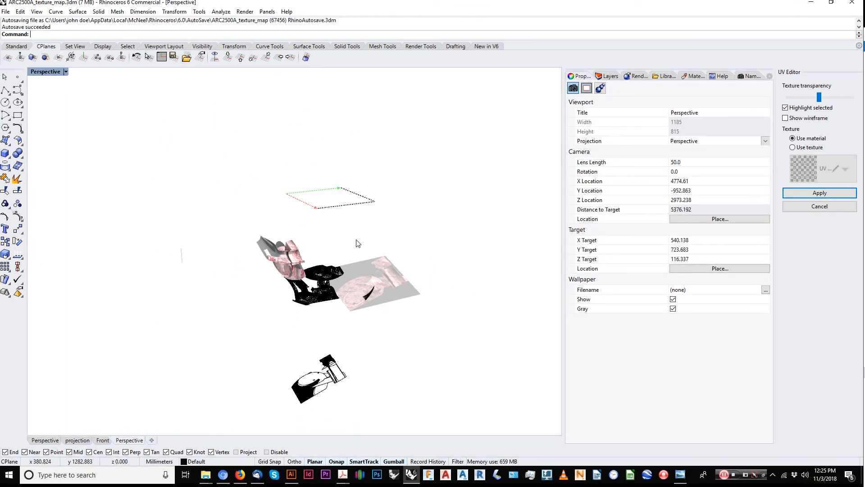
right_click_drag(409, 253, 437, 233)
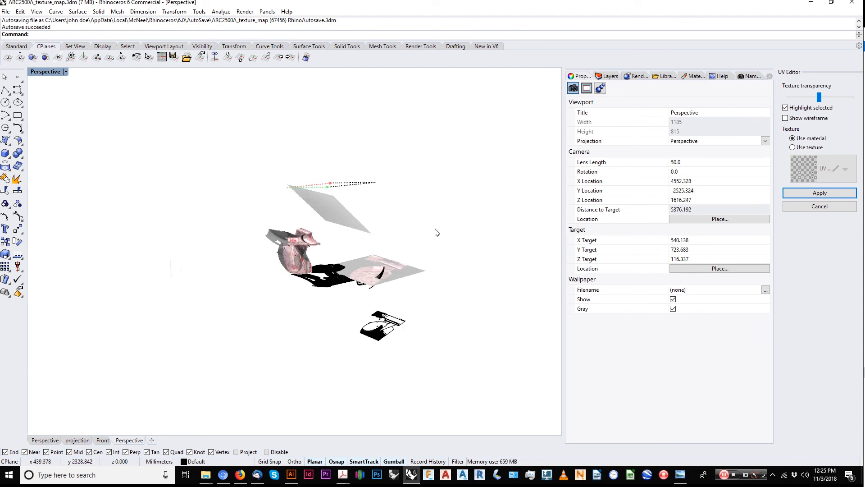